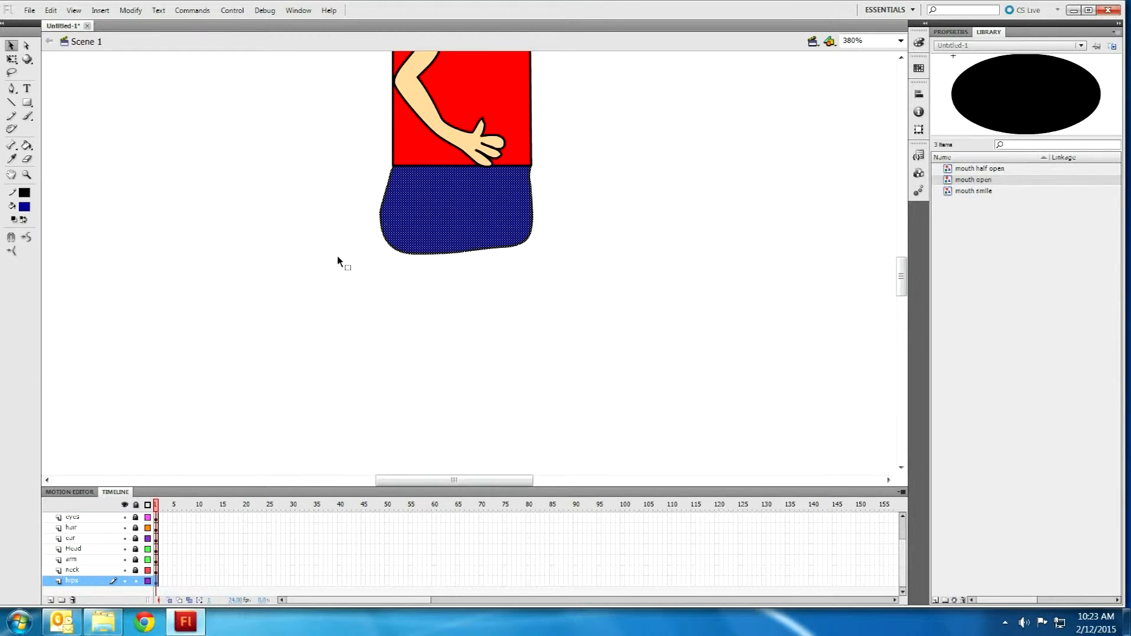
# Step: Deselect the hips shape and switch to the Pencil tool for freehand drawing
pyautogui.click(317, 255)
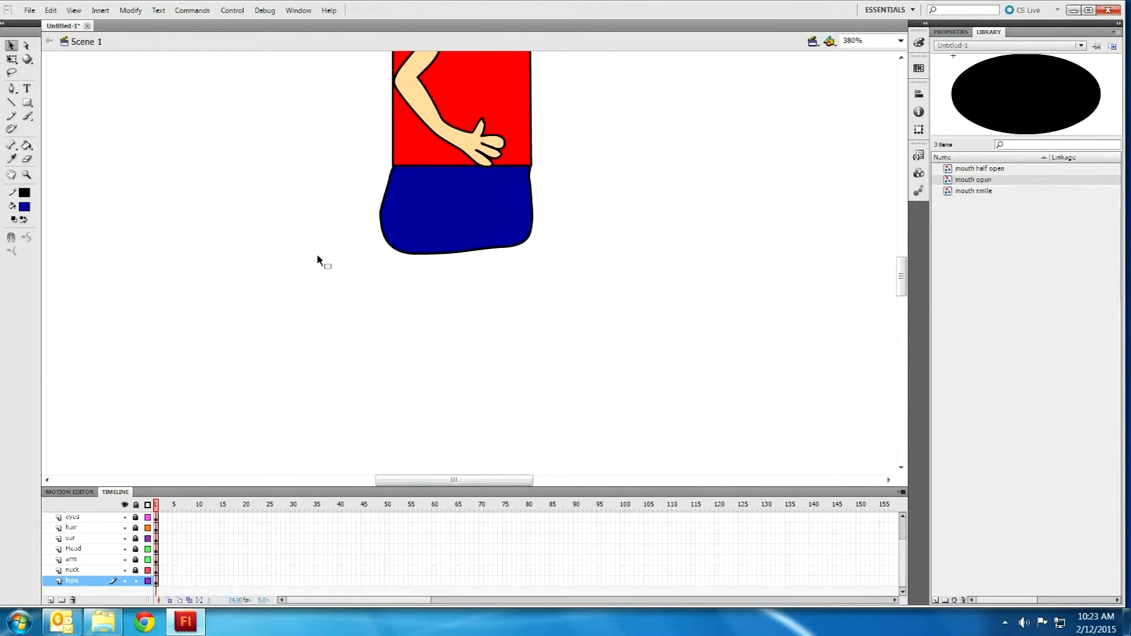
pyautogui.scroll(10, 501, 300)
pyautogui.scroll(-10, 563, 283)
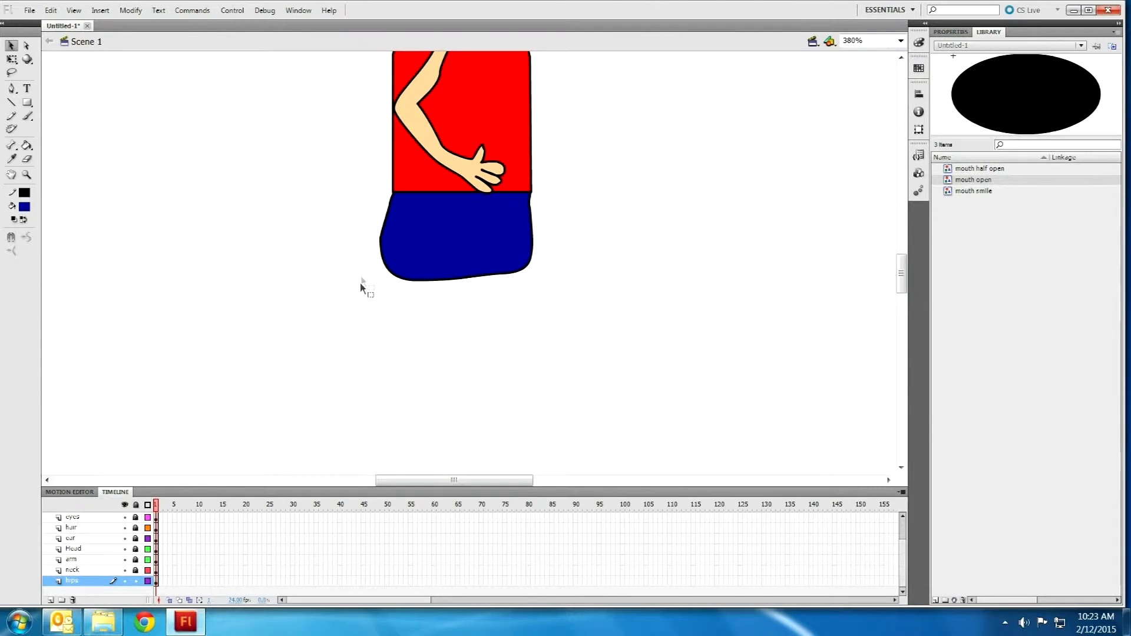
pyautogui.click(11, 116)
pyautogui.moveTo(903, 272); pyautogui.dragTo(907, 281)
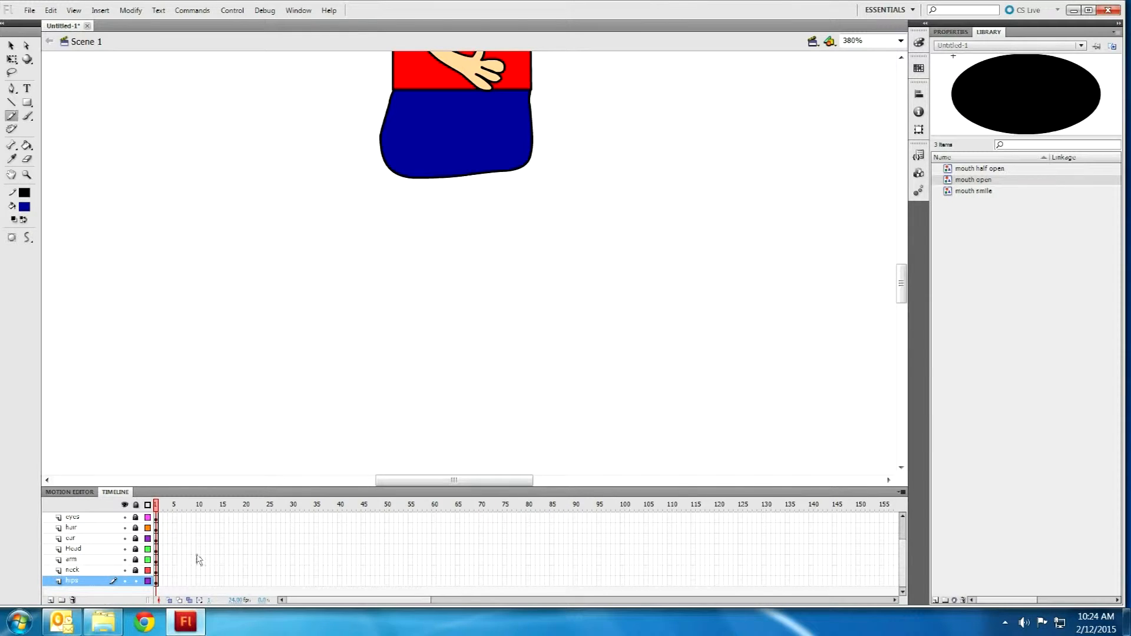
# Step: Lock the hips layer and add a new layer named 'front leg'
pyautogui.click(136, 582)
pyautogui.click(51, 600)
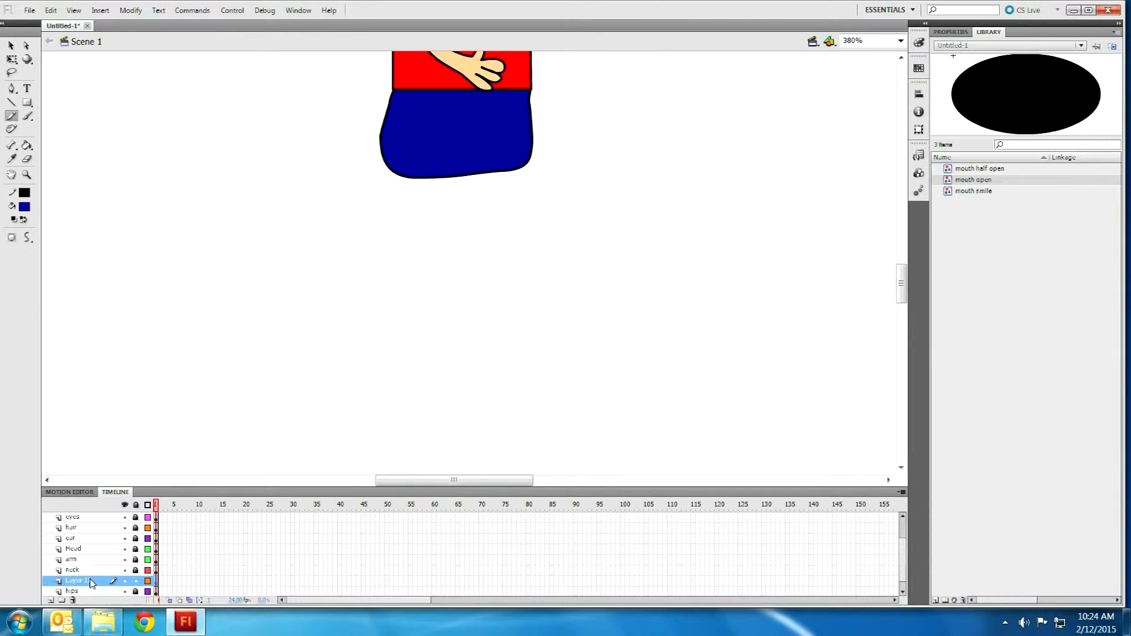
pyautogui.doubleClick(90, 582)
pyautogui.write('front leg')
# Step: Draw a closed freehand leg outline hanging down from the hips
pyautogui.moveTo(396, 162)
pyautogui.mouseDown()
pyautogui.moveTo(396, 292)
pyautogui.moveTo(375, 365)
pyautogui.mouseUp()
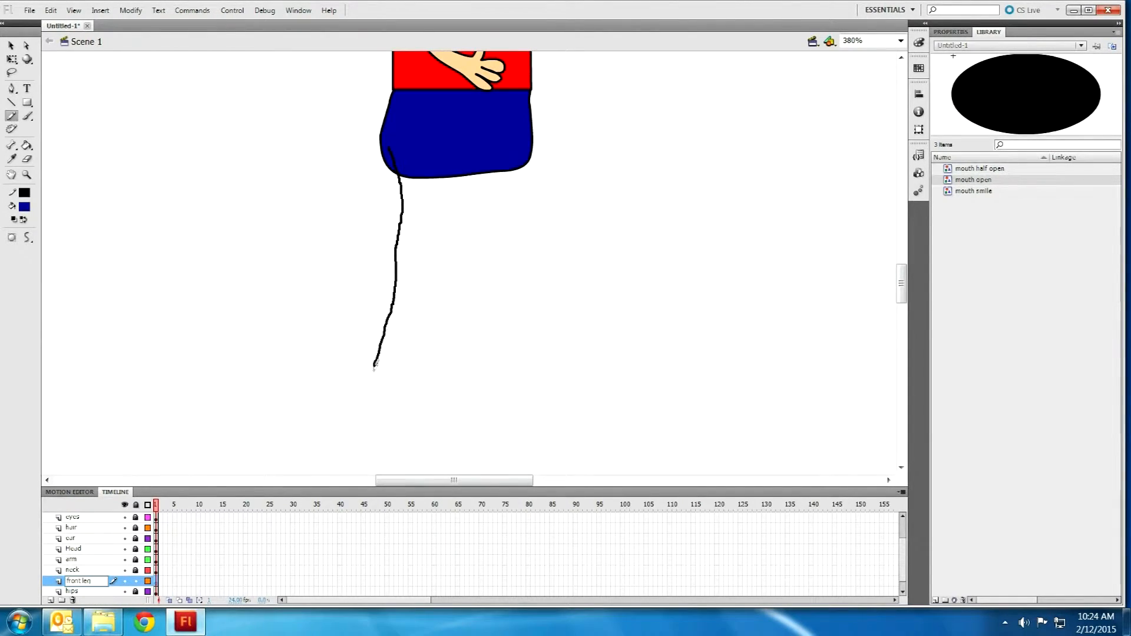
pyautogui.hotkey('ctrl', 'z')
pyautogui.moveTo(397, 145); pyautogui.dragTo(409, 289)
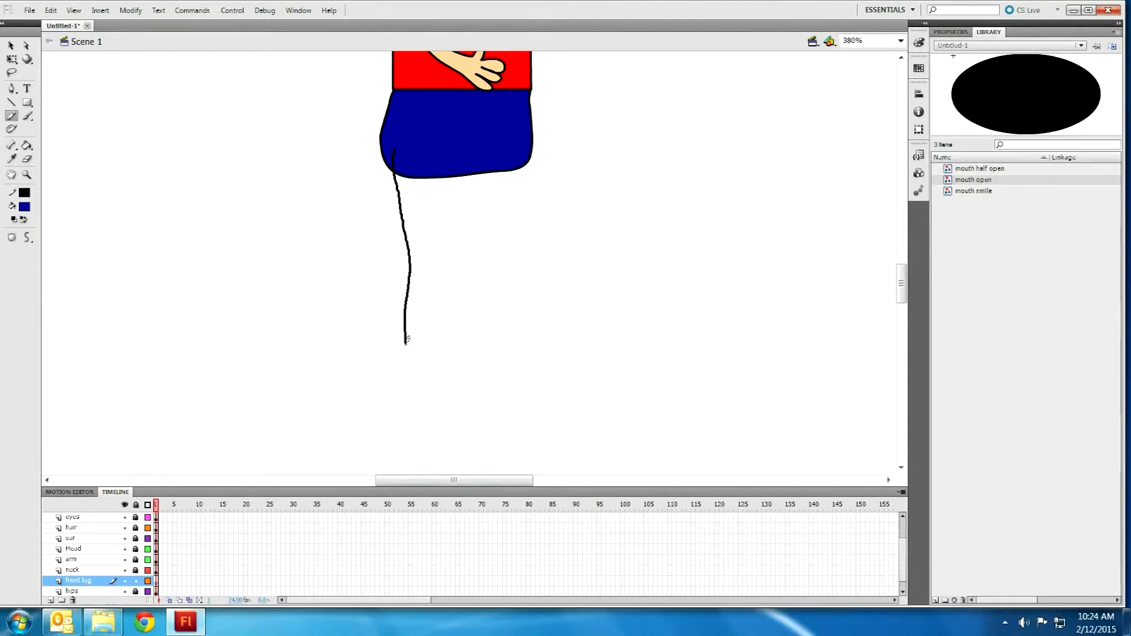
pyautogui.moveTo(421, 360)
pyautogui.mouseDown()
pyautogui.moveTo(448, 360)
pyautogui.moveTo(448, 317)
pyautogui.mouseUp()
pyautogui.moveTo(453, 246)
pyautogui.mouseDown()
pyautogui.moveTo(454, 160)
pyautogui.moveTo(386, 147)
pyautogui.moveTo(395, 155)
pyautogui.mouseUp()
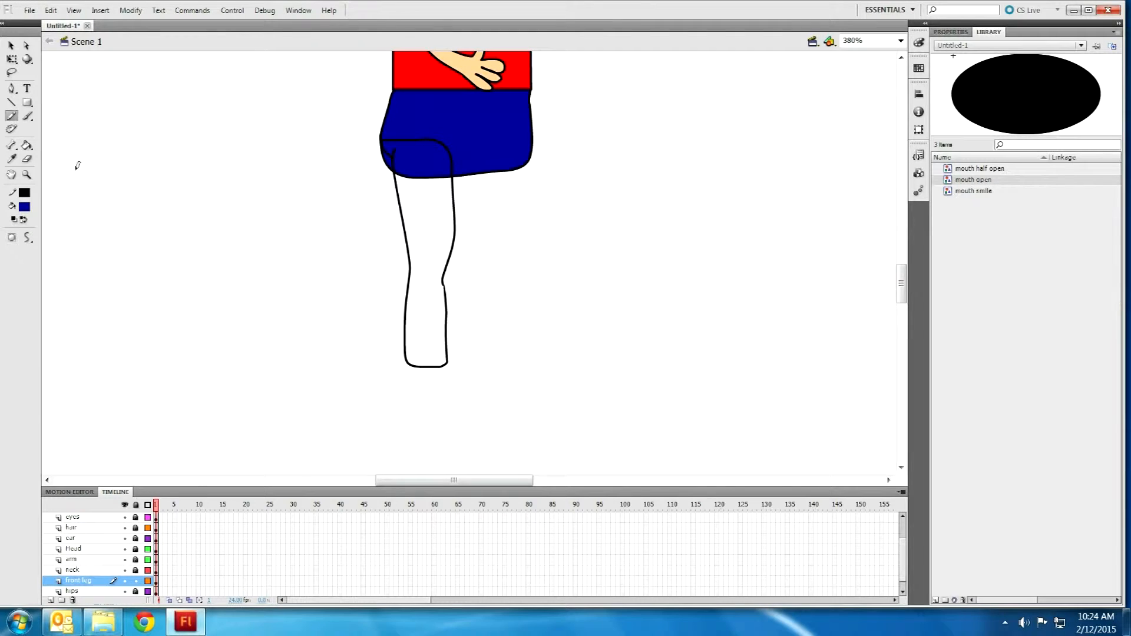
# Step: Fill the leg outline with blue using the Paint Bucket
pyautogui.click(27, 145)
pyautogui.click(398, 201)
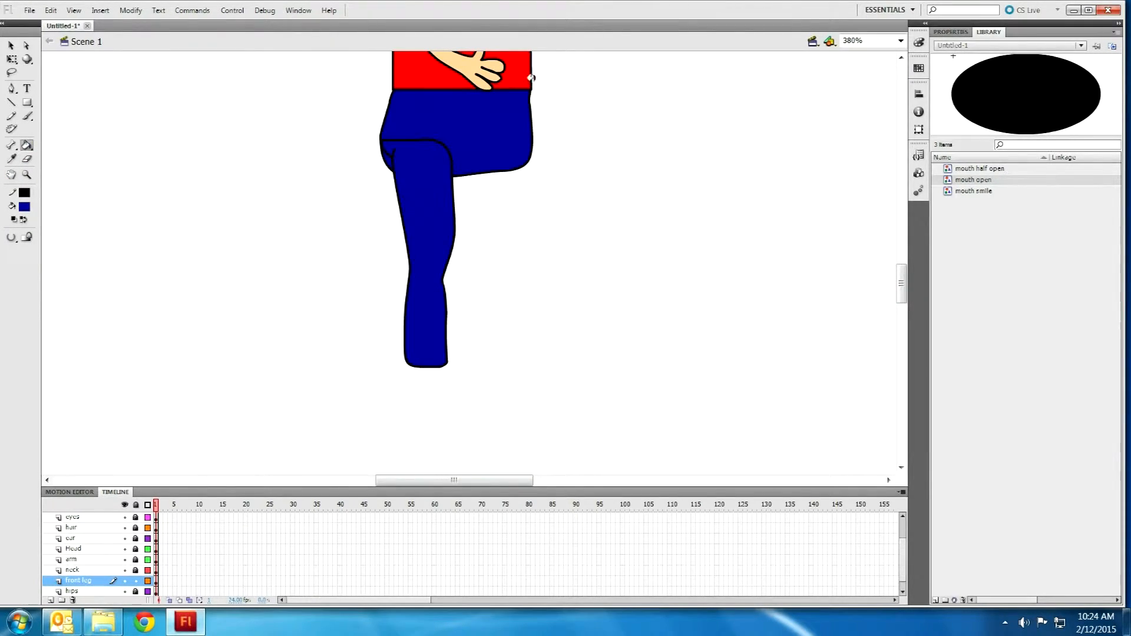
pyautogui.click(11, 45)
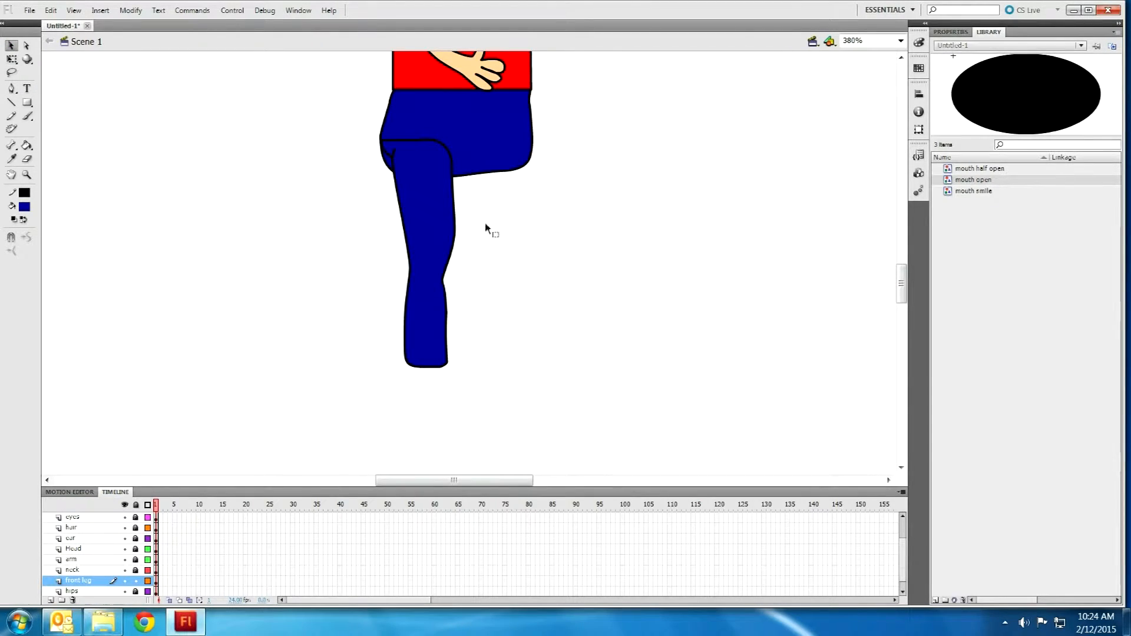
# Step: Draw a foot outline below the leg and fill it green
pyautogui.click(11, 116)
pyautogui.moveTo(413, 392)
pyautogui.mouseDown()
pyautogui.moveTo(499, 393)
pyautogui.moveTo(499, 382)
pyautogui.moveTo(448, 362)
pyautogui.mouseUp()
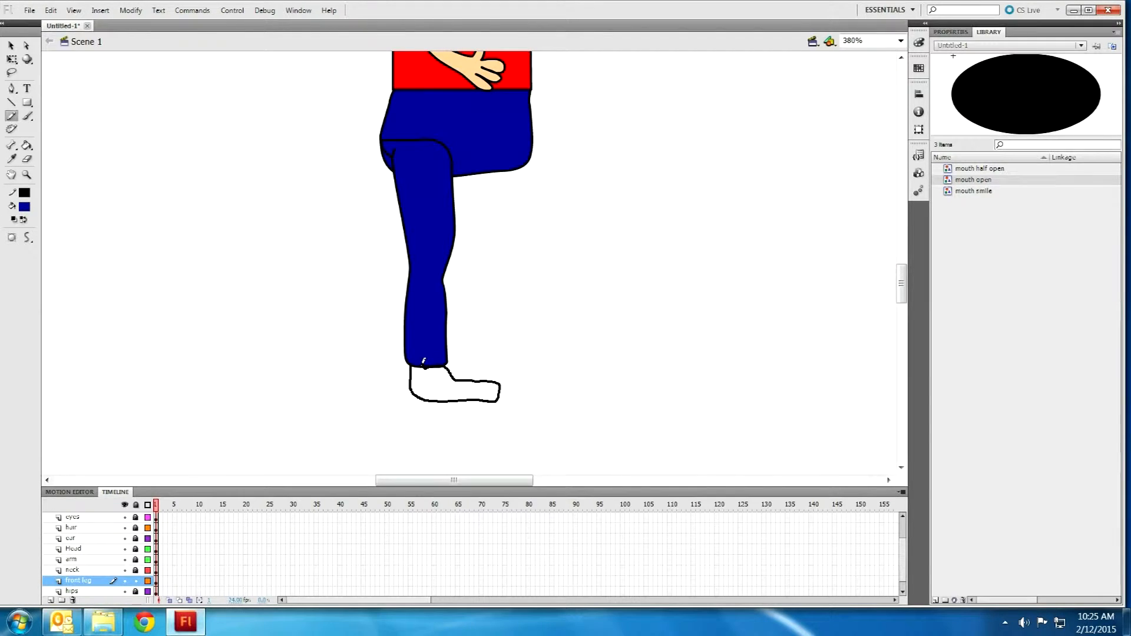
pyautogui.moveTo(412, 367); pyautogui.dragTo(413, 368)
pyautogui.click(27, 144)
pyautogui.click(24, 206)
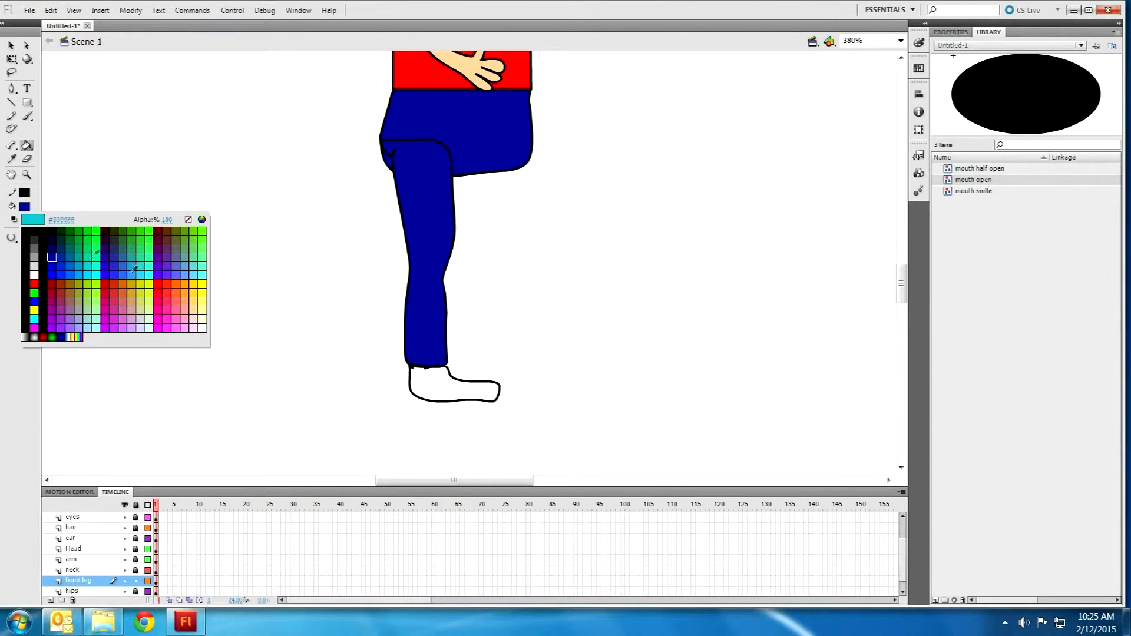
pyautogui.click(89, 250)
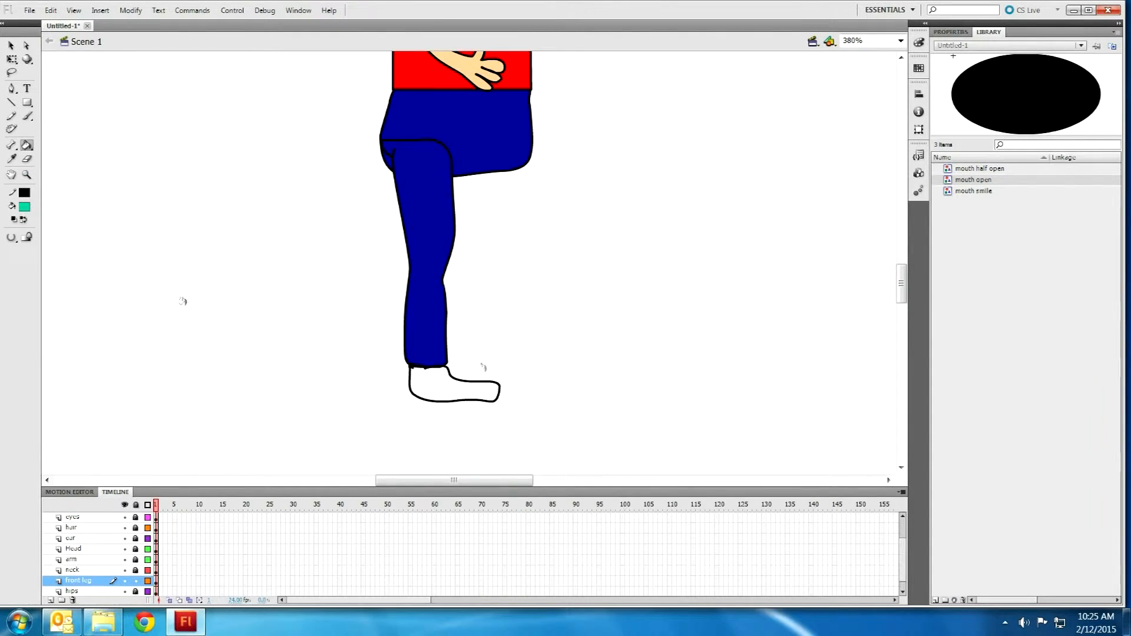
pyautogui.click(465, 392)
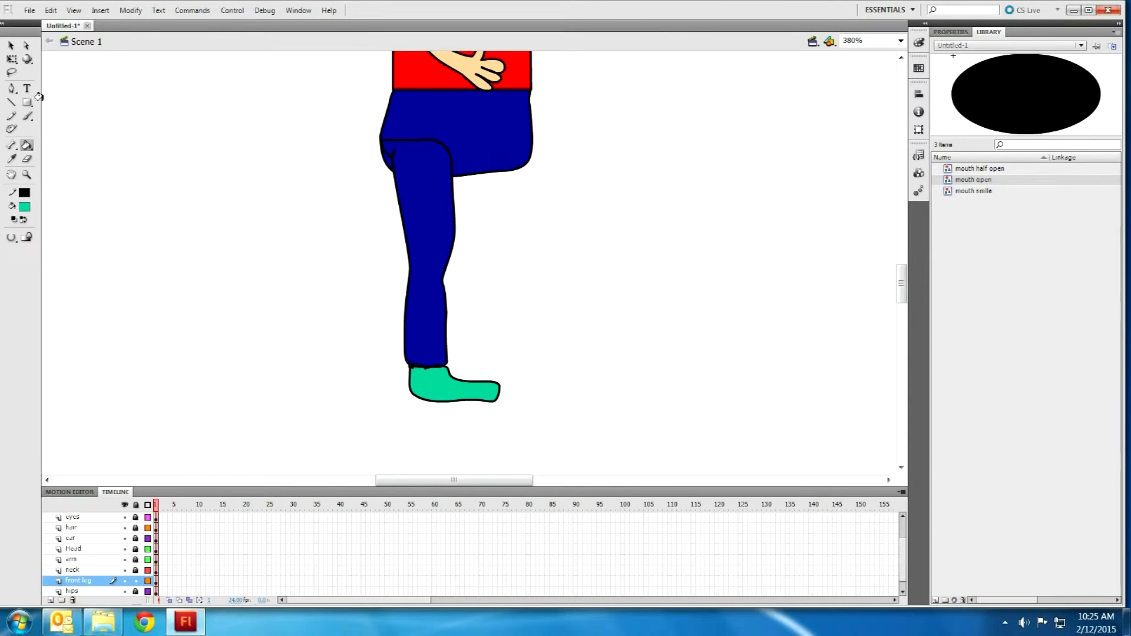
# Step: Move the front leg layer beneath the hips layer and deselect the artwork
pyautogui.moveTo(99, 581); pyautogui.dragTo(96, 587)
pyautogui.click(11, 45)
pyautogui.click(248, 224)
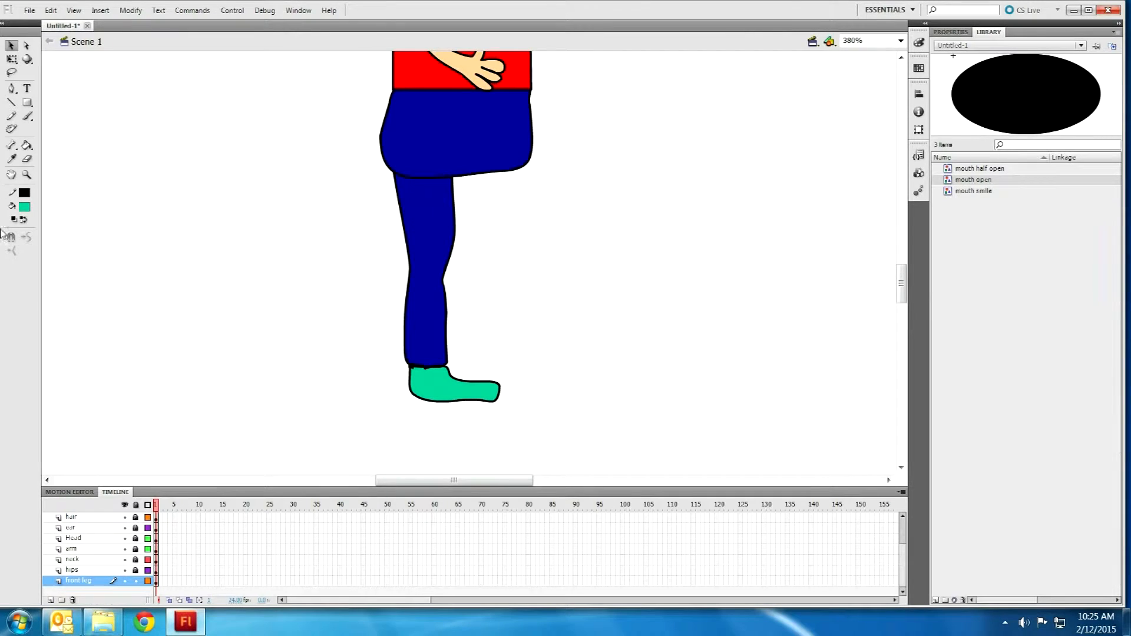
# Step: Unlock hips, lock front leg, and erase the hip outline across the leg's top
pyautogui.click(27, 160)
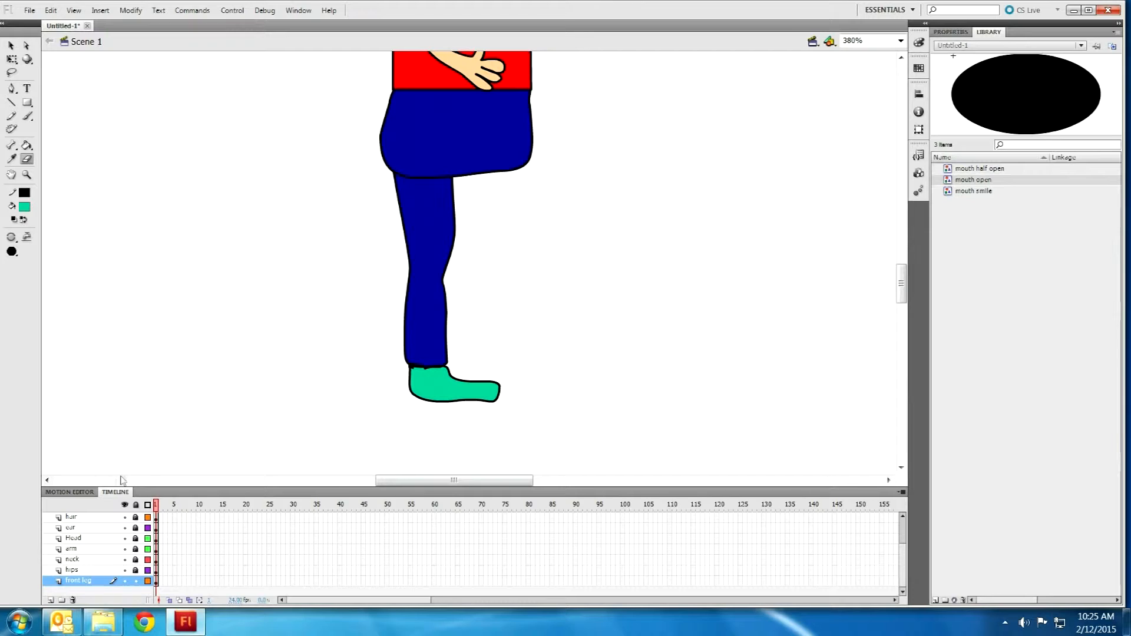
pyautogui.click(135, 570)
pyautogui.click(136, 581)
pyautogui.moveTo(400, 171); pyautogui.dragTo(445, 177)
pyautogui.click(11, 45)
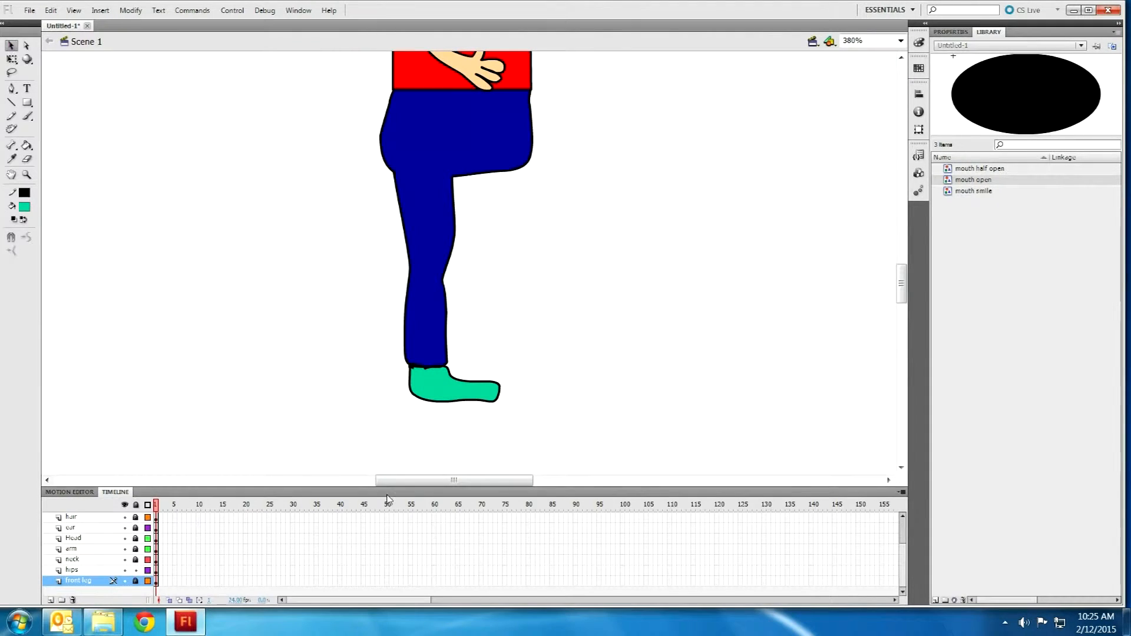
# Step: Unlock the front leg layer and select its artwork, undoing an accidental paste
pyautogui.click(136, 581)
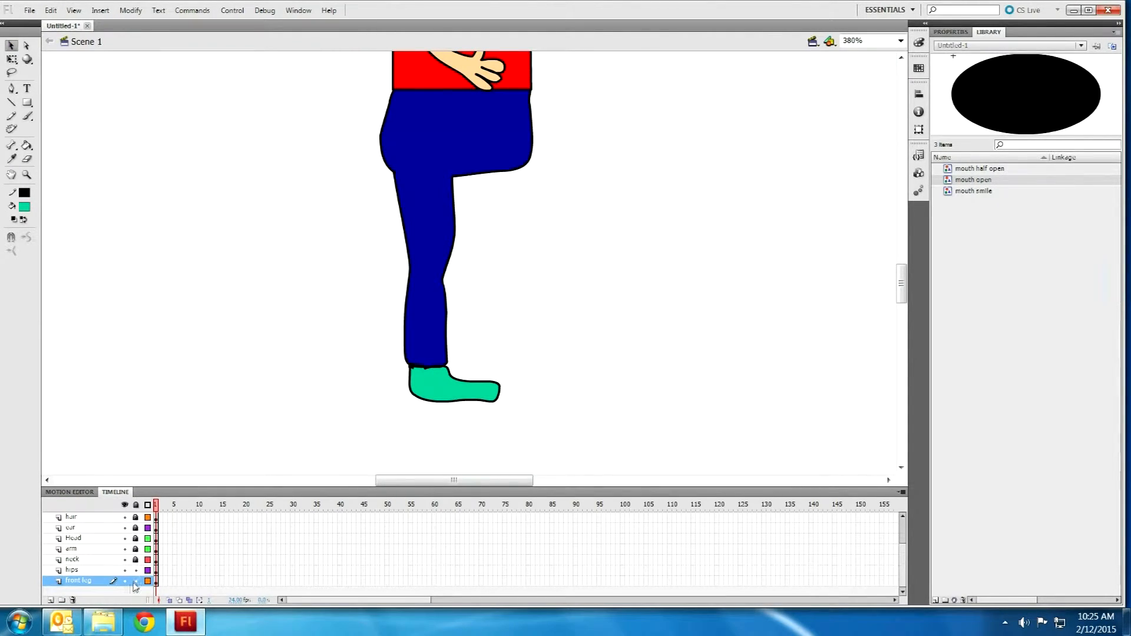
pyautogui.click(82, 583)
pyautogui.rightClick(82, 583)
pyautogui.click(75, 583)
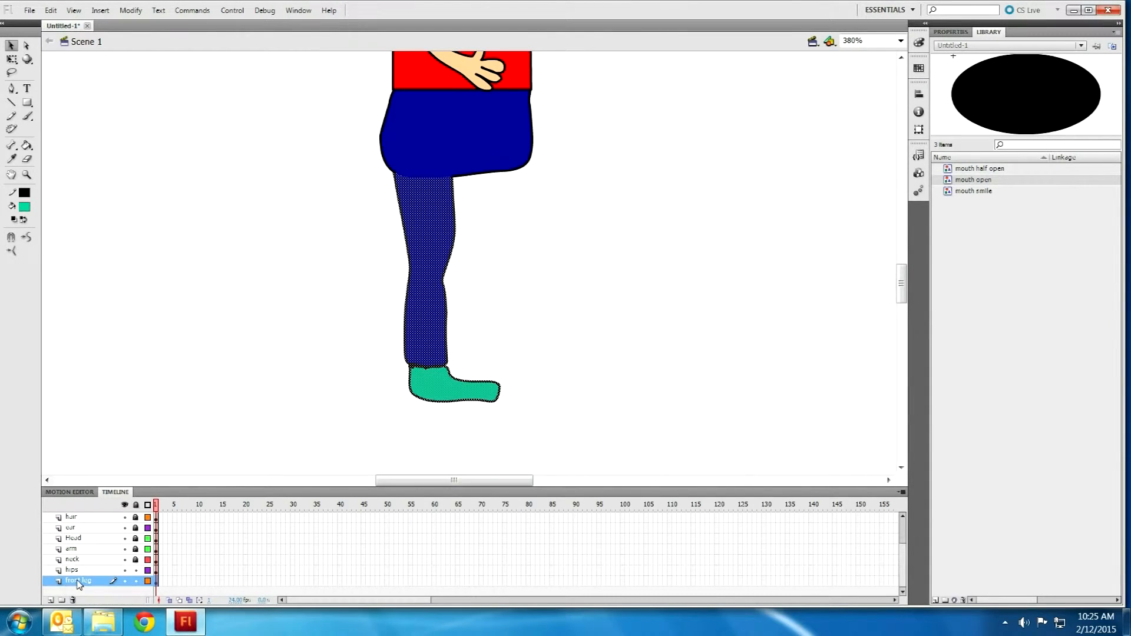
pyautogui.hotkey('ctrl', 'v')
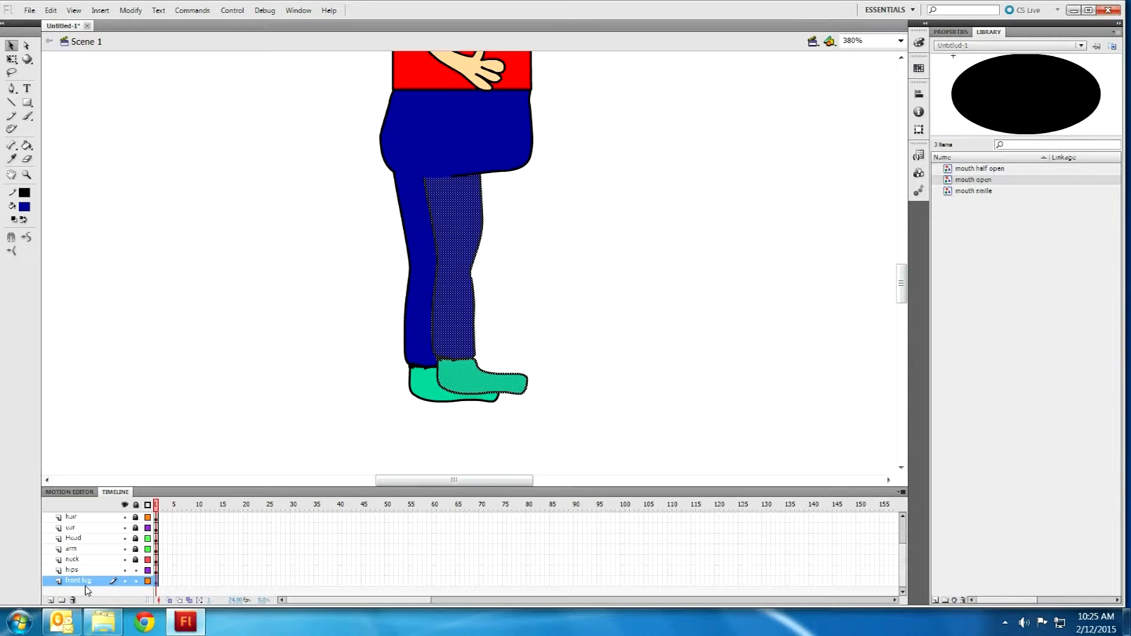
pyautogui.hotkey('ctrl', 'z')
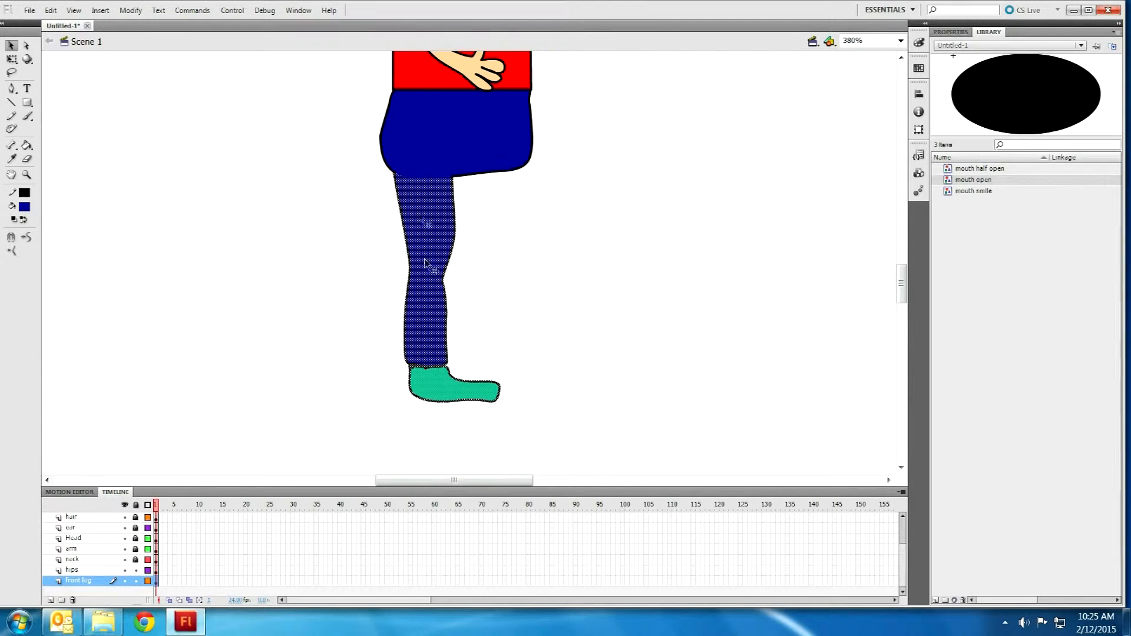
# Step: Relock the hips layer and select the front leg artwork
pyautogui.click(564, 436)
pyautogui.moveTo(564, 436); pyautogui.dragTo(208, 90)
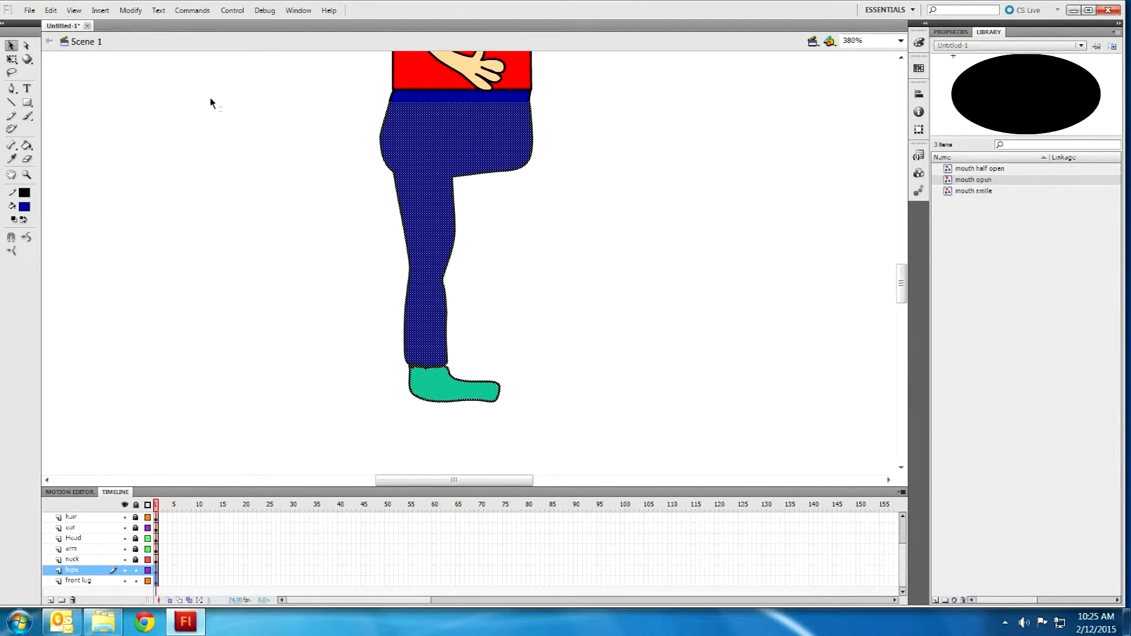
pyautogui.click(136, 570)
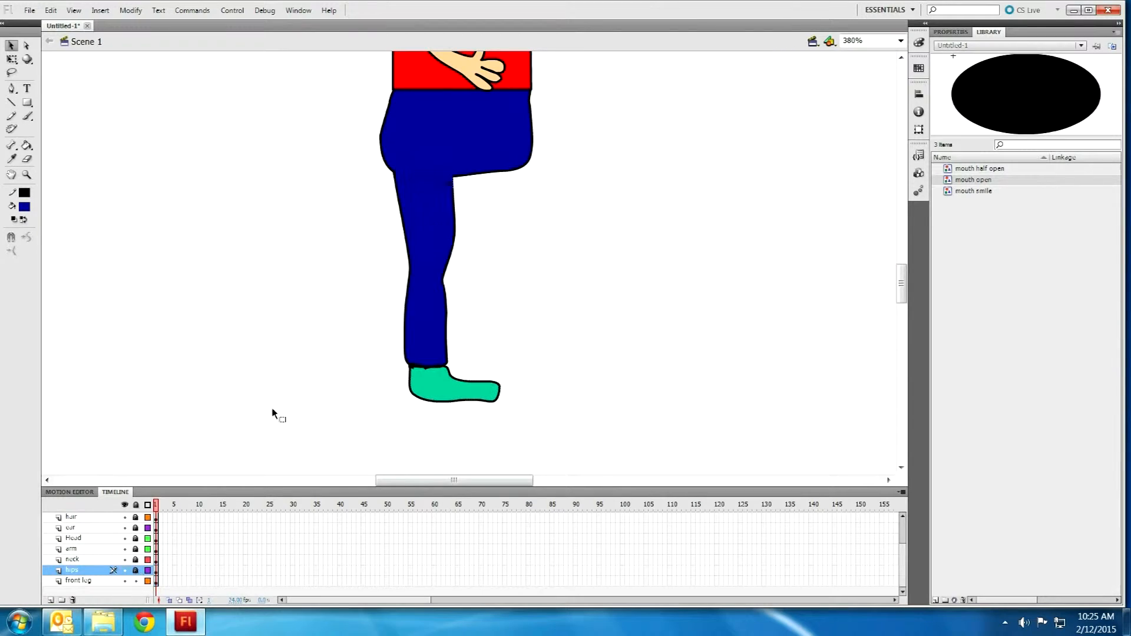
pyautogui.moveTo(585, 447); pyautogui.dragTo(326, 136)
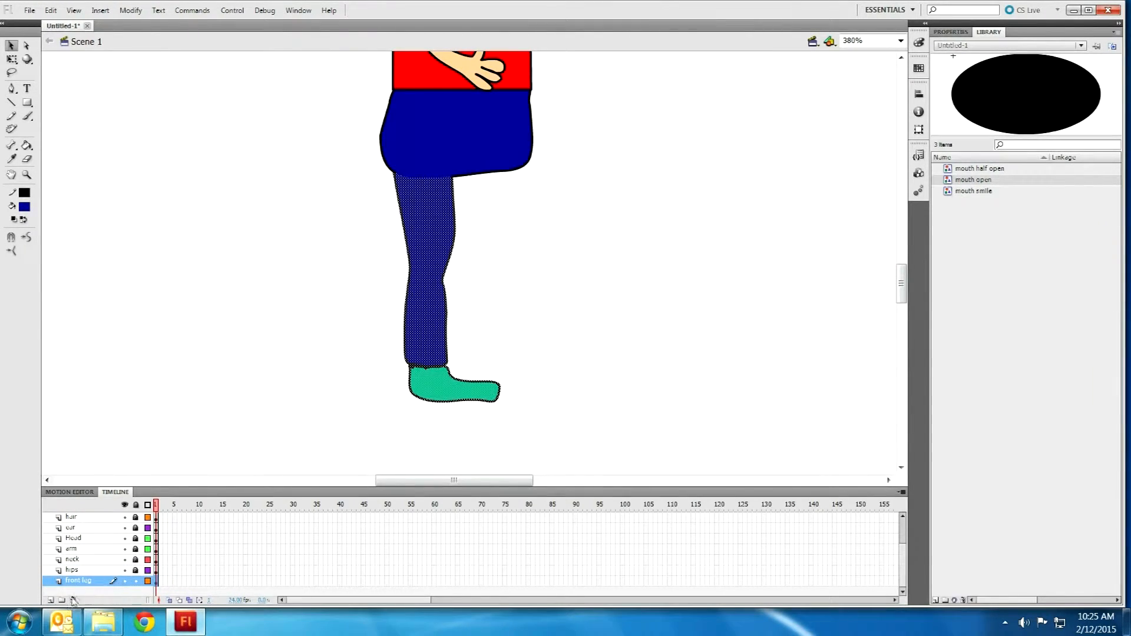
# Step: Add a new layer named 'back leg'
pyautogui.click(51, 600)
pyautogui.doubleClick(75, 582)
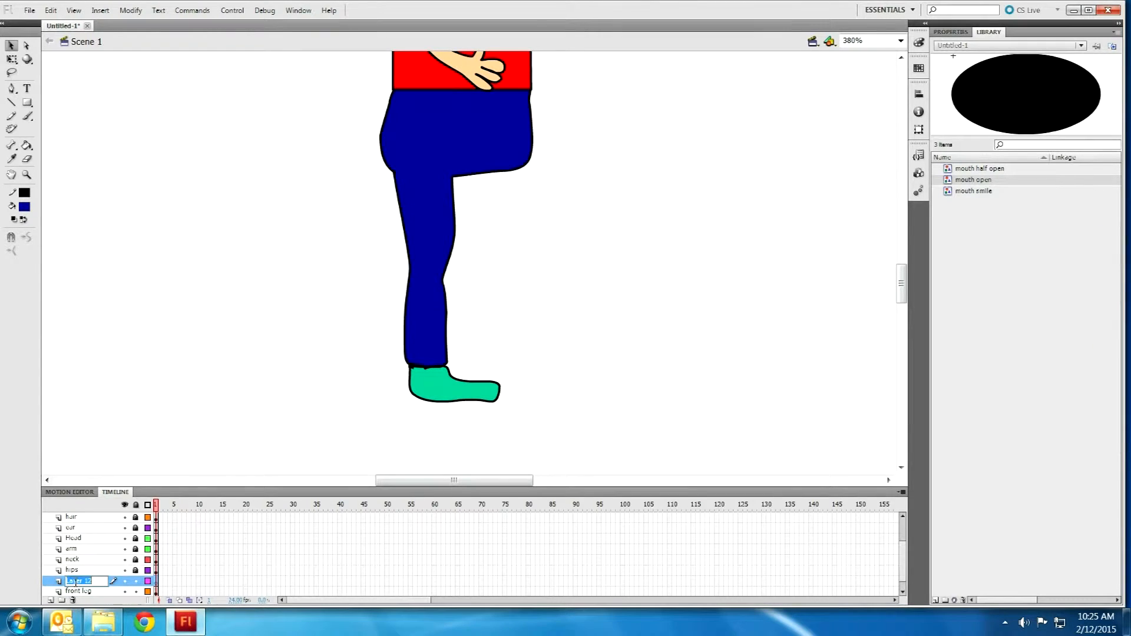
pyautogui.write('back leg')
pyautogui.press('Return')
# Step: Paste the leg copy in place, shift it right, and stack front leg above back leg
pyautogui.hotkey('ctrl', 'v')
pyautogui.moveTo(444, 253); pyautogui.dragTo(492, 254)
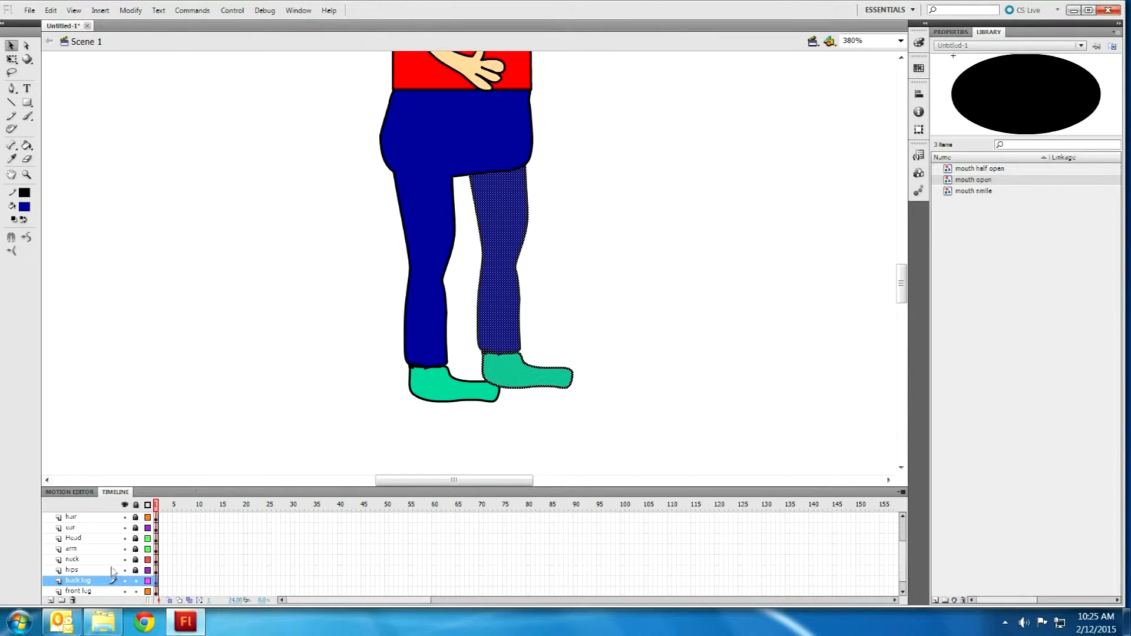
pyautogui.click(82, 591)
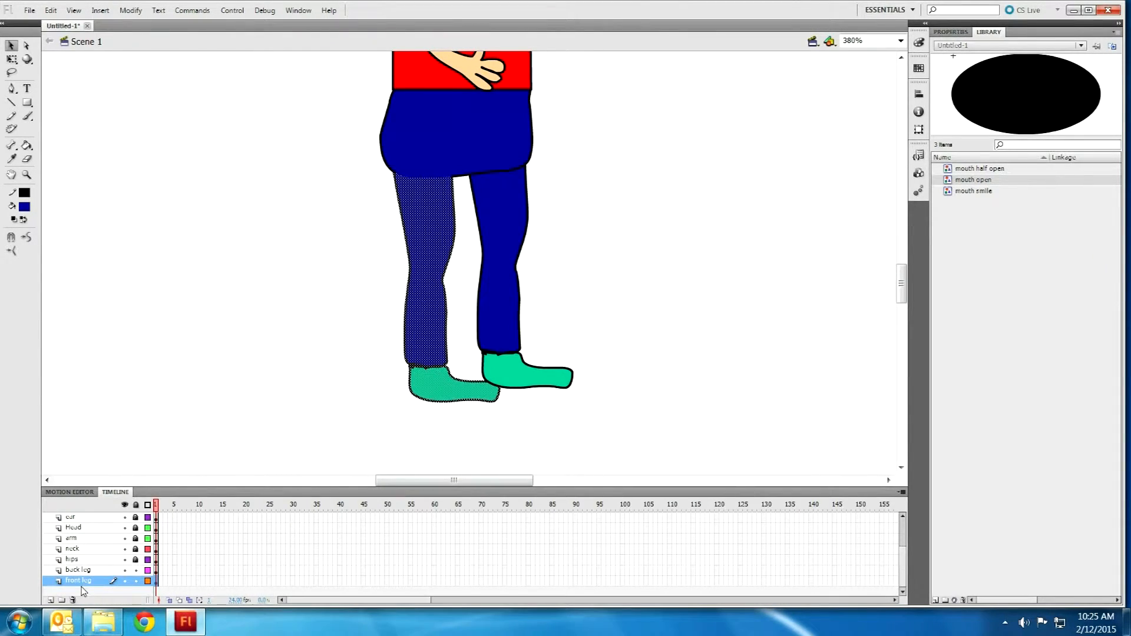
pyautogui.moveTo(82, 586); pyautogui.dragTo(84, 570)
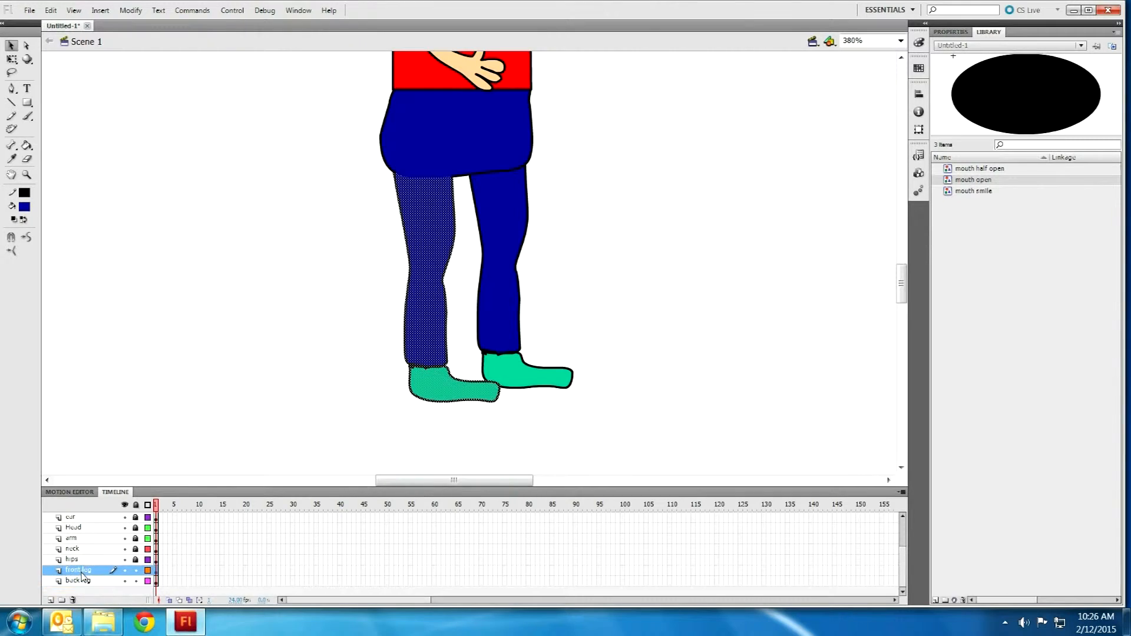
pyautogui.click(174, 328)
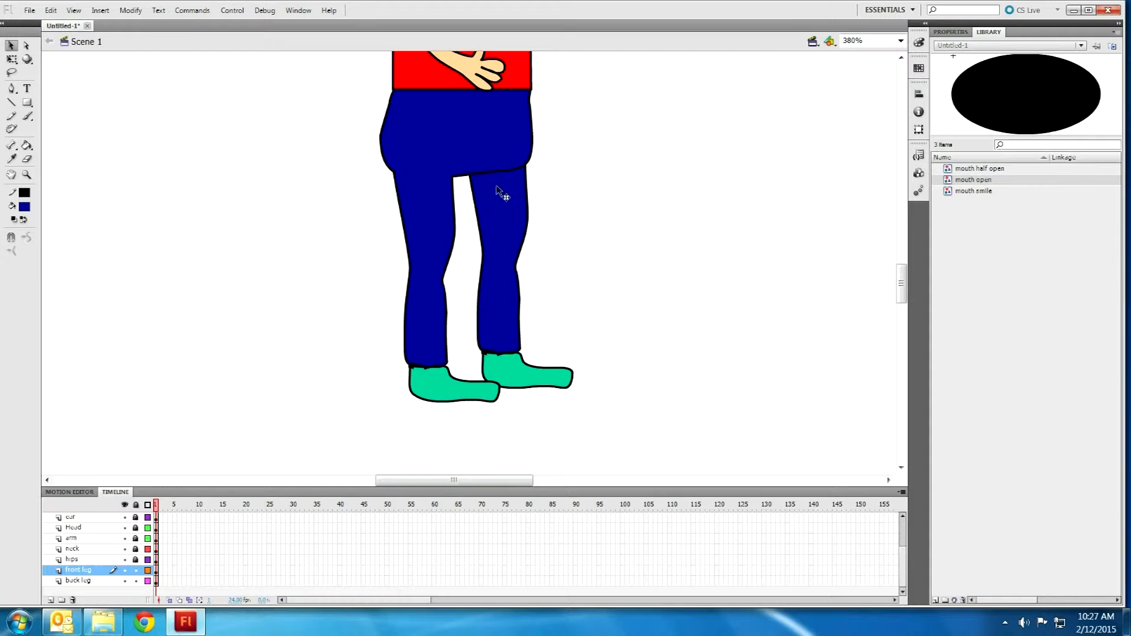
# Step: Lock both leg layers and bring the character's eyes into view
pyautogui.moveTo(135, 571); pyautogui.dragTo(135, 580)
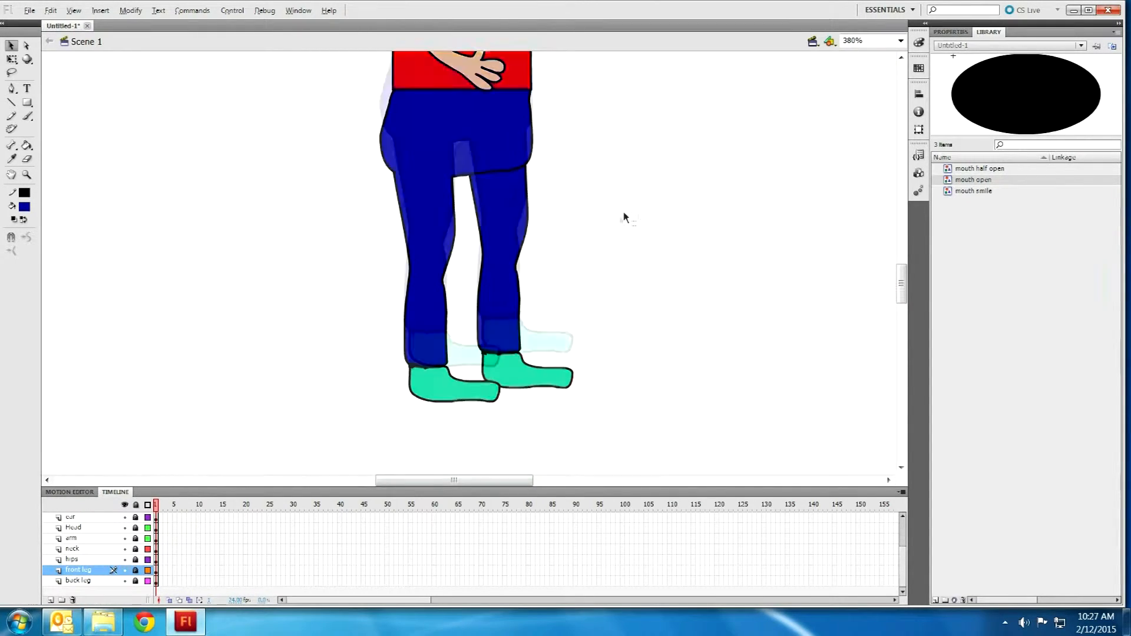
pyautogui.scroll(-1, 624, 213)
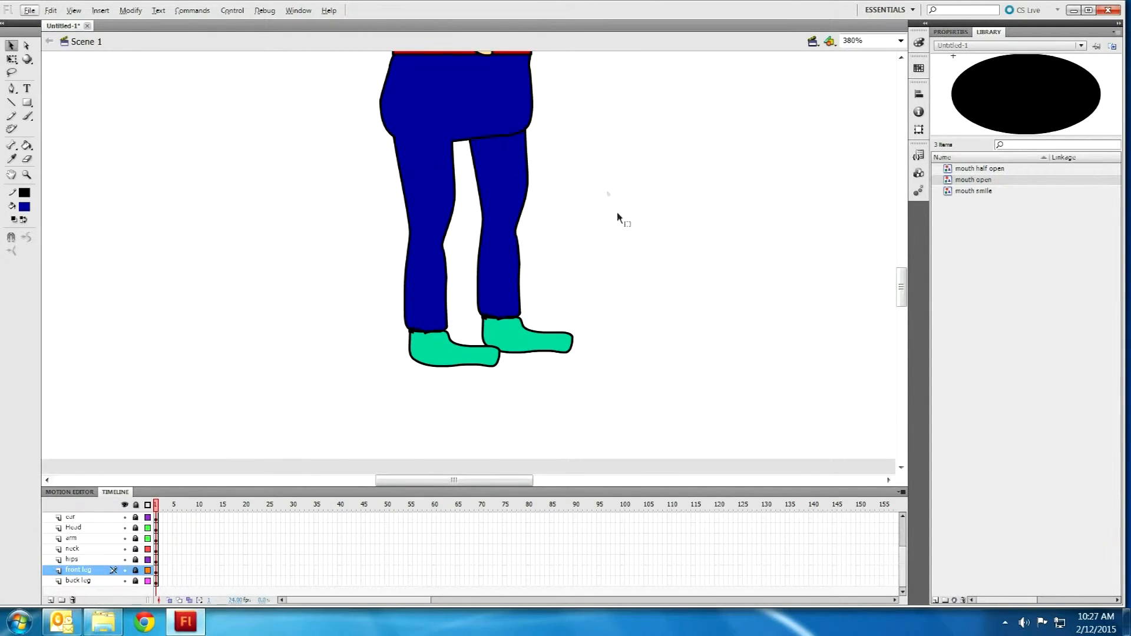
pyautogui.scroll(-5, 601, 191)
pyautogui.moveTo(719, 143); pyautogui.dragTo(585, 263)
pyautogui.scroll(2, 550, 254)
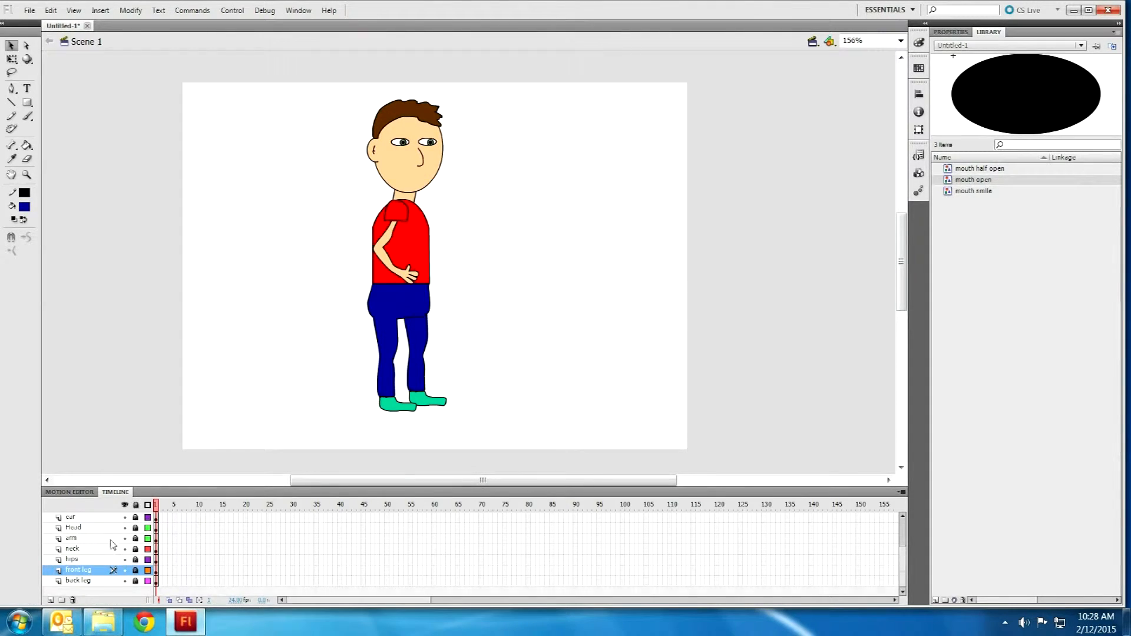
pyautogui.scroll(3, 112, 543)
pyautogui.press('alt')
pyautogui.scroll(5, 404, 139)
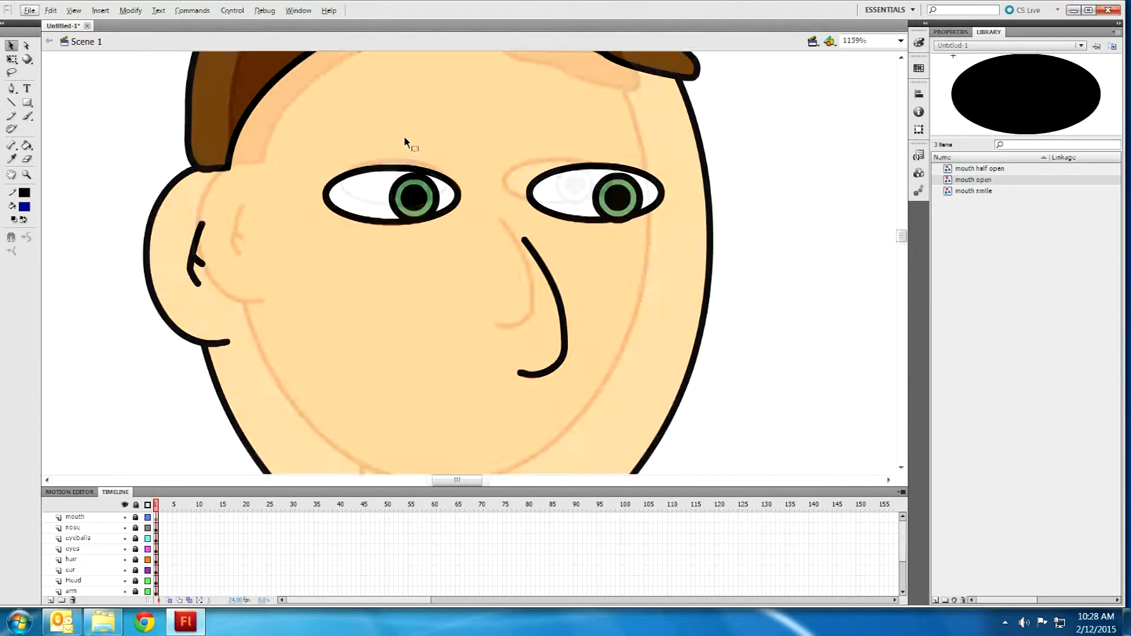
# Step: Unlock the eyeballs layer and convert both eyeballs into an 'eyeballs' graphic symbol
pyautogui.click(135, 538)
pyautogui.doubleClick(424, 199)
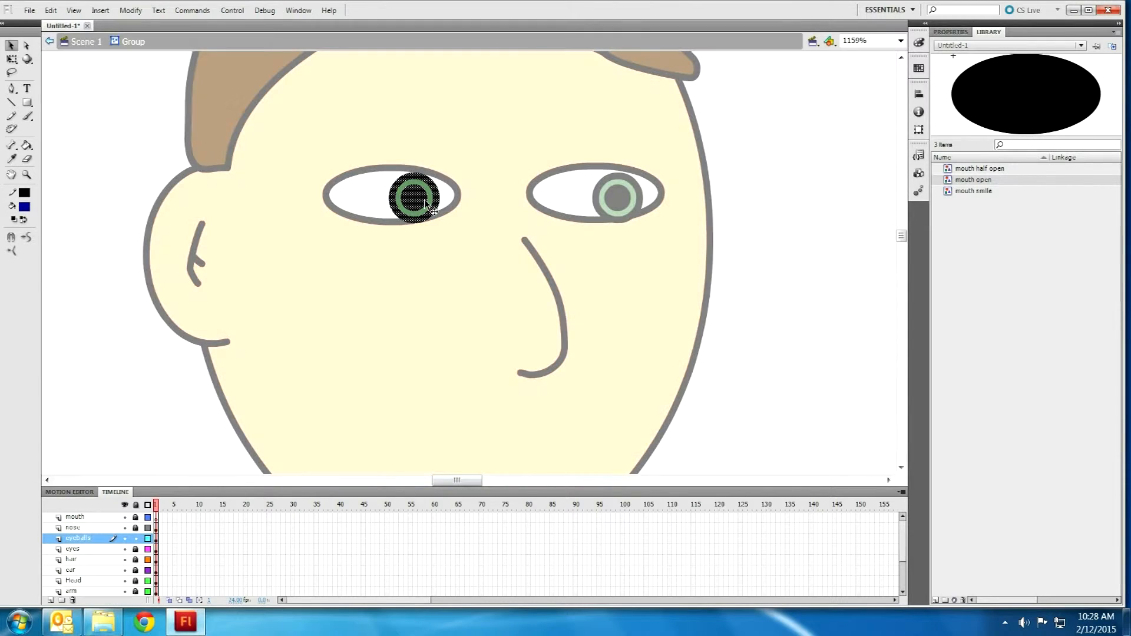
pyautogui.click(438, 200)
pyautogui.click(87, 44)
pyautogui.moveTo(337, 114); pyautogui.dragTo(867, 277)
pyautogui.press('F8')
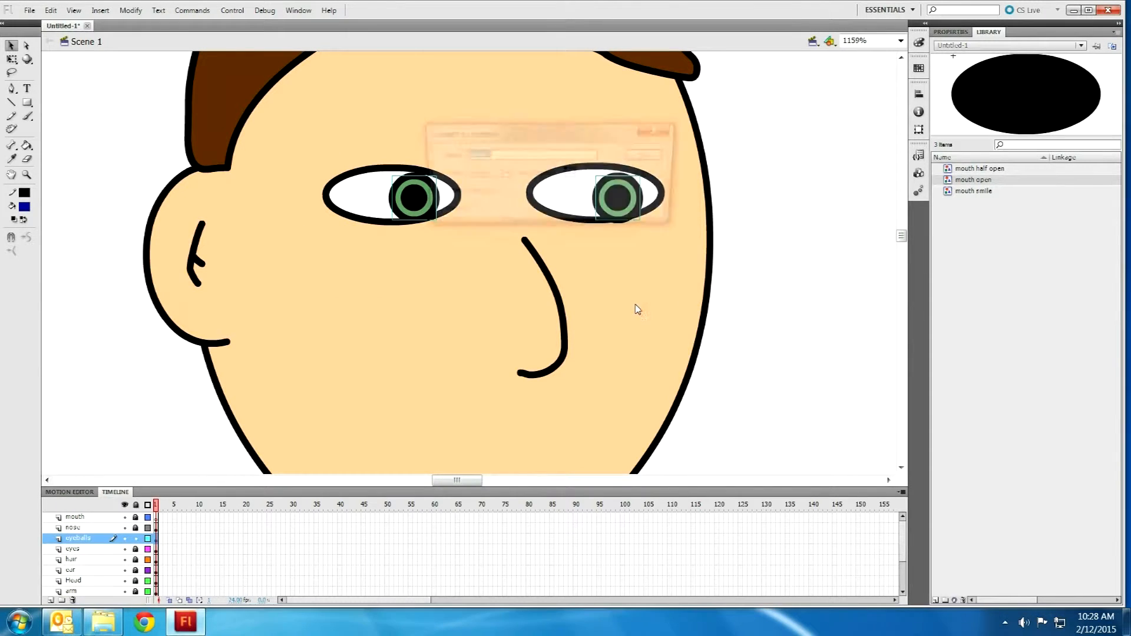
pyautogui.write('eyeballs')
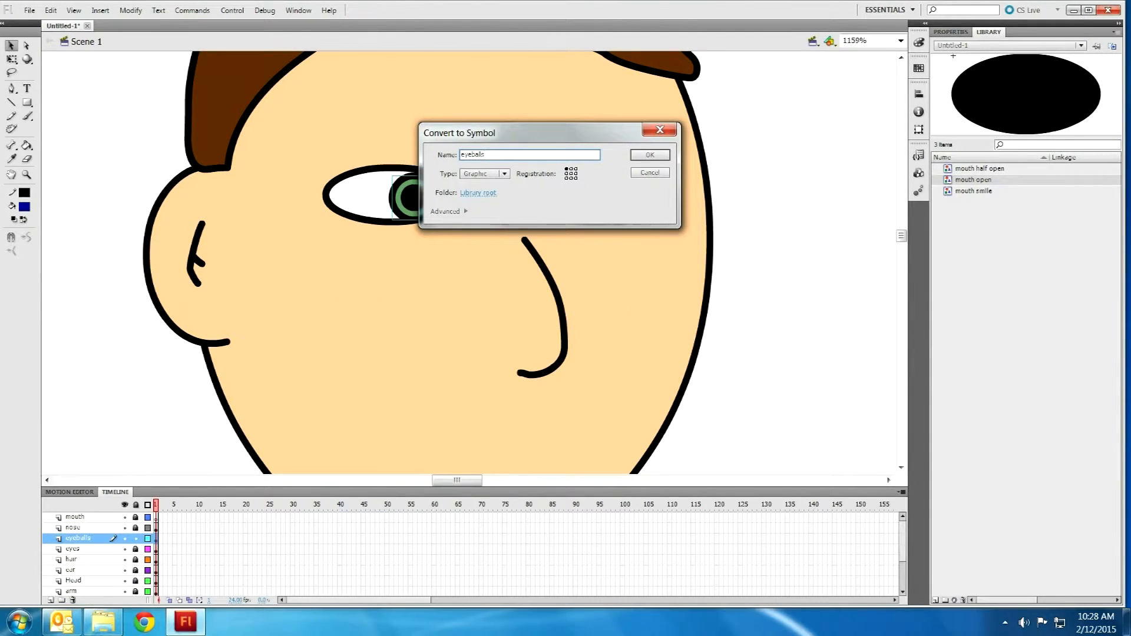
pyautogui.press('Return')
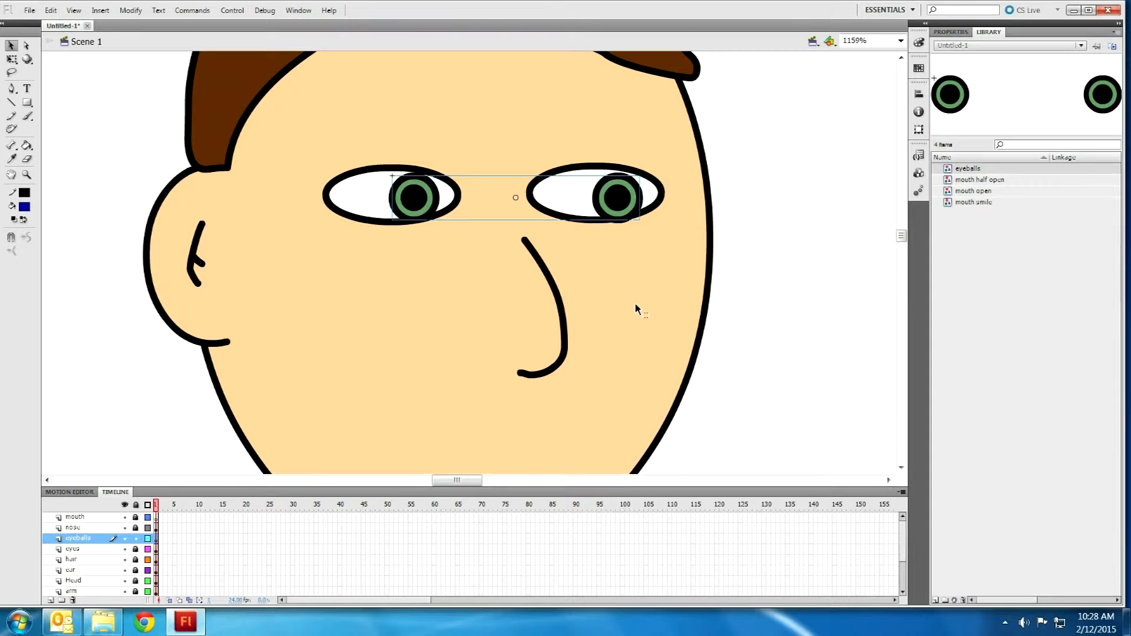
# Step: Lock the eyeballs layer and bring the shirt and arm into view
pyautogui.click(136, 538)
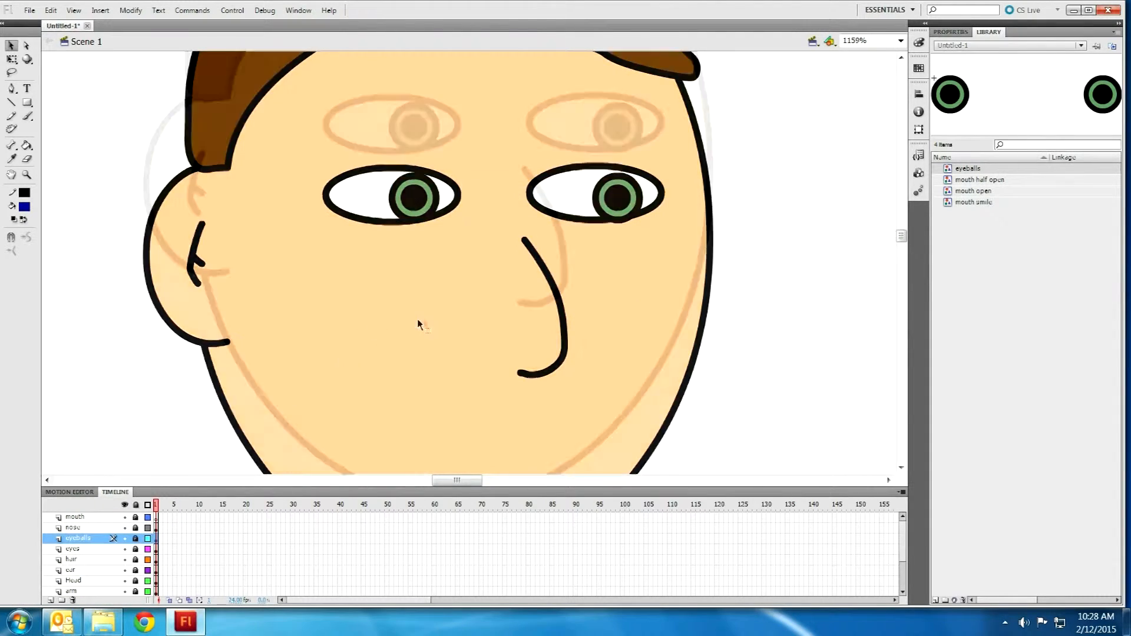
pyautogui.scroll(-10, 419, 325)
pyautogui.scroll(-4, 257, 344)
pyautogui.moveTo(325, 362); pyautogui.dragTo(379, 297)
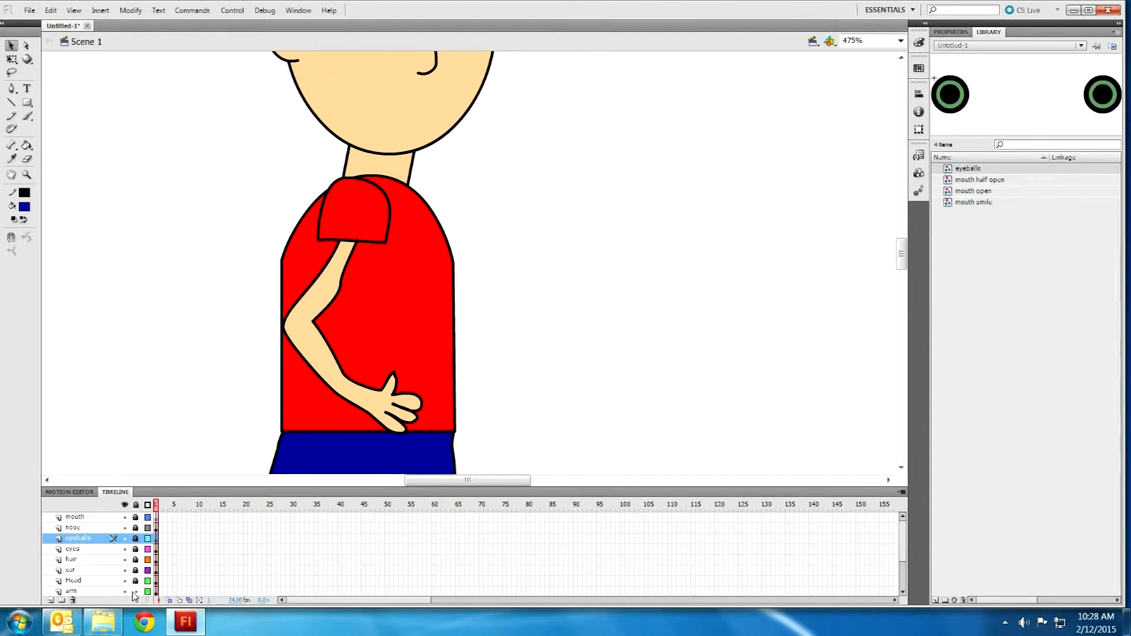
# Step: Convert the arm and sleeve shapes into an 'arm' symbol
pyautogui.moveTo(160, 129); pyautogui.dragTo(461, 499)
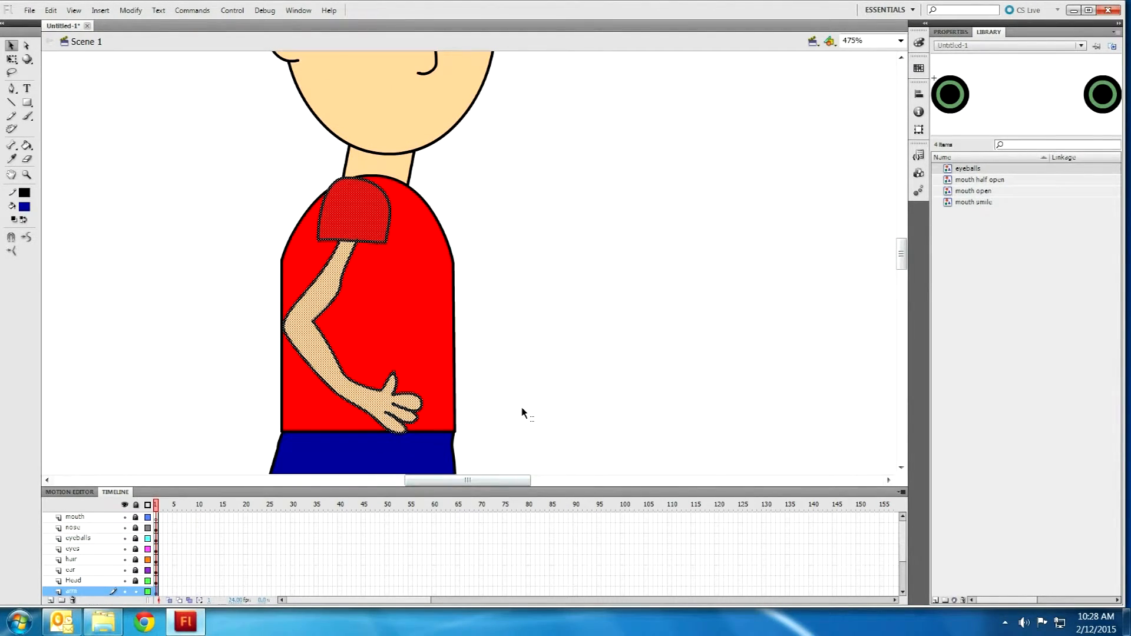
pyautogui.press('F8')
pyautogui.write('arm')
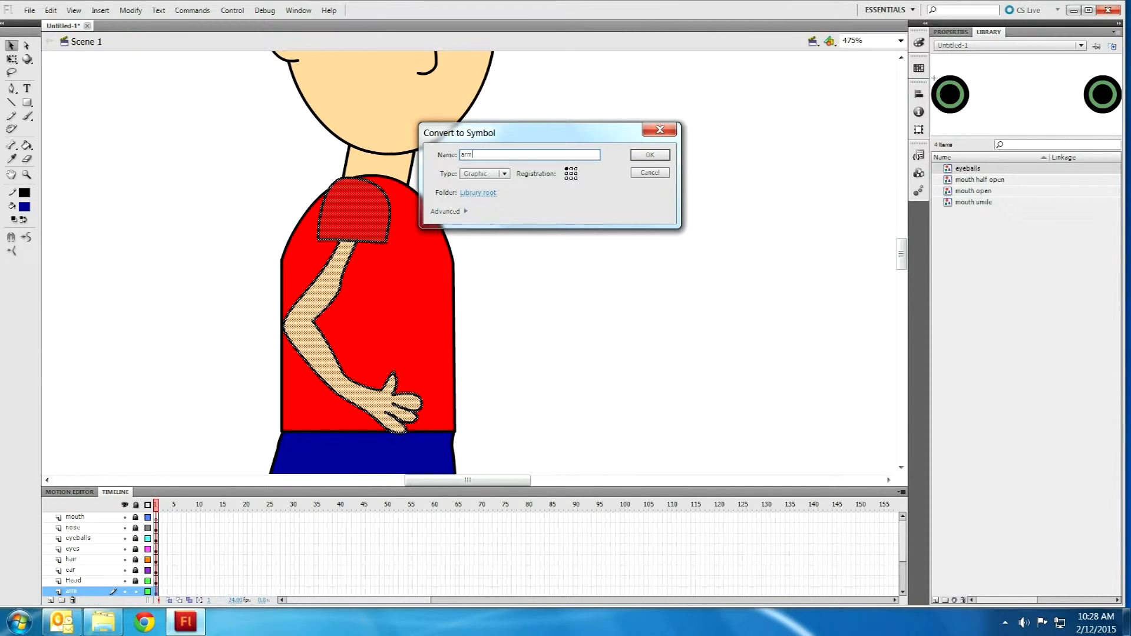
pyautogui.click(650, 156)
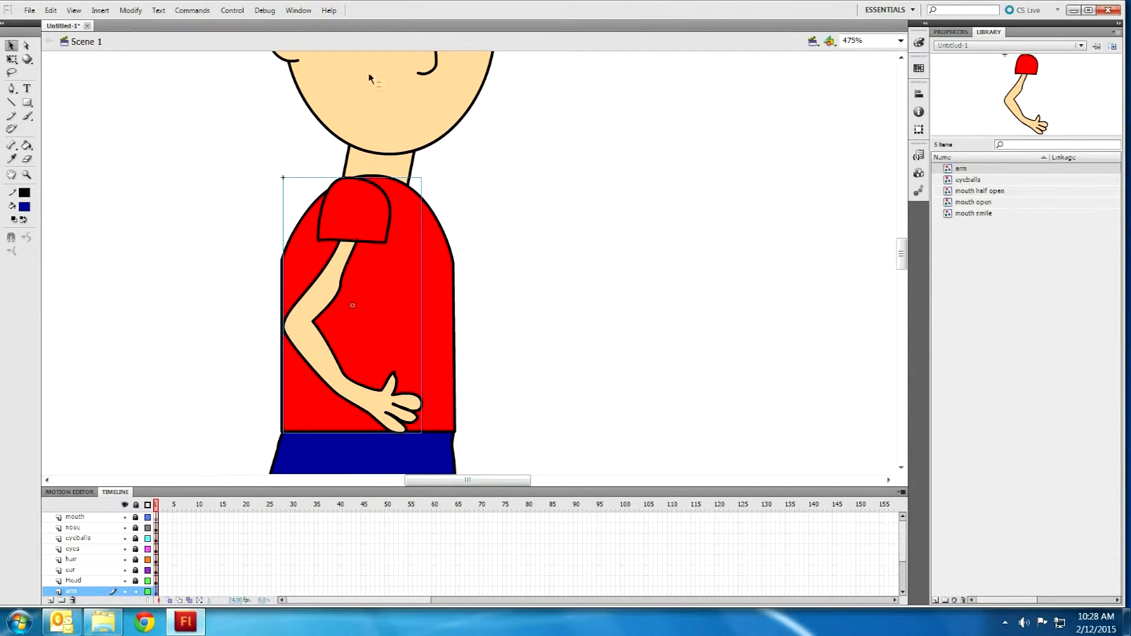
pyautogui.scroll(-5, 243, 277)
pyautogui.scroll(7, 245, 271)
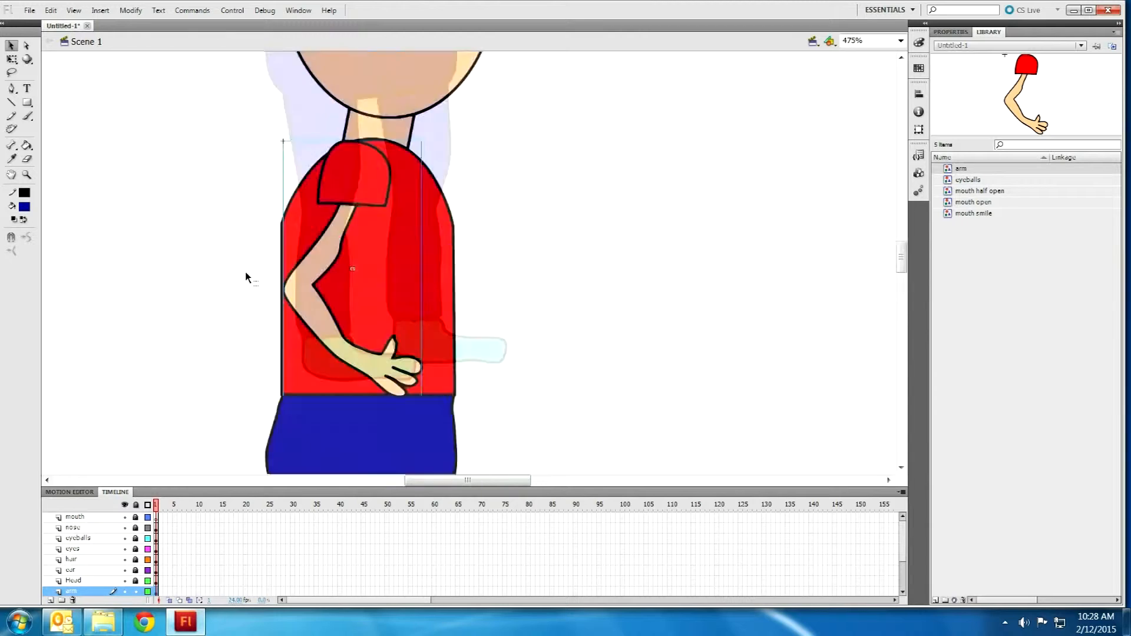
pyautogui.scroll(-5, 269, 337)
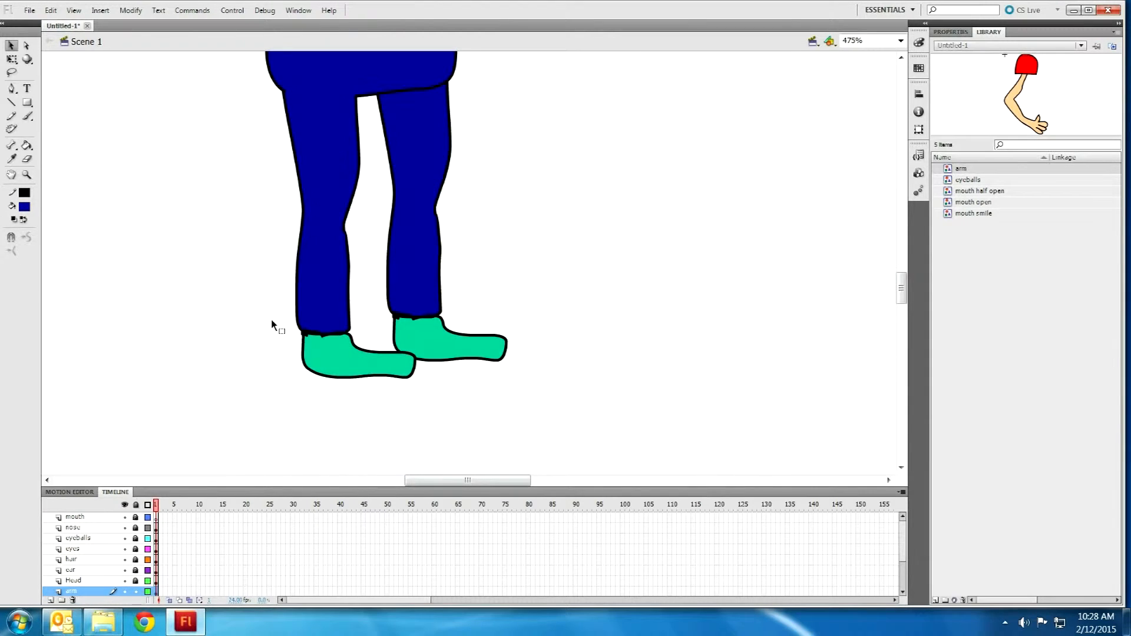
pyautogui.scroll(3, 271, 319)
pyautogui.moveTo(901, 257); pyautogui.dragTo(902, 288)
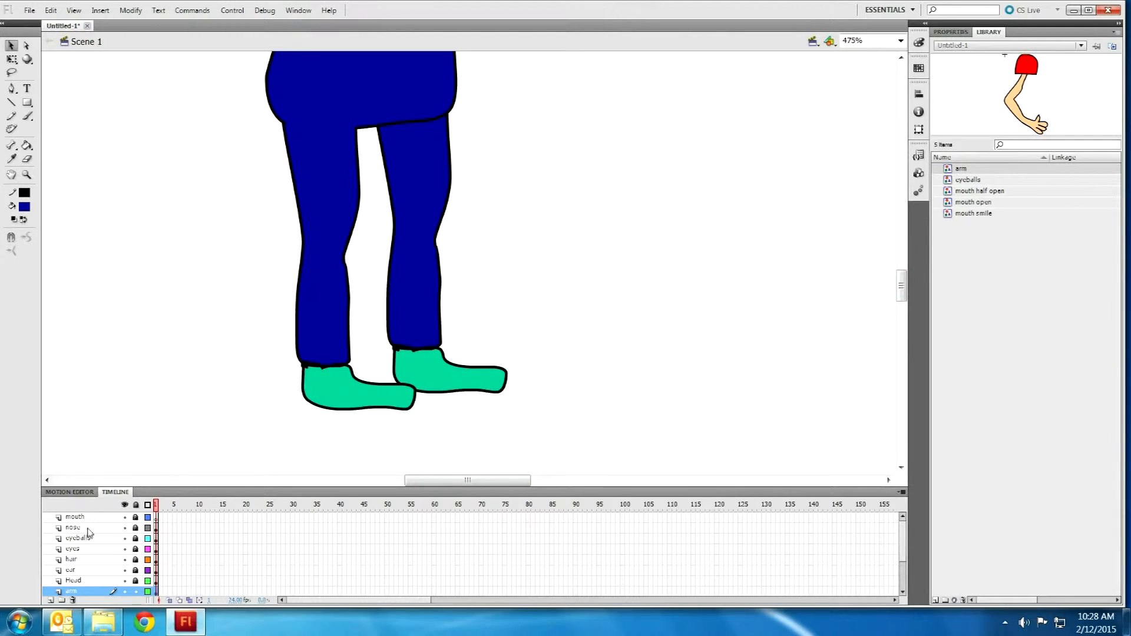
pyautogui.scroll(-2, 117, 576)
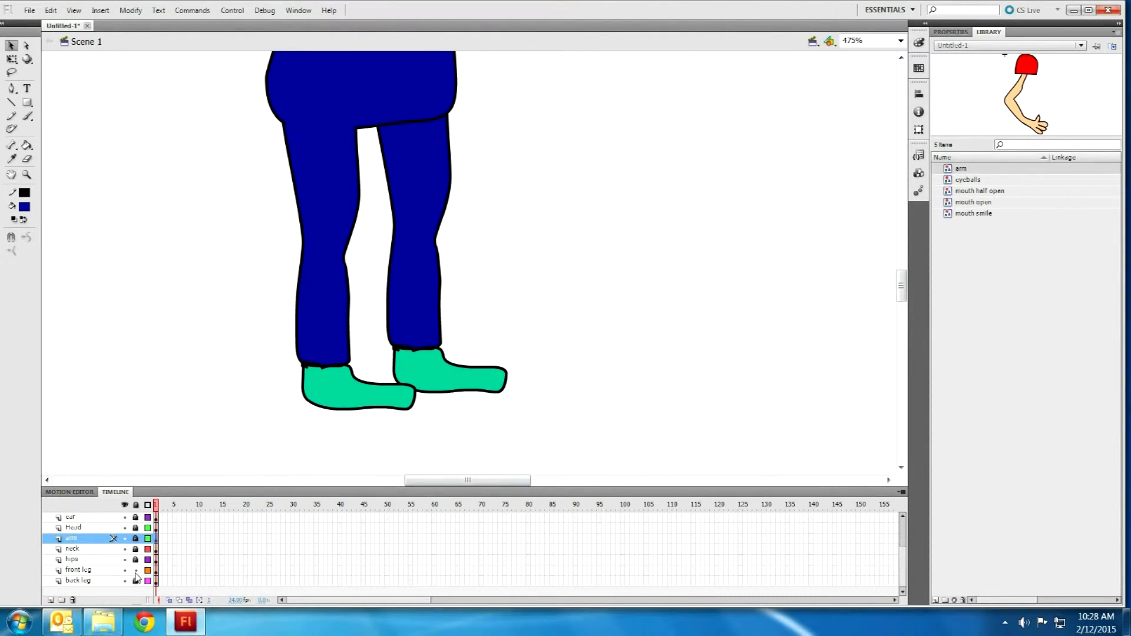
# Step: Convert the front leg and foot into a 'front leg' symbol and lock its layer
pyautogui.click(301, 333)
pyautogui.moveTo(478, 448); pyautogui.dragTo(182, 20)
pyautogui.press('F8')
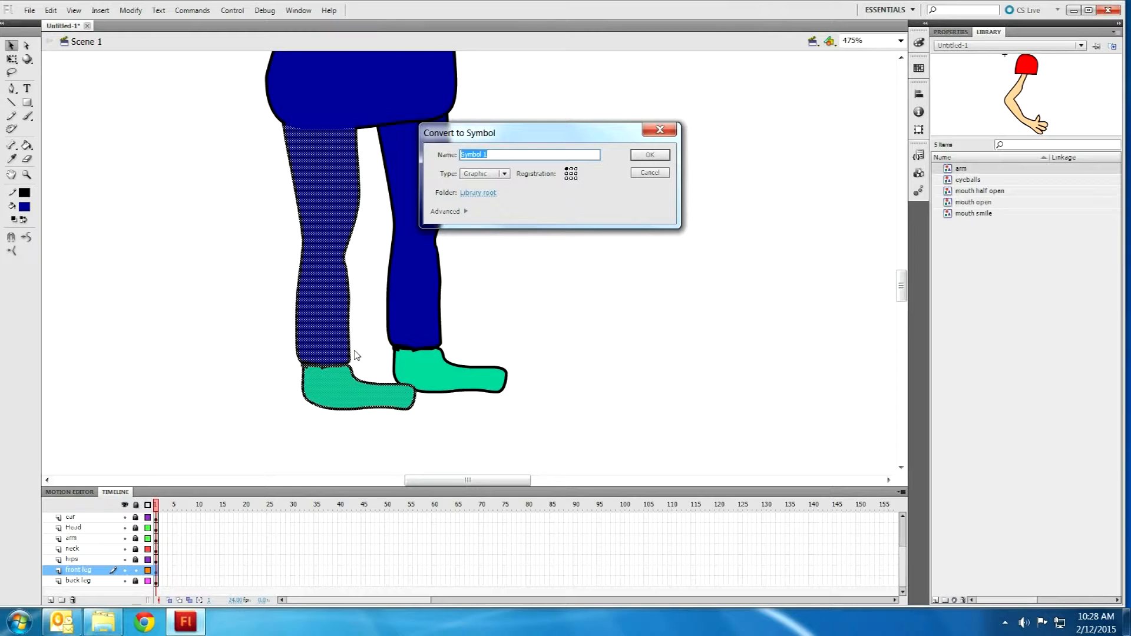
pyautogui.write('fr')
pyautogui.press('Return')
pyautogui.click(136, 570)
# Step: Convert the back leg and shoe into a 'back leg' symbol
pyautogui.moveTo(559, 433); pyautogui.dragTo(319, 97)
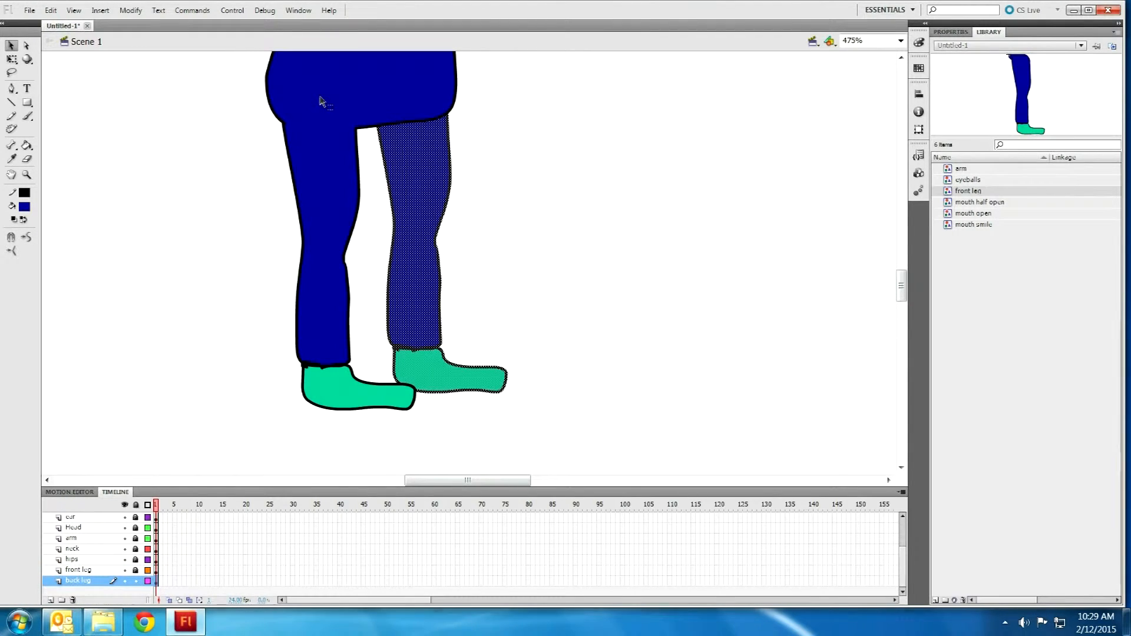
pyautogui.press('F8')
pyautogui.write('back leg')
pyautogui.press('Return')
pyautogui.click(271, 152)
pyautogui.scroll(5, 194, 242)
pyautogui.scroll(-6, 226, 246)
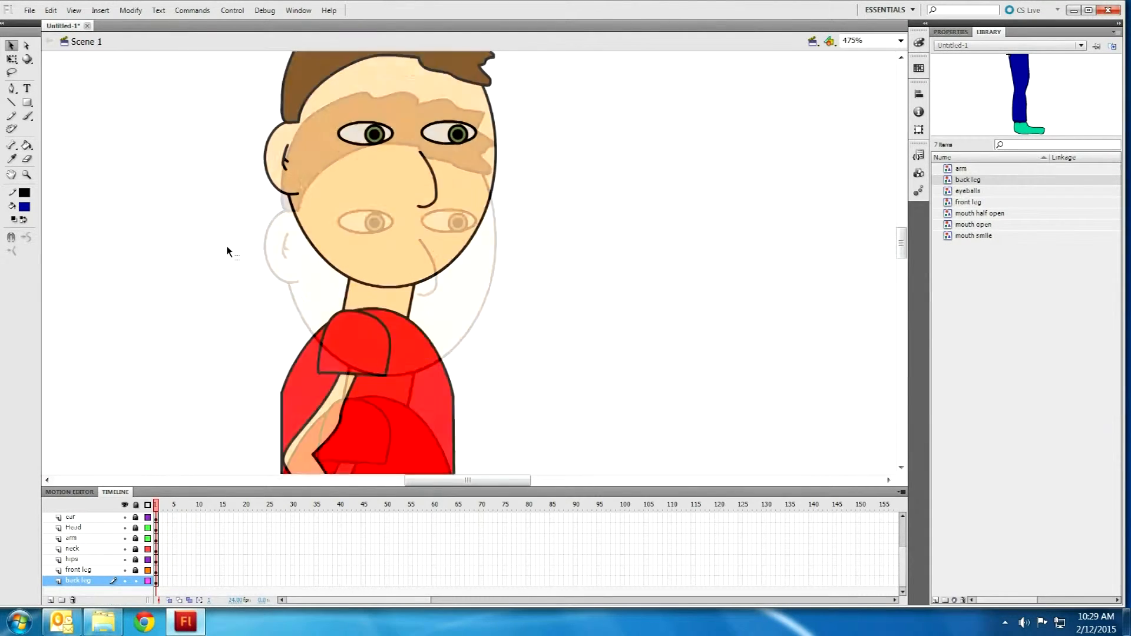
pyautogui.scroll(-3, 266, 337)
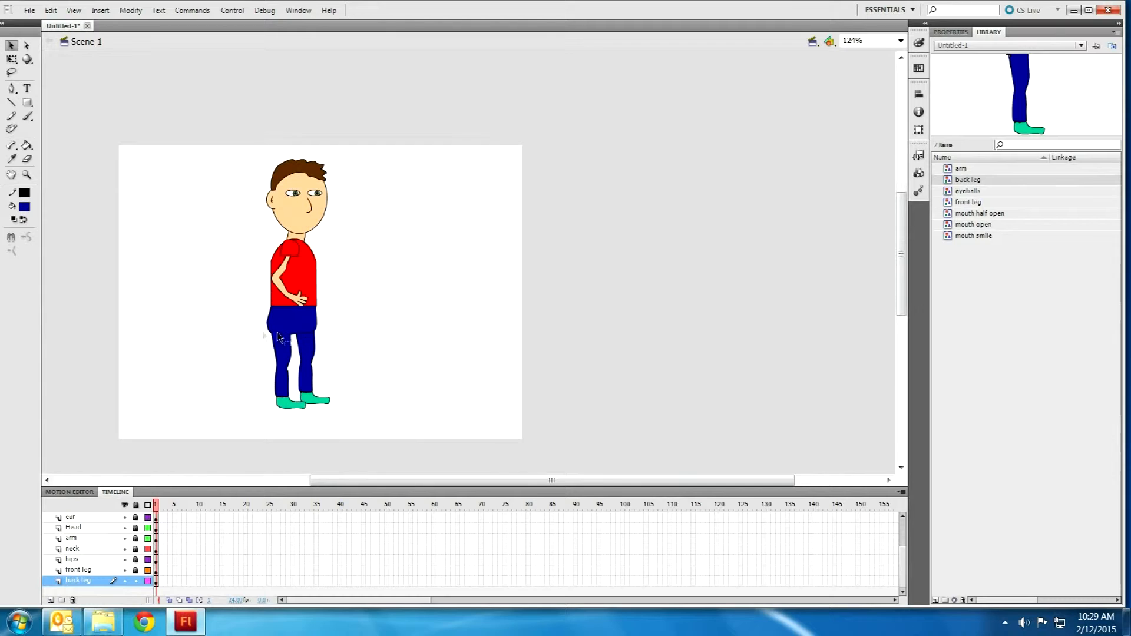
pyautogui.moveTo(368, 424); pyautogui.dragTo(172, 83)
# Step: Unlock all layers, select the whole character, and make an 'entire body' symbol
pyautogui.click(439, 453)
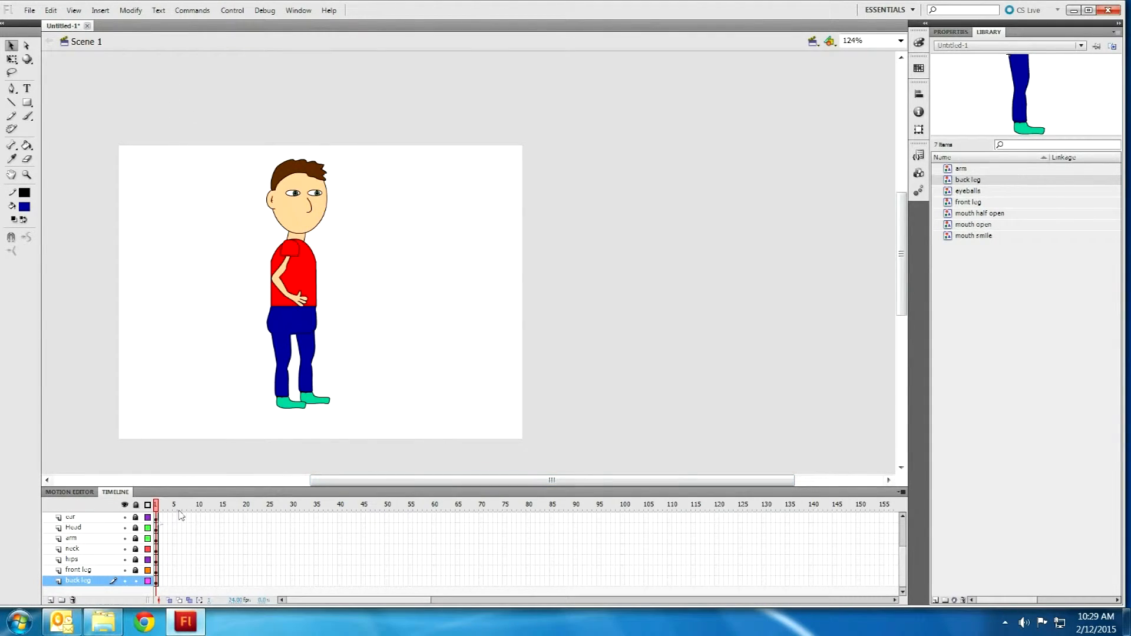
pyautogui.click(136, 504)
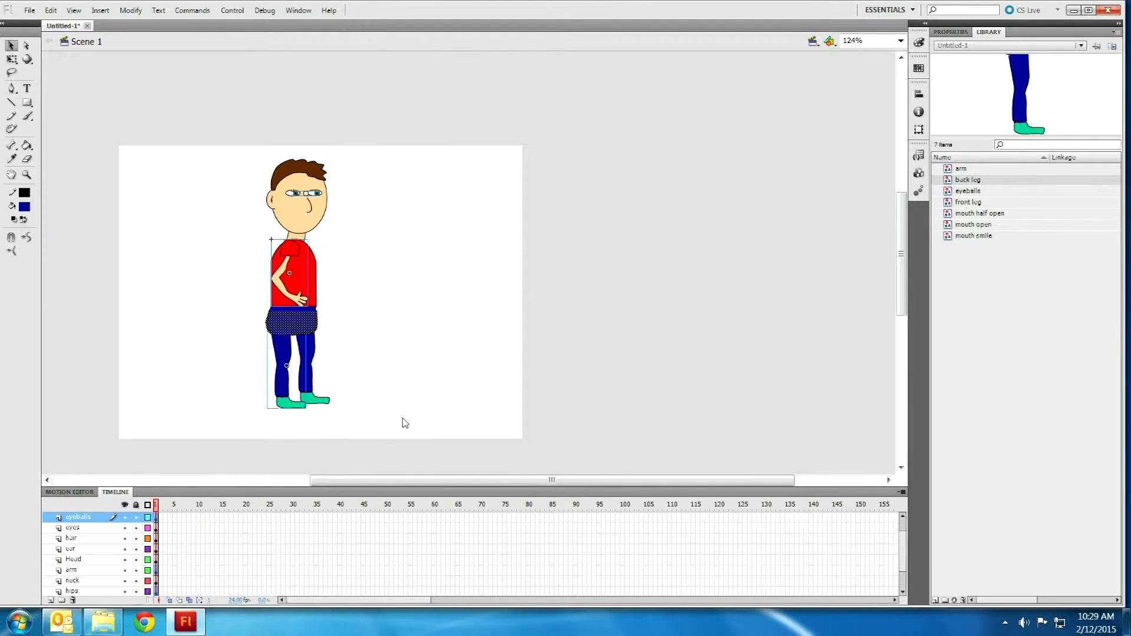
pyautogui.moveTo(403, 435); pyautogui.dragTo(203, 76)
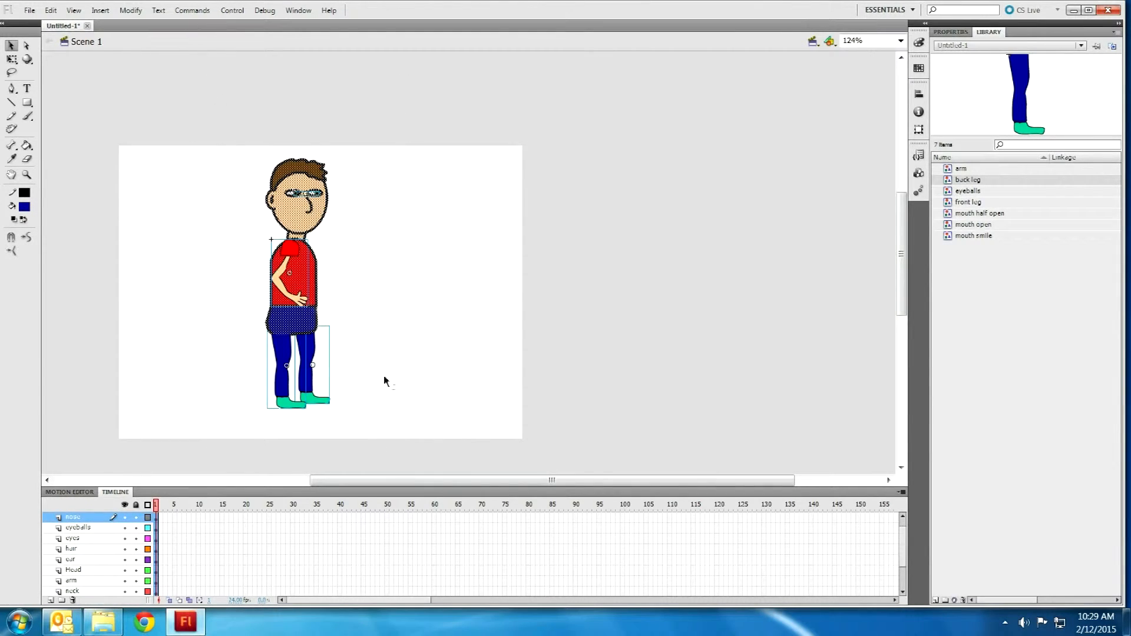
pyautogui.moveTo(415, 484); pyautogui.dragTo(378, 484)
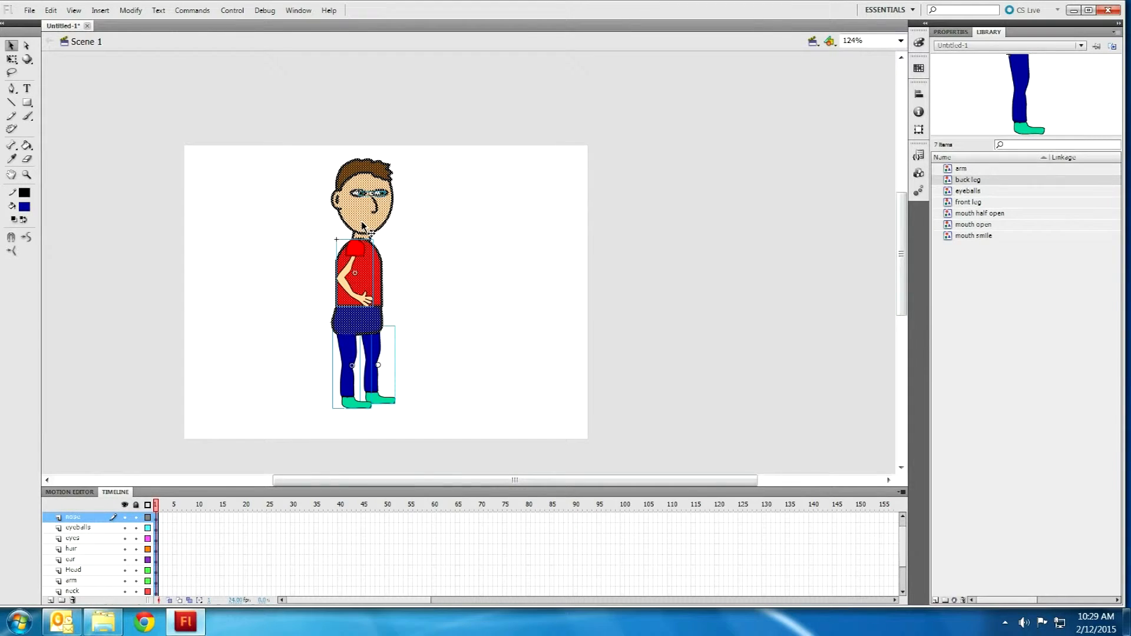
pyautogui.press('F8')
pyautogui.write('entire body')
pyautogui.press('Return')
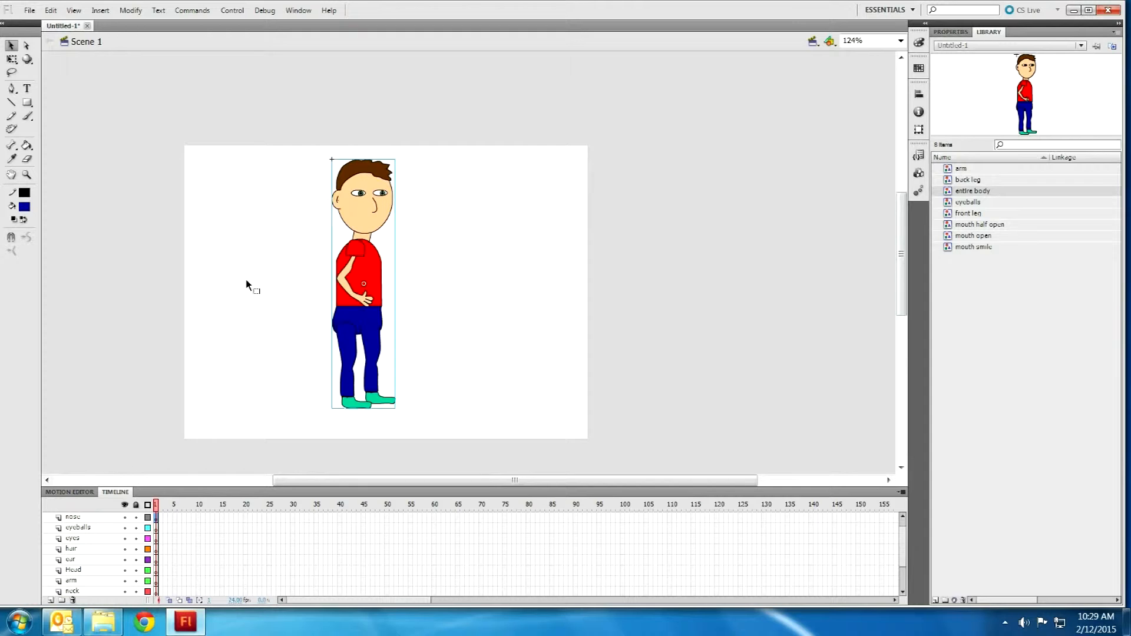
# Step: Undo the 'entire body' symbol conversion and select the blue hips shape
pyautogui.scroll(6, 357, 362)
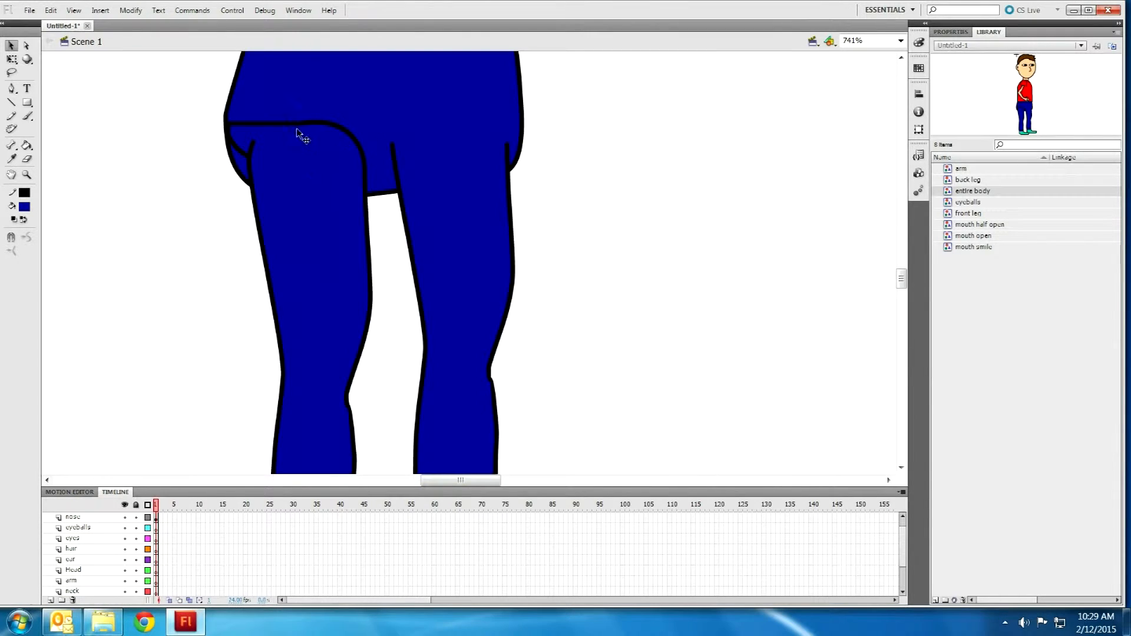
pyautogui.scroll(-10, 318, 141)
pyautogui.scroll(-12, 576, 192)
pyautogui.scroll(-4, 408, 300)
pyautogui.click(354, 249)
pyautogui.hotkey('ctrl', 'z')
pyautogui.click(155, 268)
pyautogui.click(285, 165)
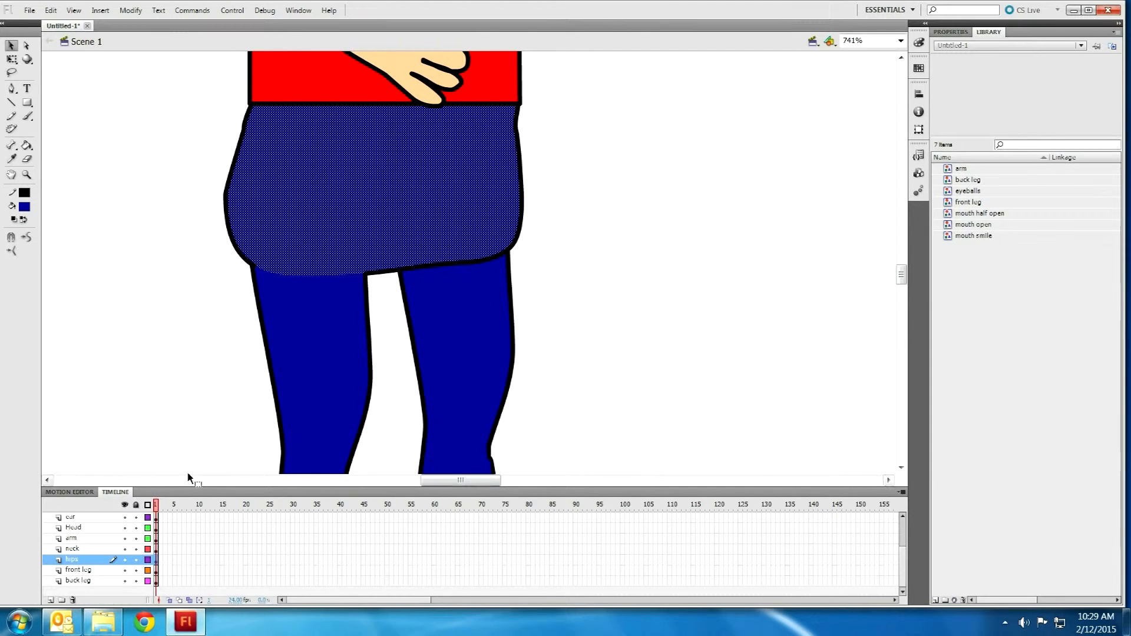
# Step: Convert the hips into a 'hips' symbol and reselect every character part
pyautogui.press('F8')
pyautogui.write('hips')
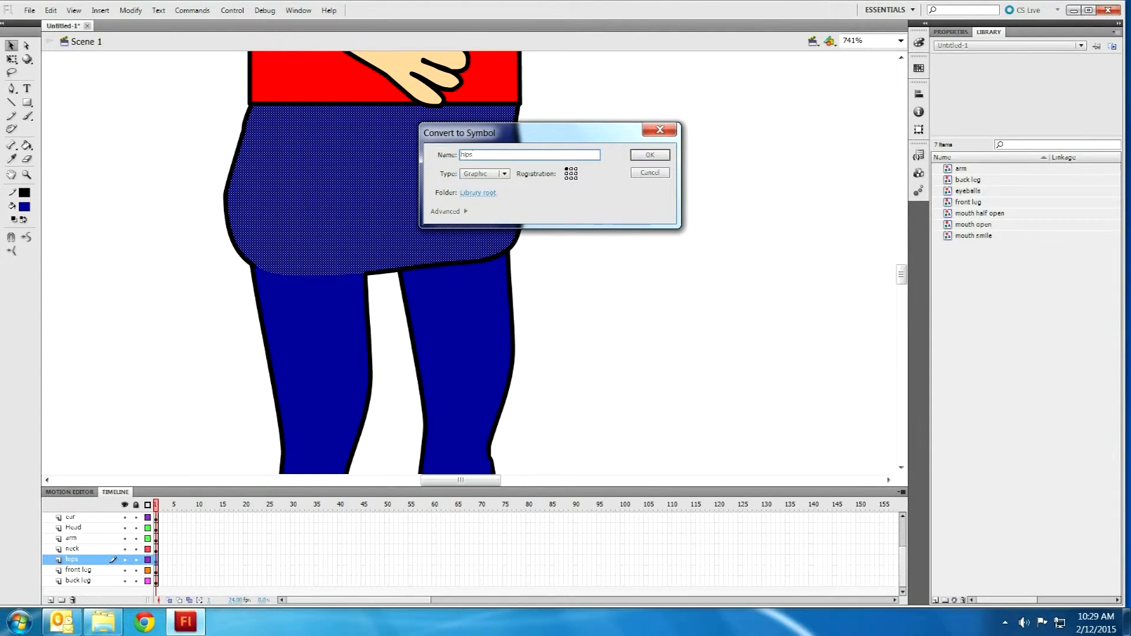
pyautogui.press('Return')
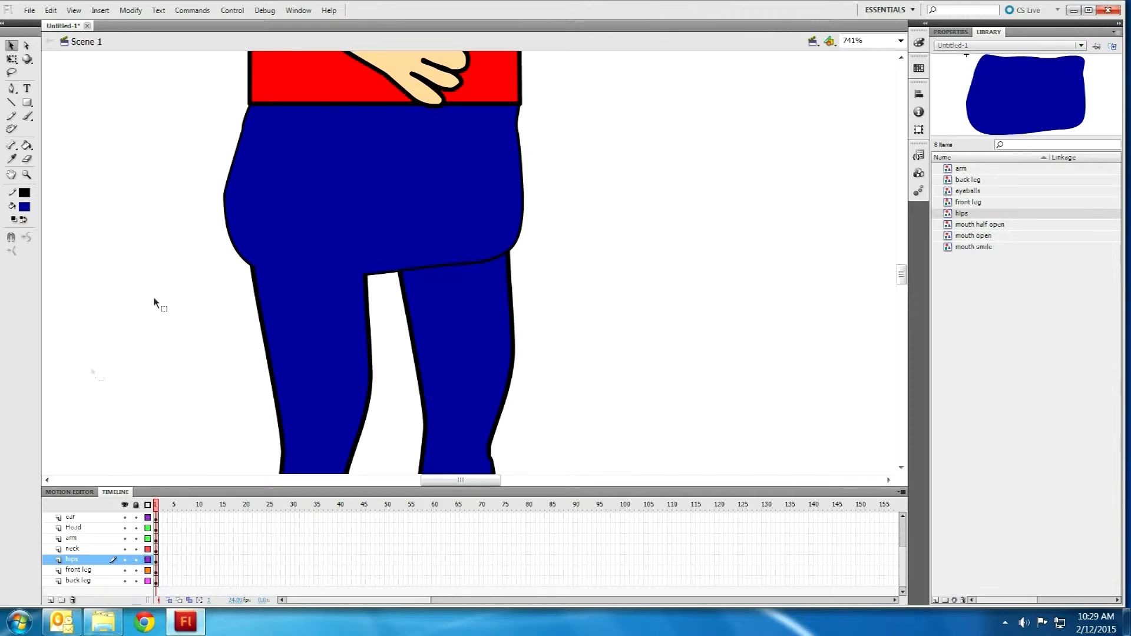
pyautogui.scroll(-6, 245, 241)
pyautogui.moveTo(387, 394); pyautogui.dragTo(157, 5)
pyautogui.scroll(-1, 397, 156)
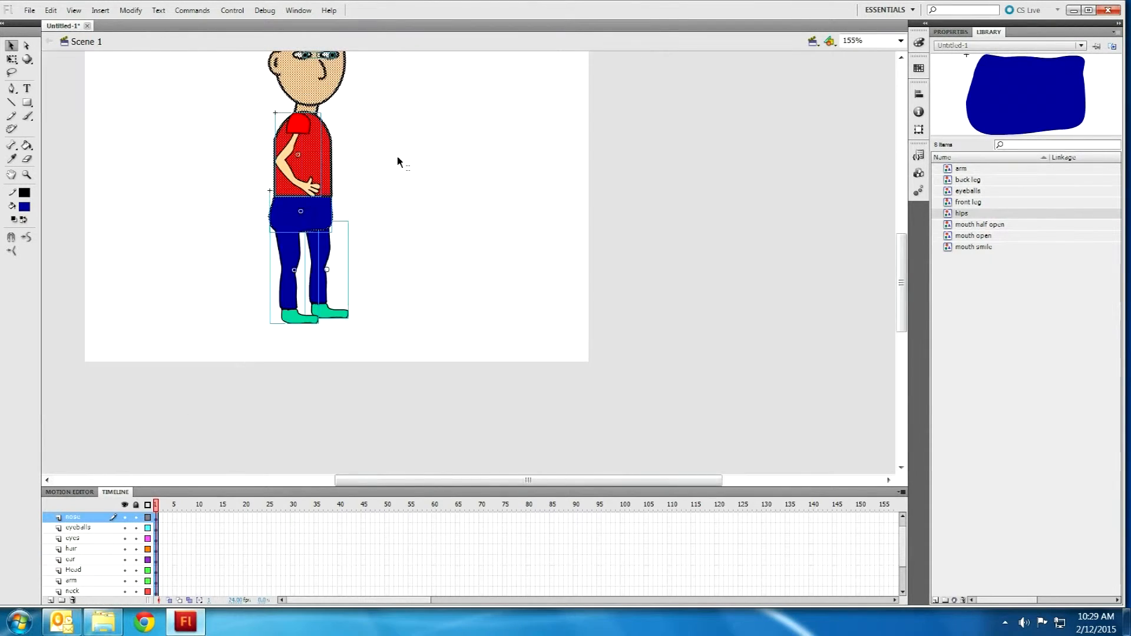
pyautogui.scroll(-1, 397, 156)
pyautogui.moveTo(415, 267); pyautogui.dragTo(253, 46)
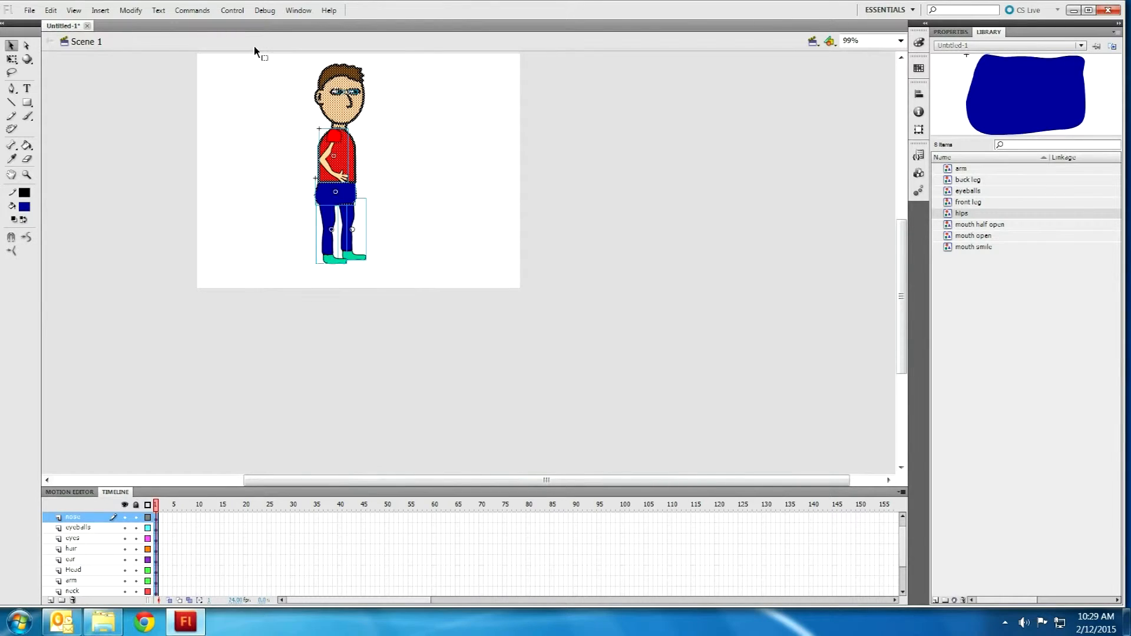
# Step: Make an 'entire body' symbol, then undo that conversion
pyautogui.press('F8')
pyautogui.write('entire body')
pyautogui.press('Return')
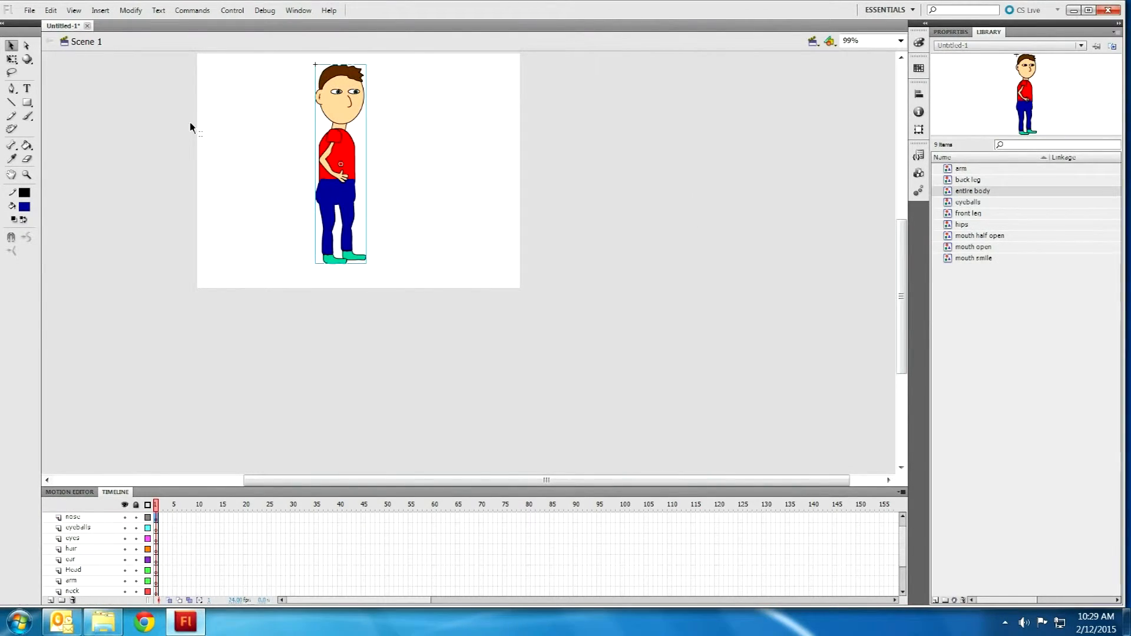
pyautogui.click(206, 128)
pyautogui.click(330, 175)
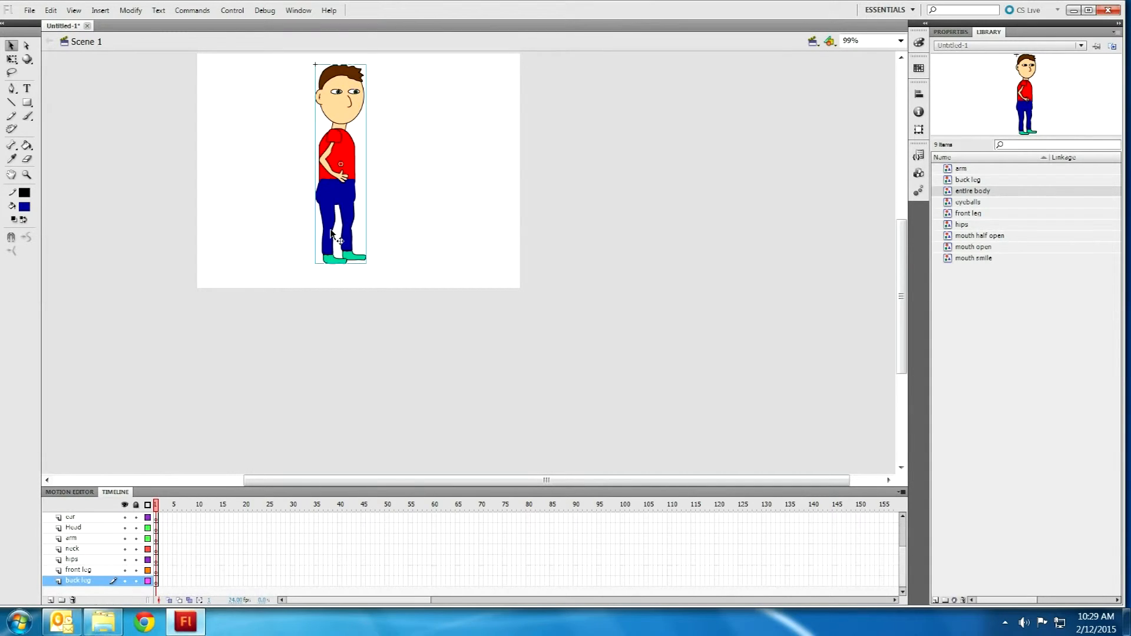
pyautogui.hotkey('ctrl', 'z')
pyautogui.click(390, 189)
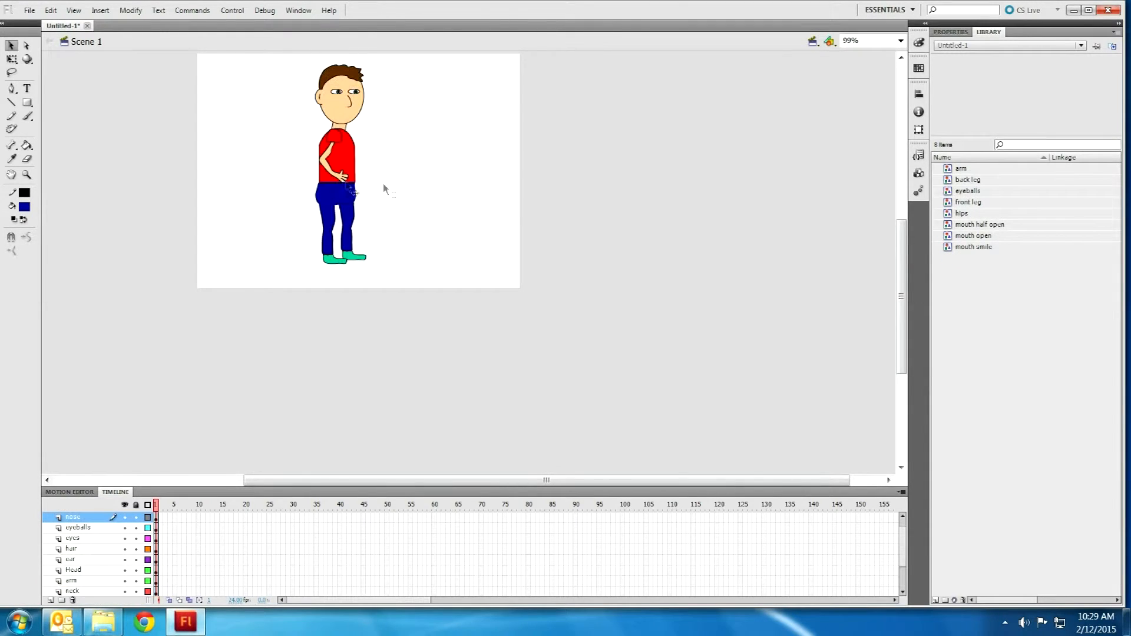
# Step: Convert the red shirt shape into a 'shirt' symbol
pyautogui.click(328, 179)
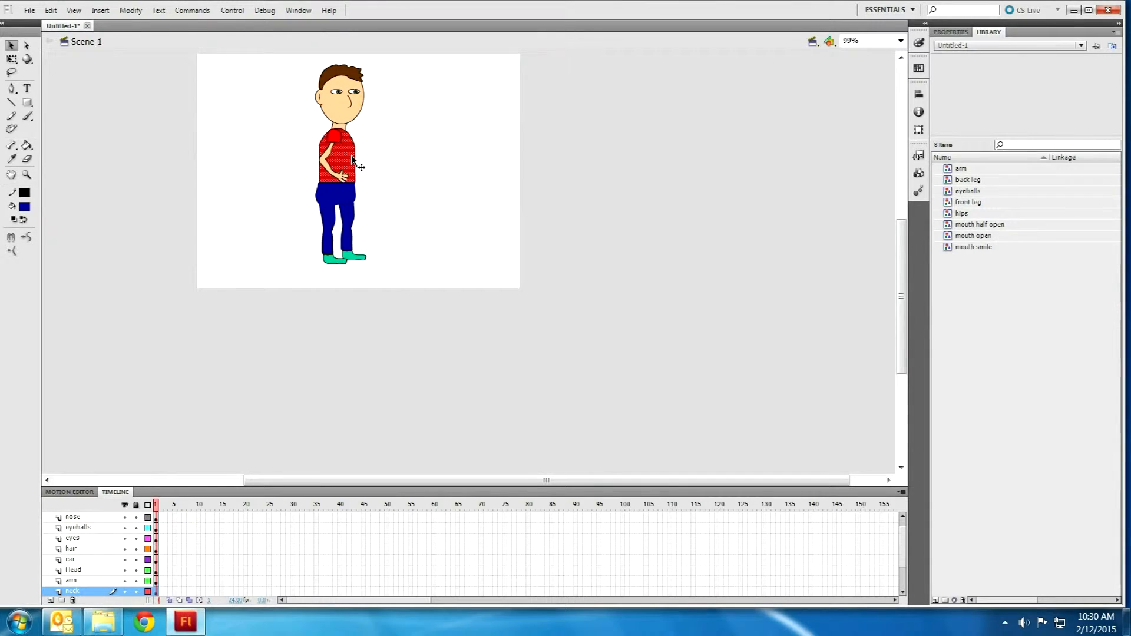
pyautogui.press('F8')
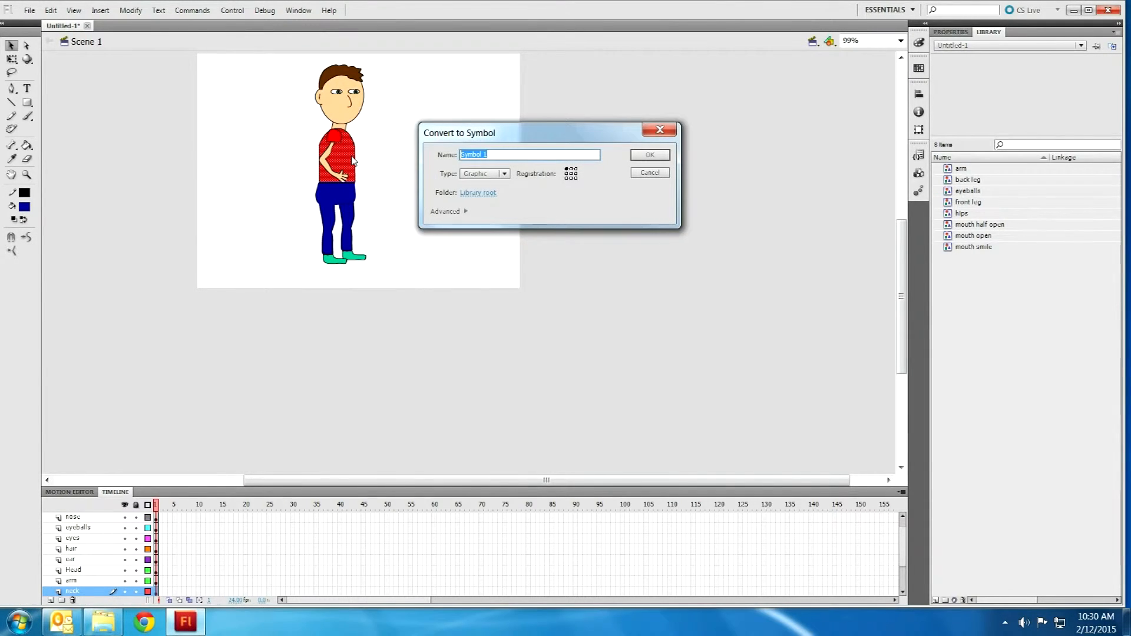
pyautogui.write('shirt')
pyautogui.press('Return')
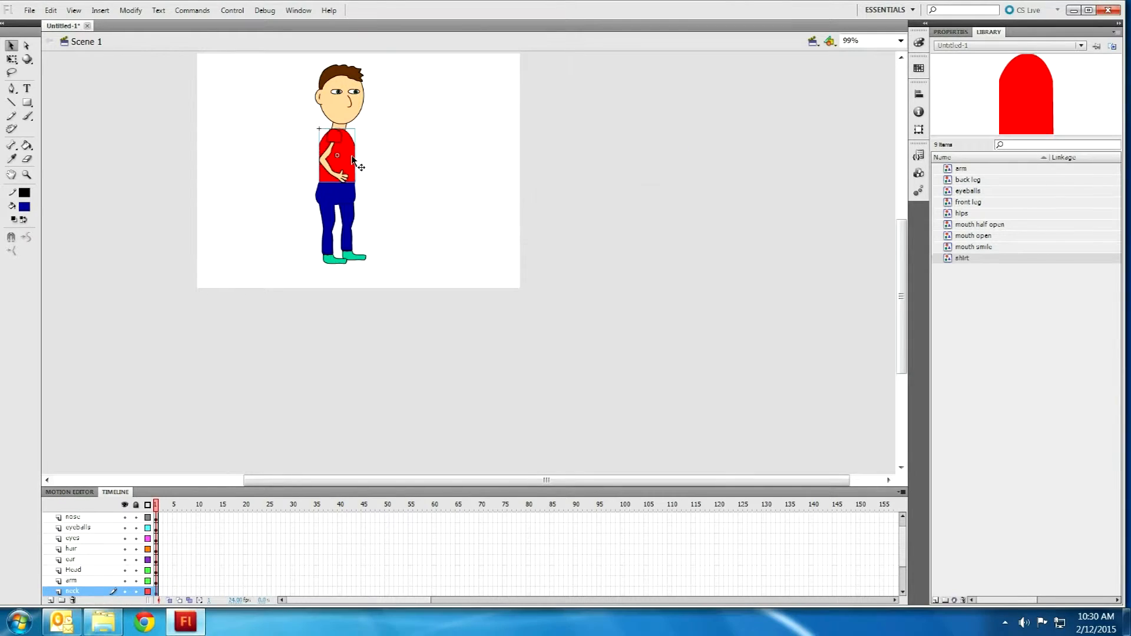
pyautogui.click(420, 251)
# Step: Select everything on the stage and combine it into an 'entire body' symbol
pyautogui.hotkey('ctrl', 'a')
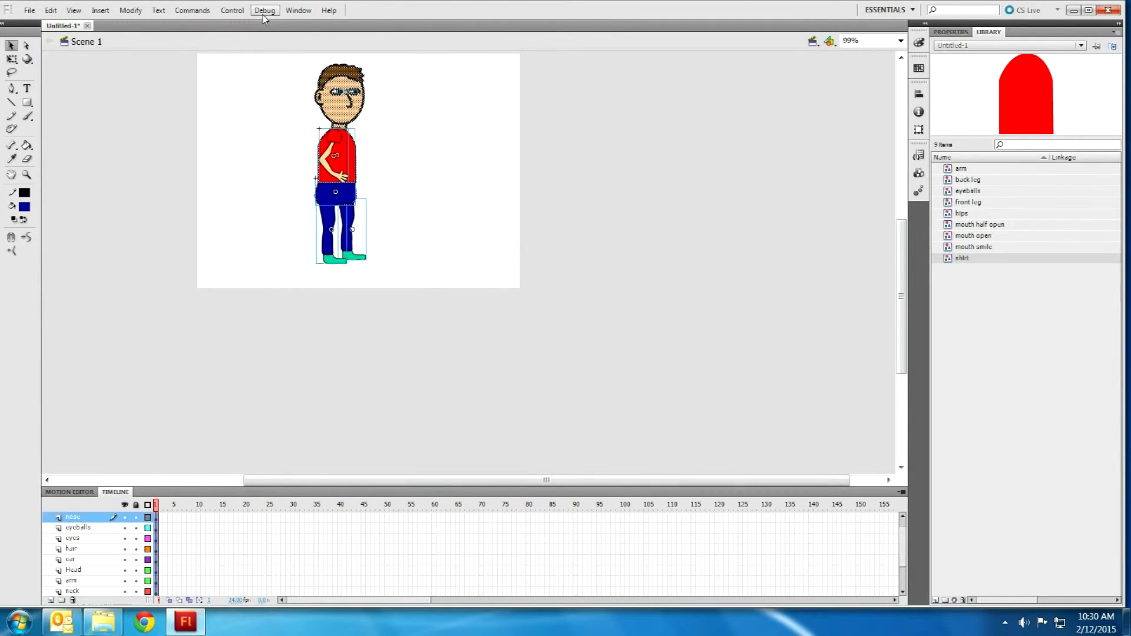
pyautogui.press('F8')
pyautogui.write('entire body')
pyautogui.press('Return')
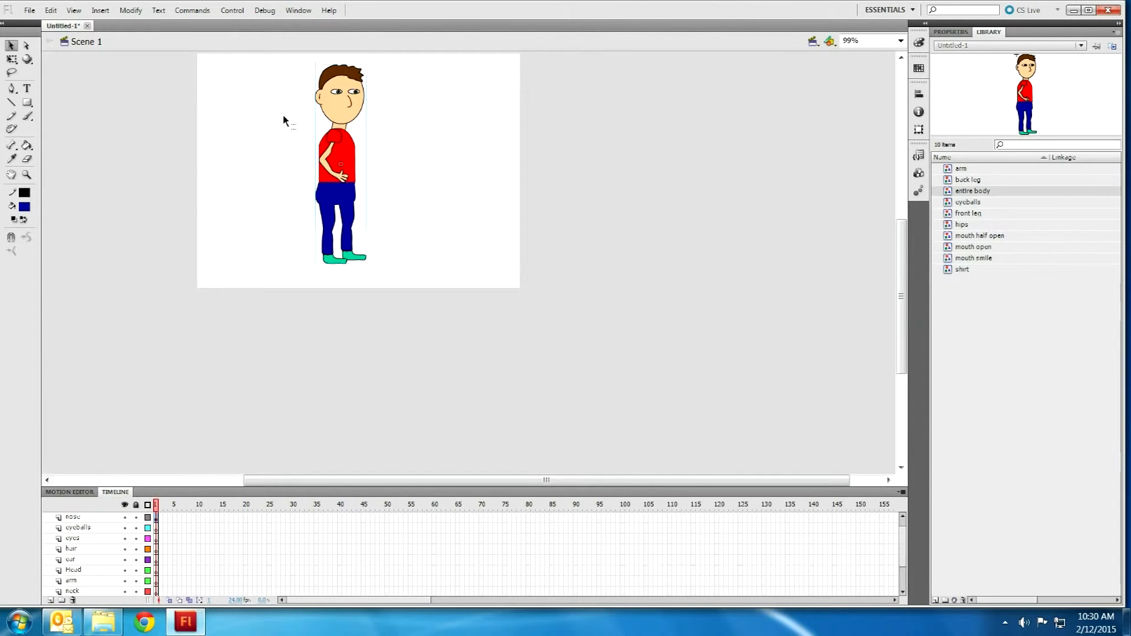
# Step: Zoom in to 155% and move the whole character toward the stage's left edge
pyautogui.scroll(3, 306, 168)
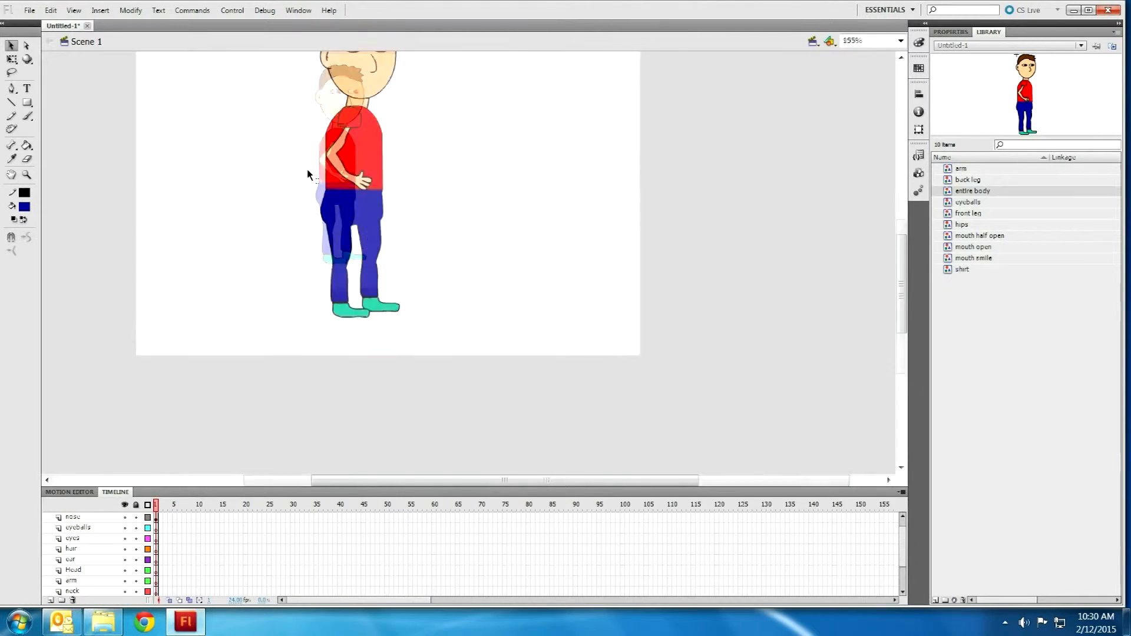
pyautogui.scroll(3, 274, 179)
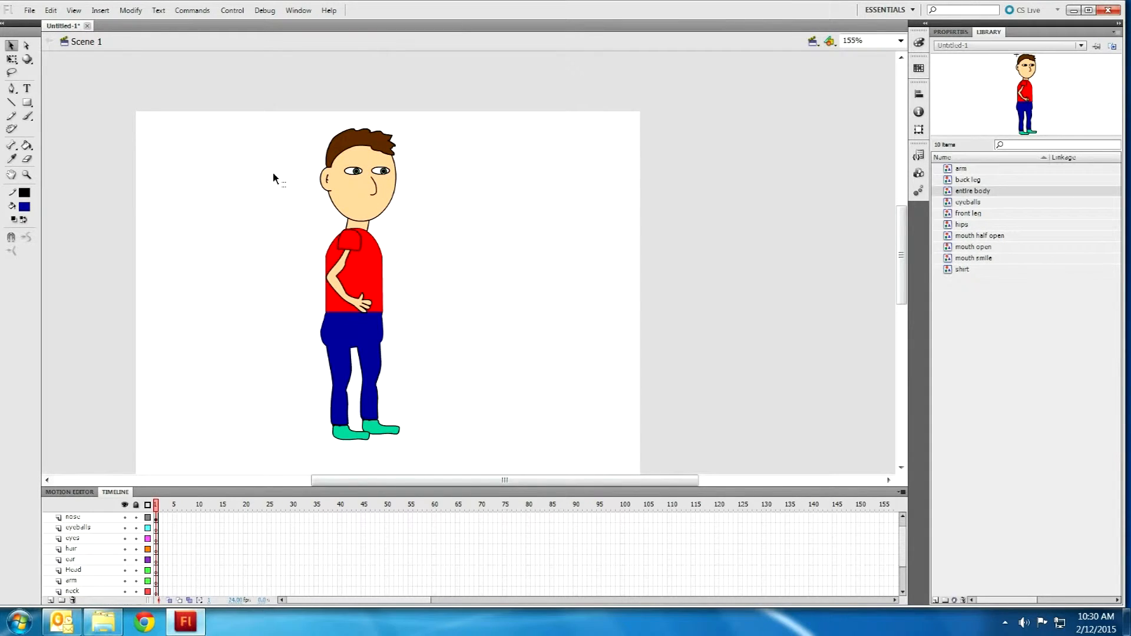
pyautogui.moveTo(346, 486); pyautogui.dragTo(323, 483)
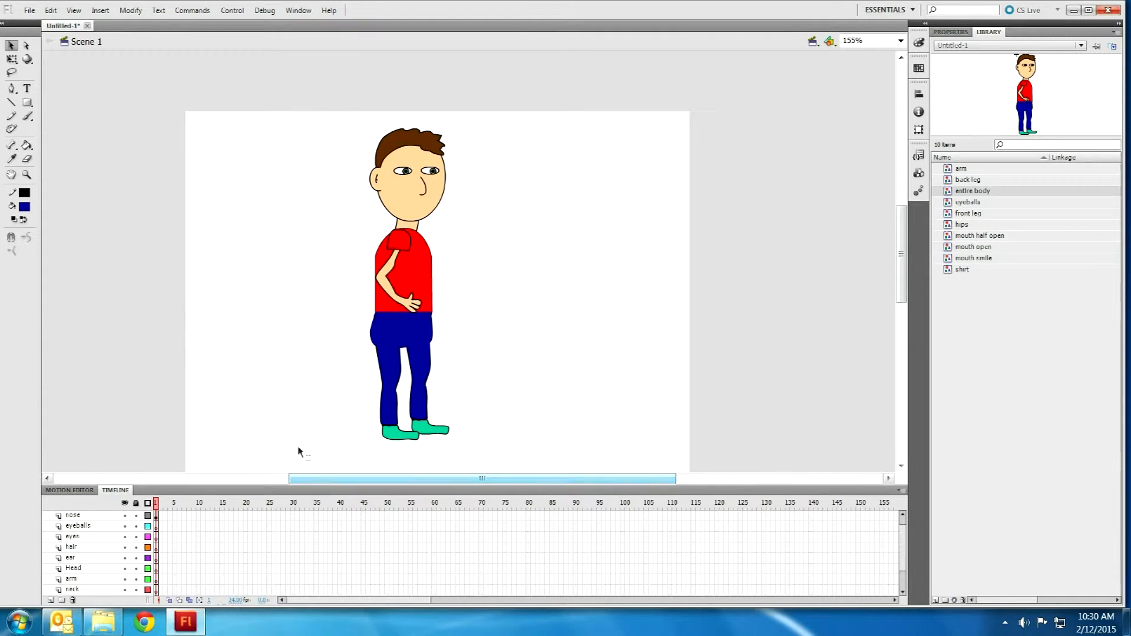
pyautogui.moveTo(244, 96); pyautogui.dragTo(491, 472)
pyautogui.moveTo(404, 243); pyautogui.dragTo(257, 260)
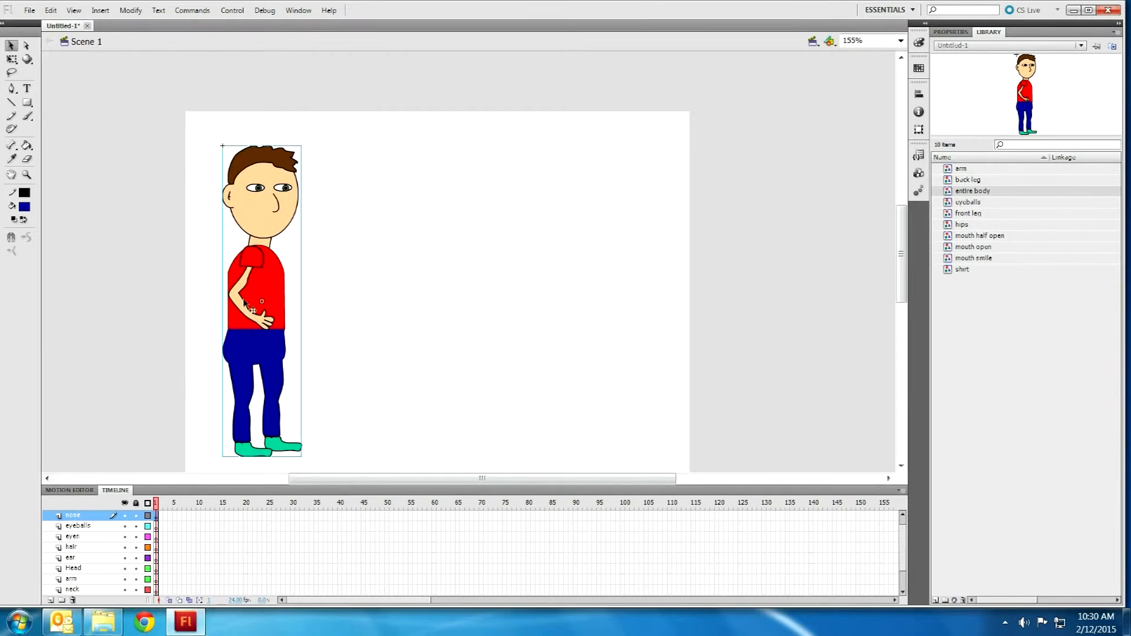
# Step: Toggle the nose layer's visibility to check its contents, then select the layers down to back leg
pyautogui.click(126, 515)
pyautogui.click(126, 516)
pyautogui.click(126, 516)
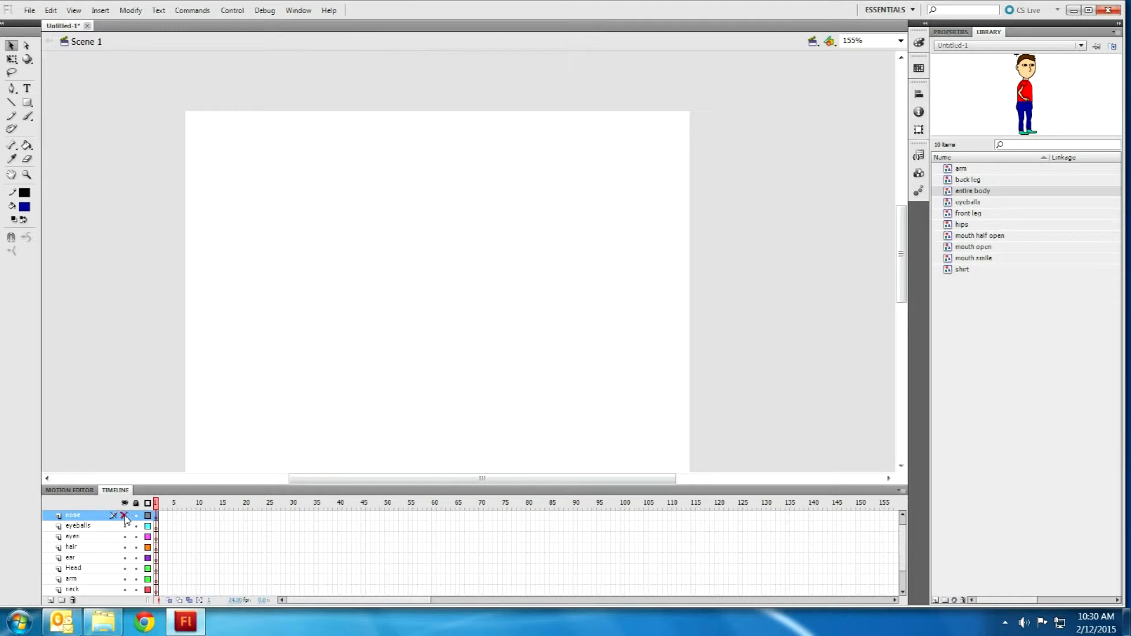
pyautogui.click(126, 516)
pyautogui.click(117, 530)
pyautogui.scroll(-2, 116, 536)
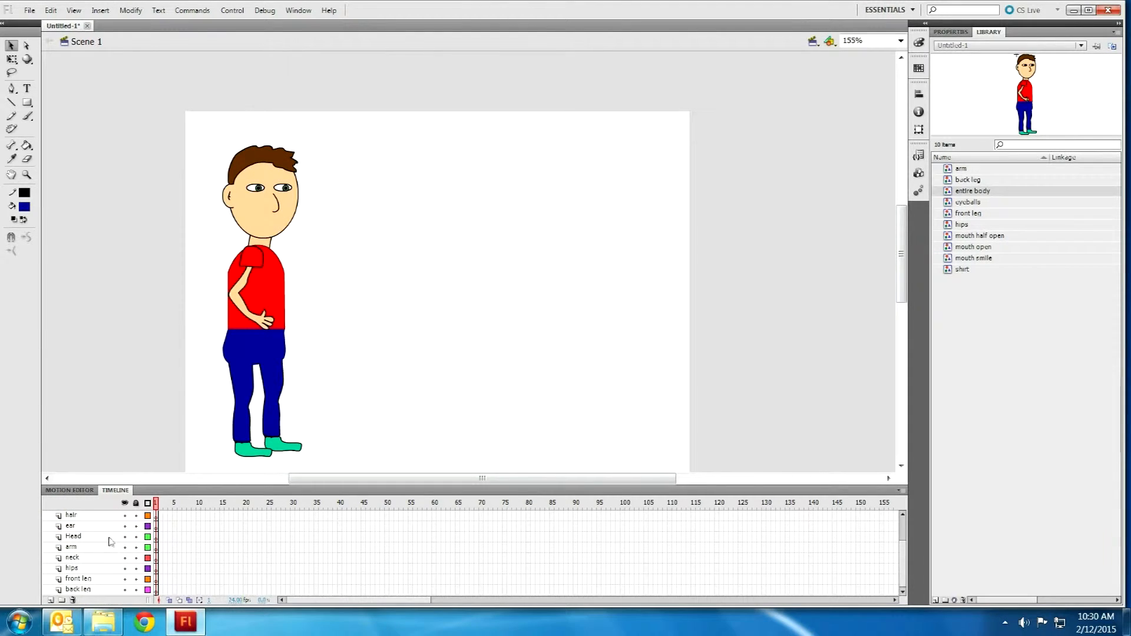
pyautogui.keyDown('shift'); pyautogui.click(88, 589); pyautogui.keyUp('shift')
pyautogui.scroll(3, 96, 560)
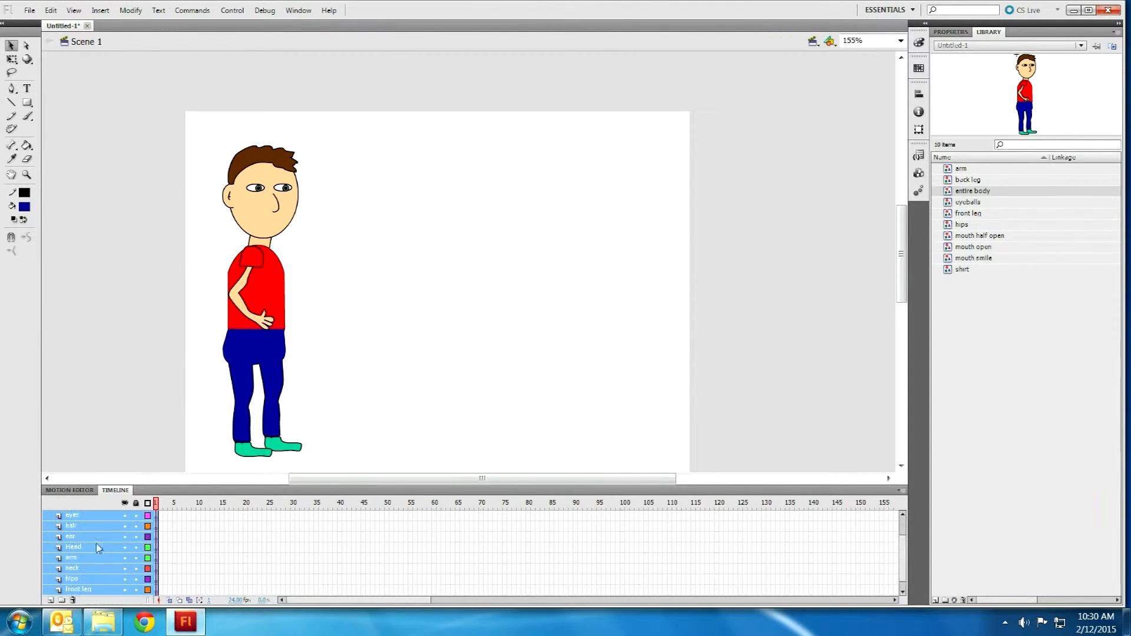
pyautogui.rightClick(104, 545)
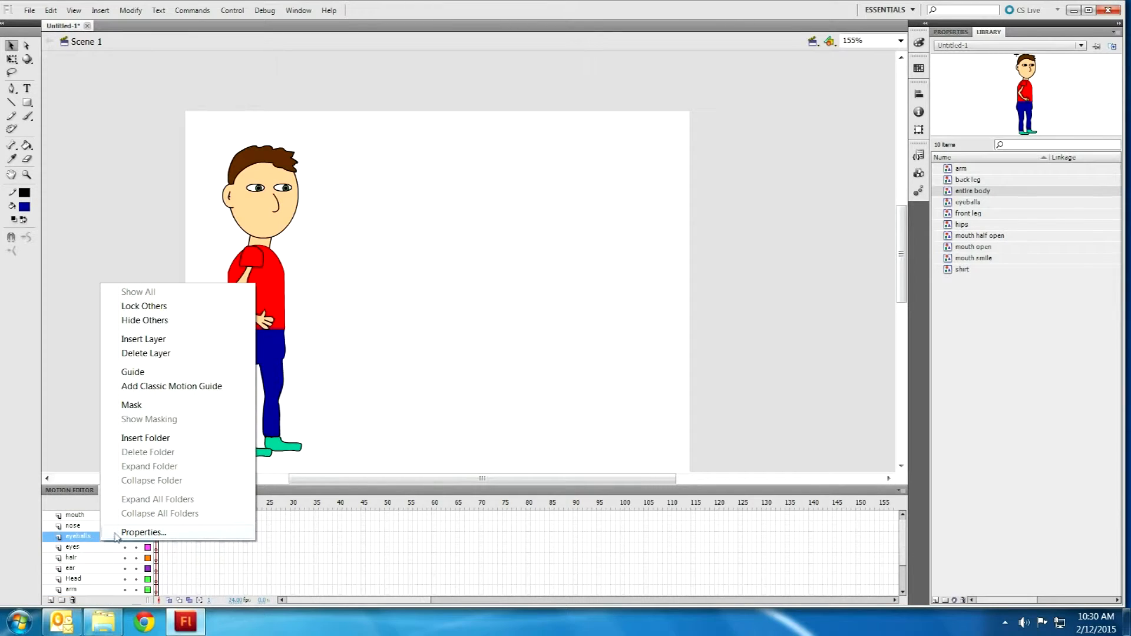
pyautogui.click(118, 527)
# Step: Check the nose and mouth layers, then select the eyeballs through back leg layers
pyautogui.click(125, 526)
pyautogui.click(125, 526)
pyautogui.click(125, 516)
pyautogui.click(125, 516)
pyautogui.click(115, 538)
pyautogui.scroll(-3, 114, 541)
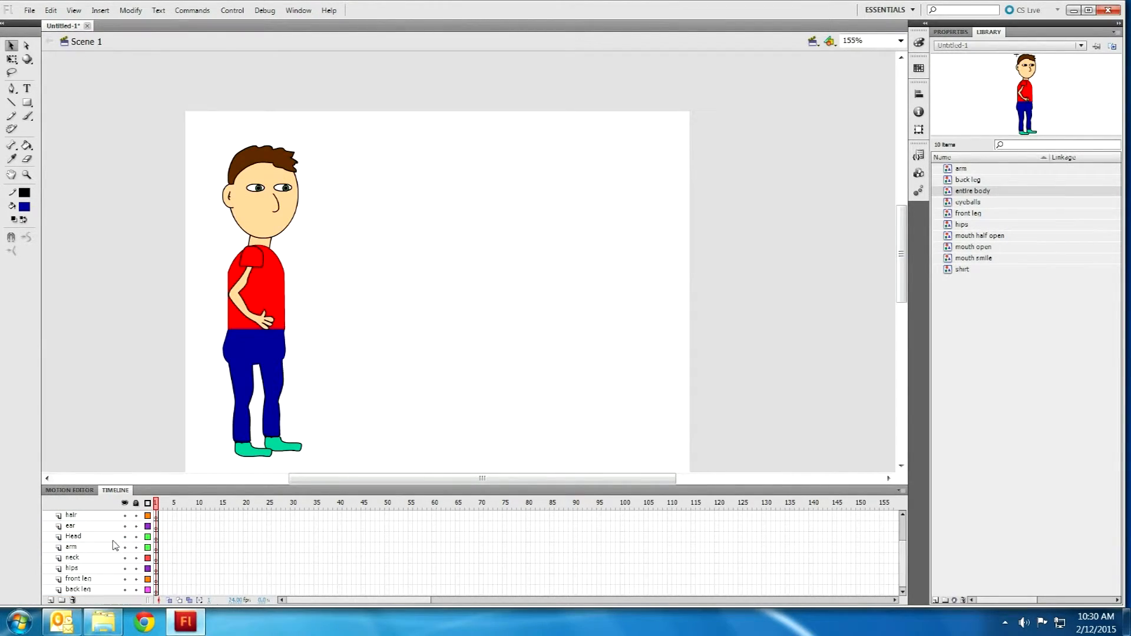
pyautogui.keyDown('shift'); pyautogui.click(114, 590); pyautogui.keyUp('shift')
pyautogui.rightClick(115, 590)
pyautogui.click(109, 579)
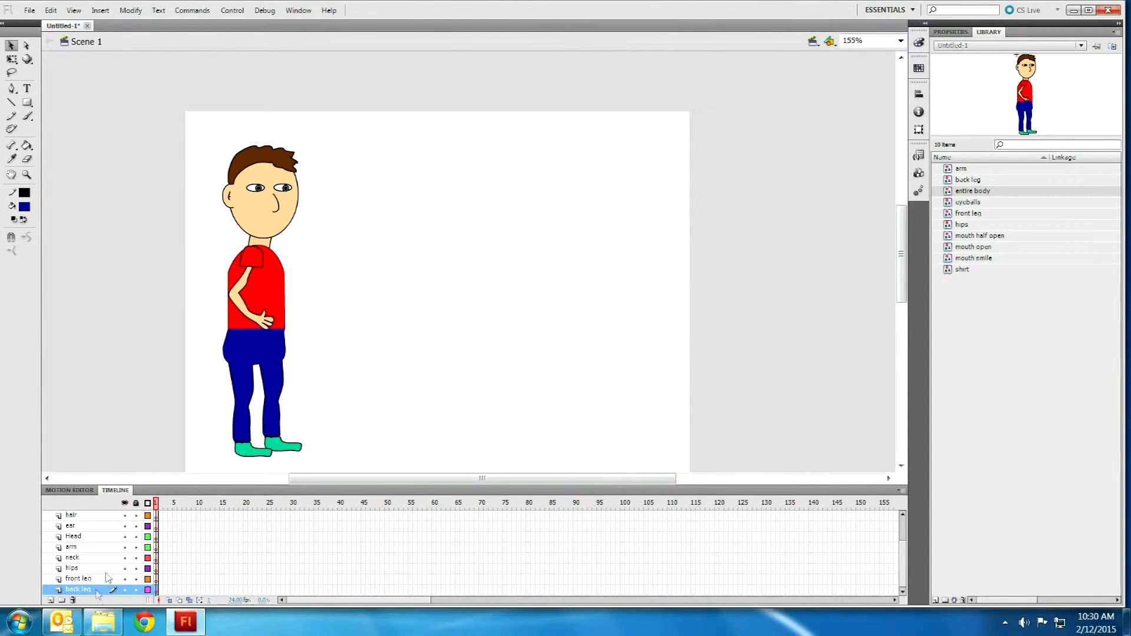
# Step: Delete the eyeballs-to-back-leg layers and the mouth layer, leaving only the nose layer
pyautogui.scroll(3, 108, 548)
pyautogui.keyDown('shift'); pyautogui.click(99, 539); pyautogui.keyUp('shift')
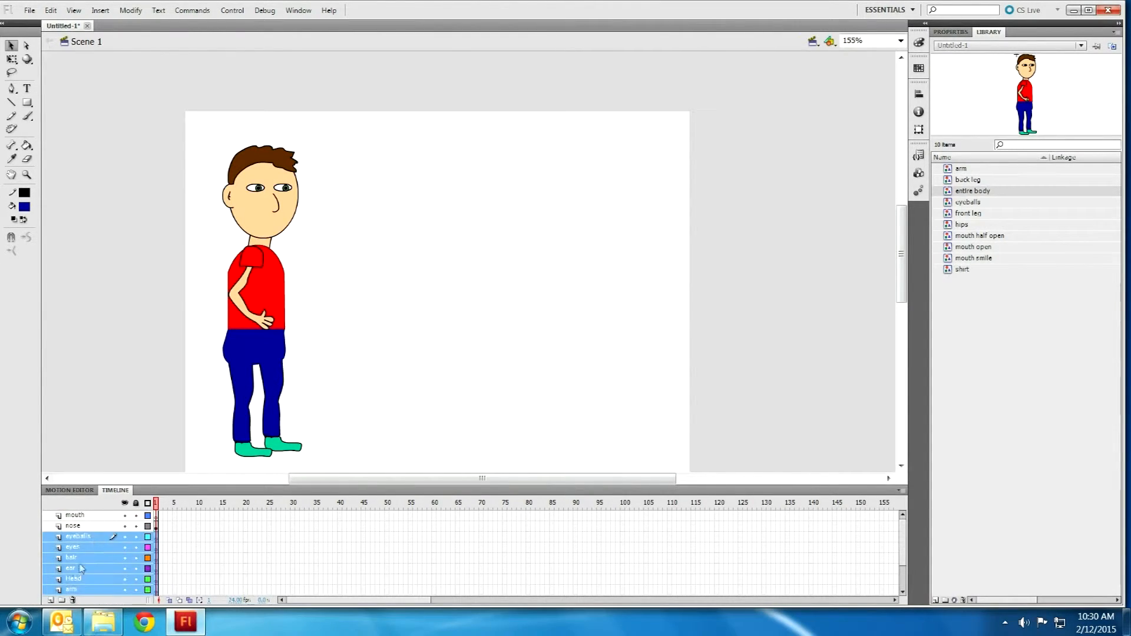
pyautogui.click(73, 599)
pyautogui.click(133, 516)
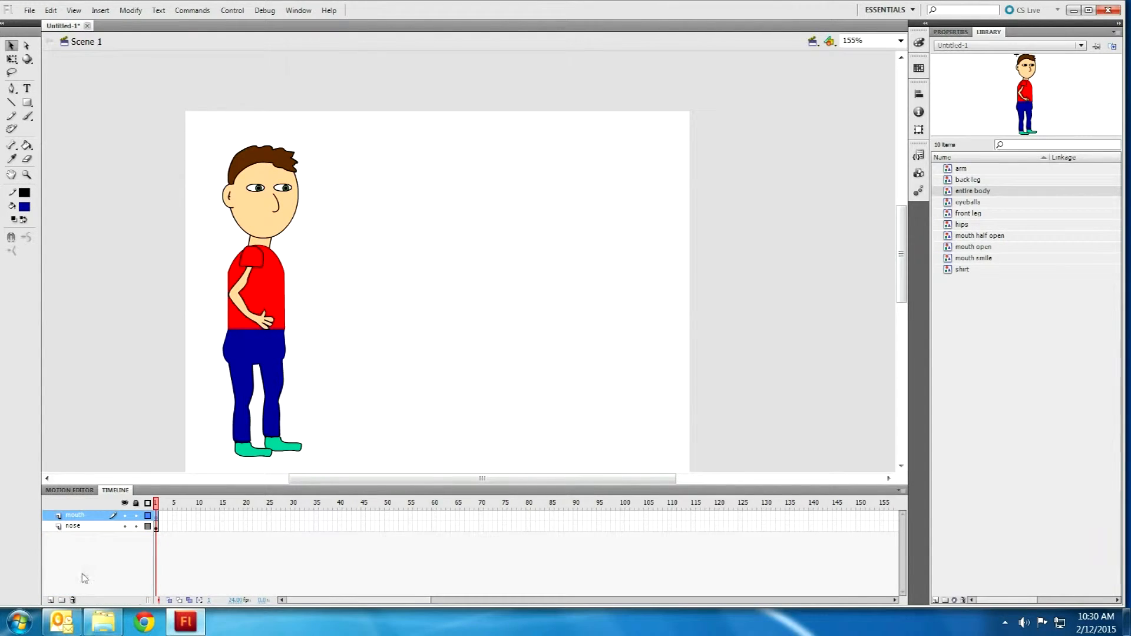
pyautogui.click(73, 600)
pyautogui.click(269, 275)
# Step: Double-click the character to enter the entire body symbol and clear the selection
pyautogui.doubleClick(270, 281)
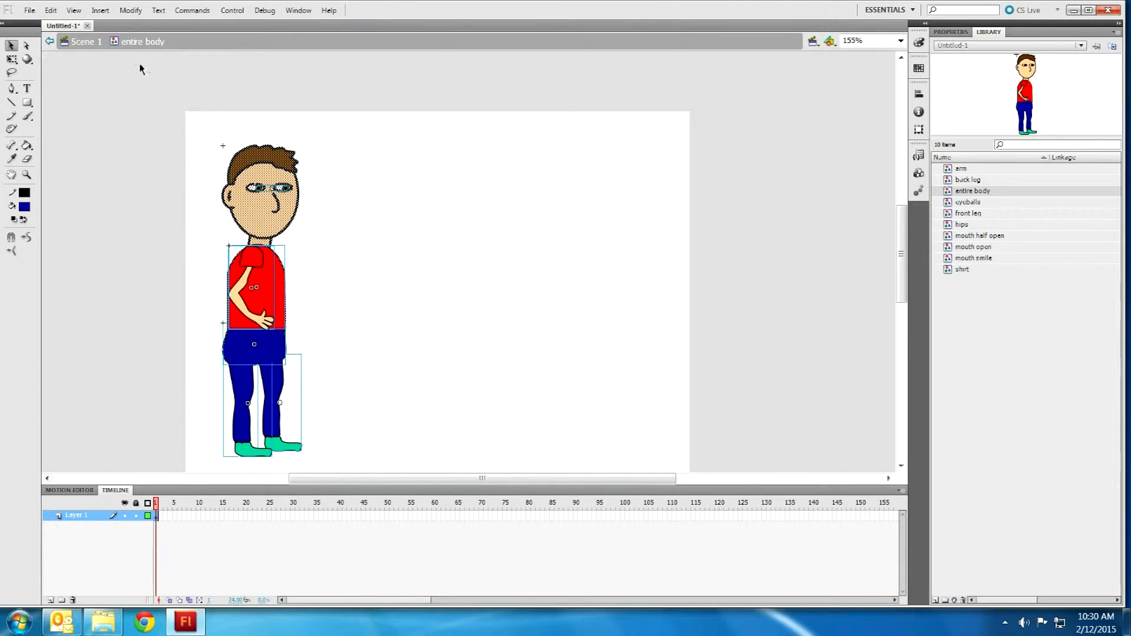
pyautogui.click(161, 129)
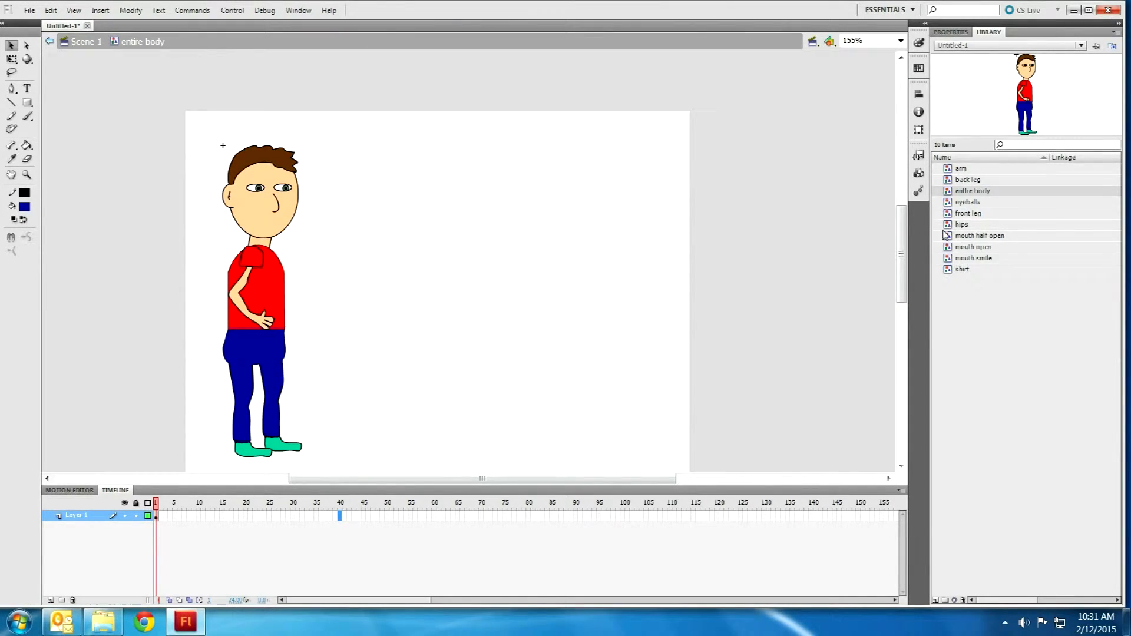
# Step: Place the smiling mouth on the face, then swap in the half-open mouth on a keyframe at frame 10
pyautogui.click(972, 250)
pyautogui.click(973, 258)
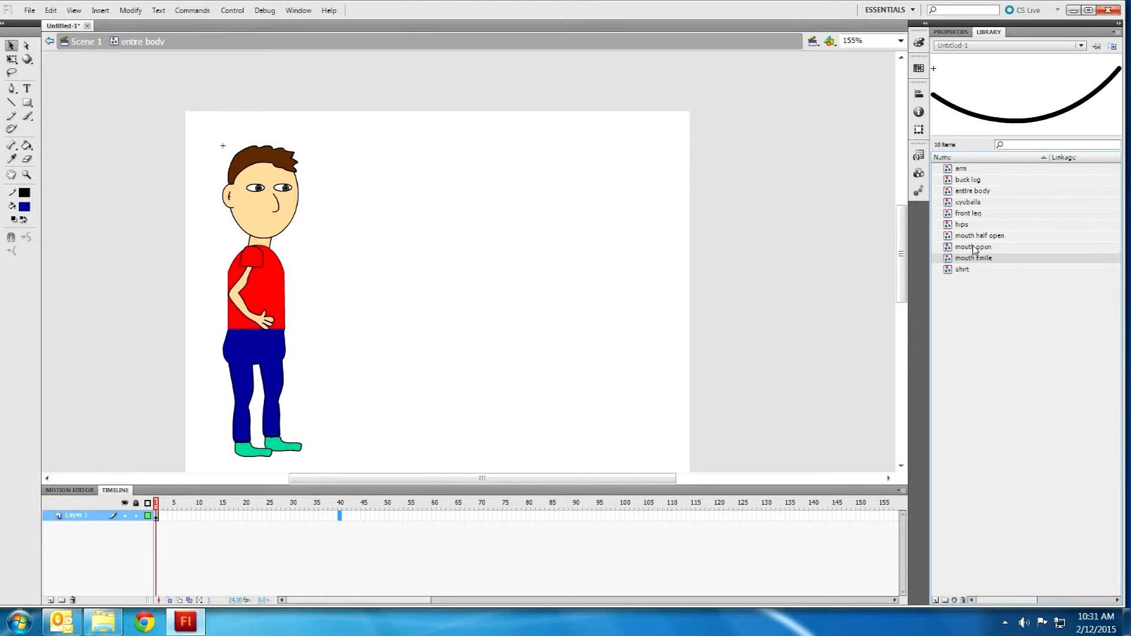
pyautogui.moveTo(870, 287); pyautogui.dragTo(265, 230)
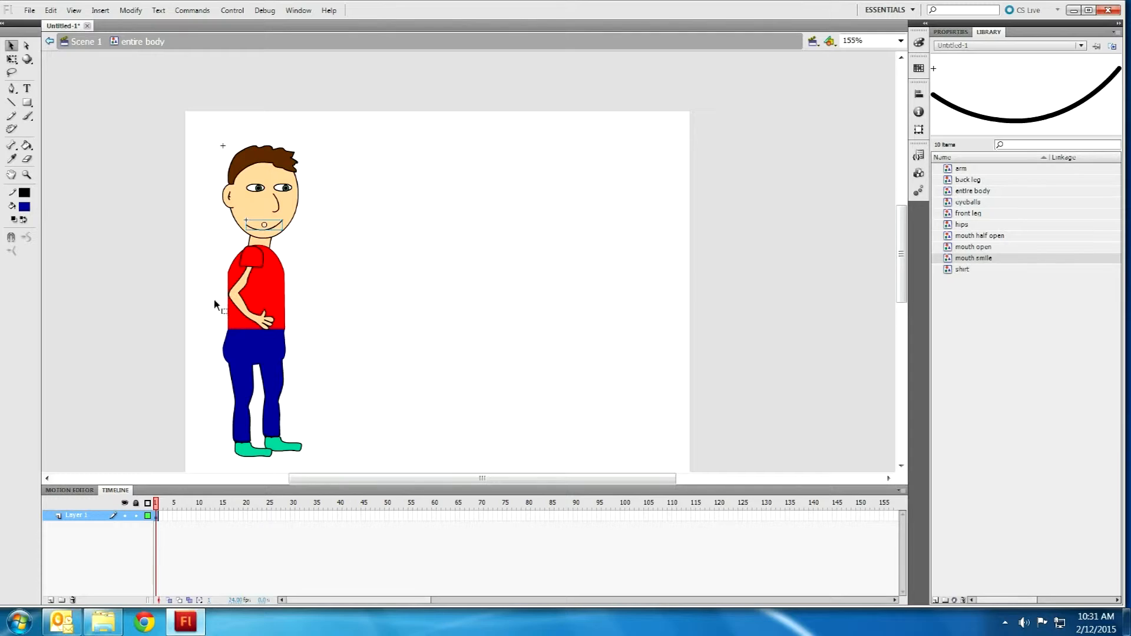
pyautogui.rightClick(196, 518)
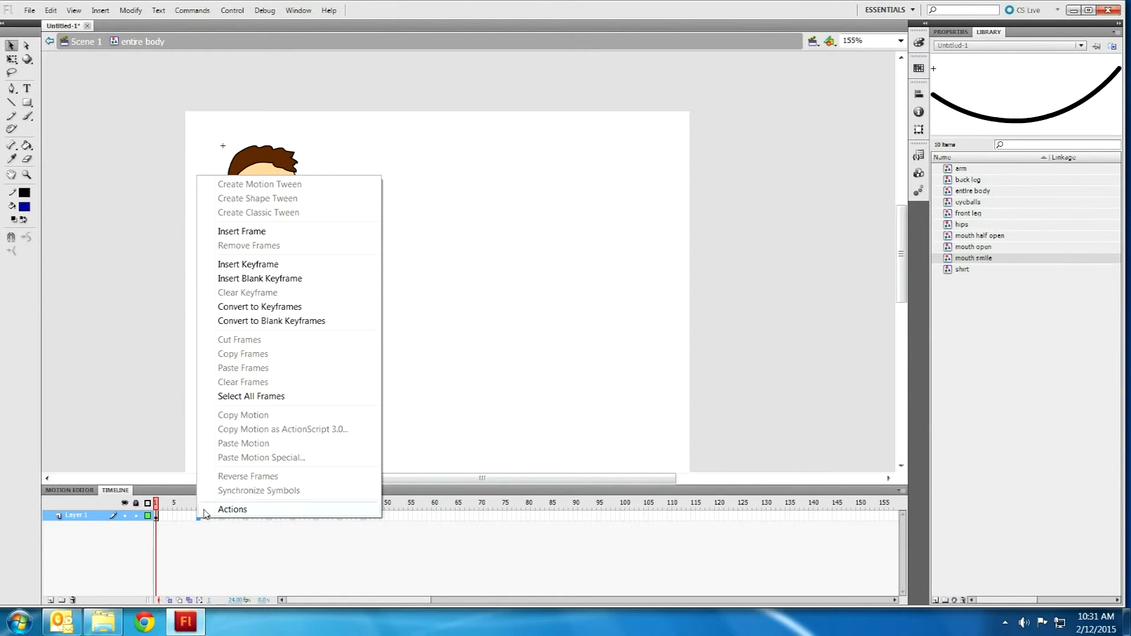
pyautogui.click(228, 269)
pyautogui.click(326, 228)
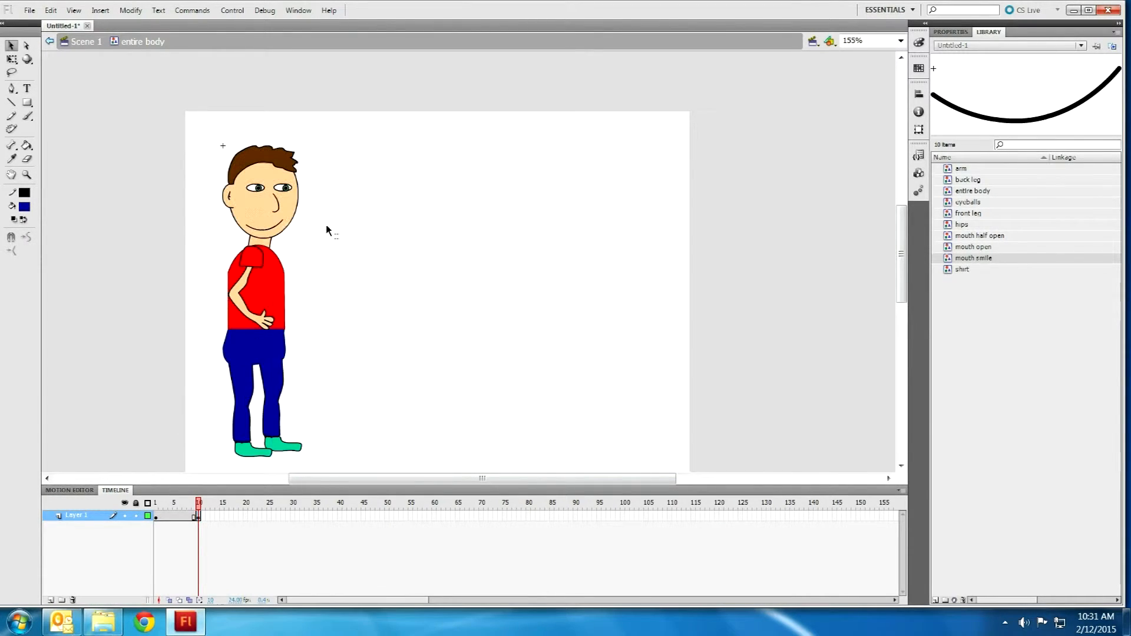
pyautogui.press('Delete')
pyautogui.moveTo(990, 235); pyautogui.dragTo(265, 229)
pyautogui.click(335, 259)
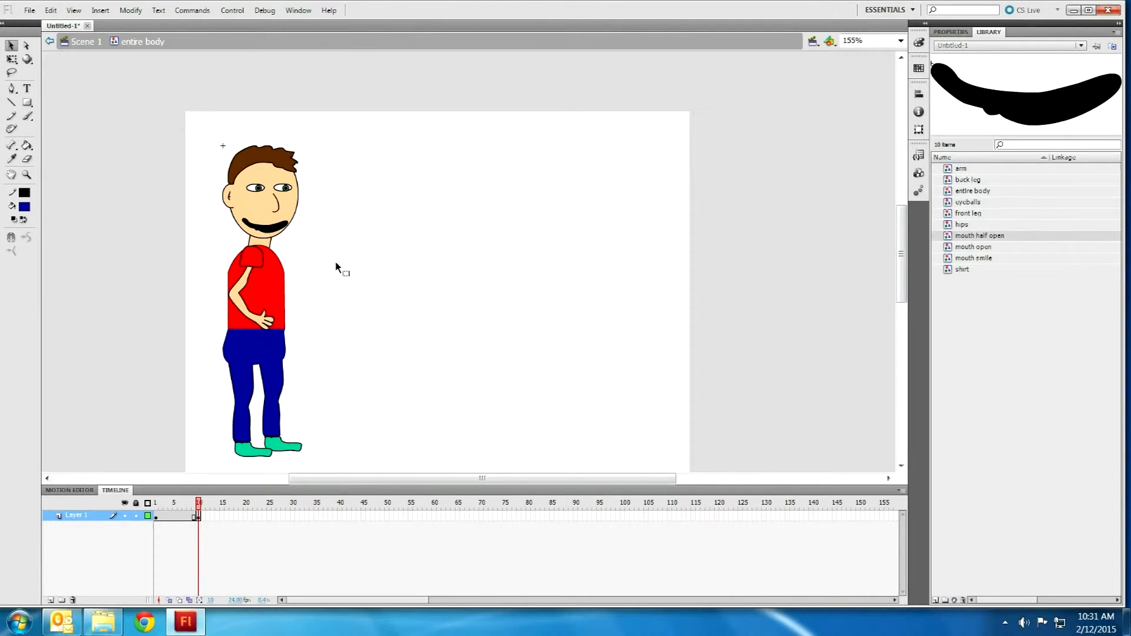
pyautogui.click(282, 227)
# Step: Add a keyframe at frame 20 and replace the half-open mouth with the open mouth
pyautogui.rightClick(251, 518)
pyautogui.click(277, 214)
pyautogui.click(271, 224)
pyautogui.press('Delete')
pyautogui.click(998, 258)
pyautogui.click(995, 247)
pyautogui.moveTo(996, 247); pyautogui.dragTo(267, 231)
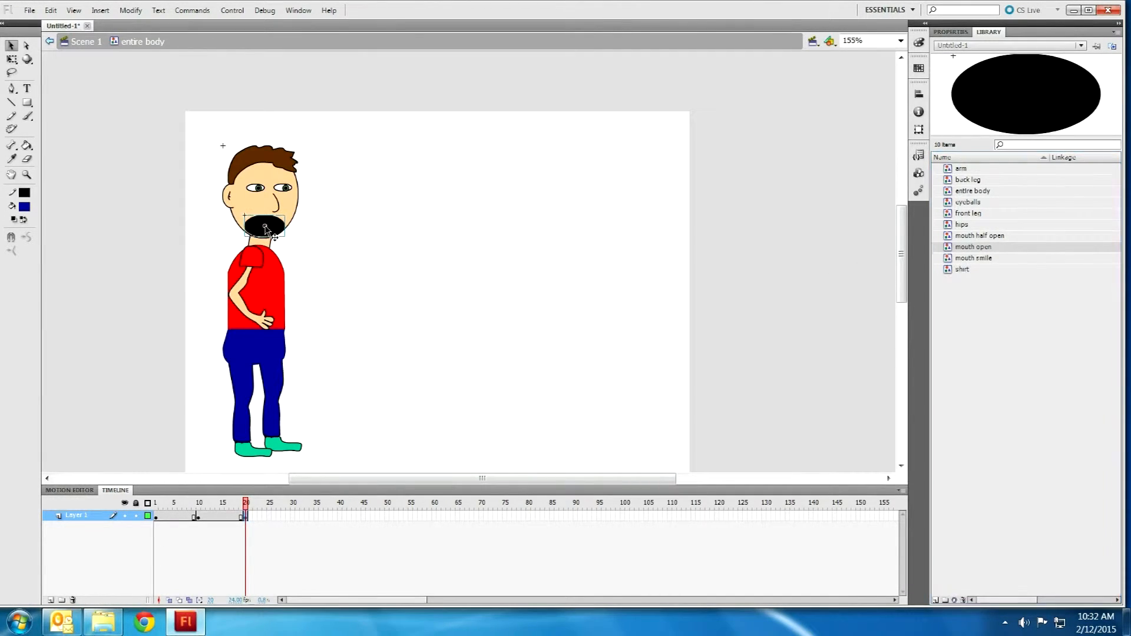
pyautogui.press('Up')
pyautogui.press('Up')
pyautogui.press('Up')
pyautogui.press('Up')
pyautogui.click(376, 257)
# Step: Add a keyframe at frame 30 and swap the open mouth back to the smile
pyautogui.rightClick(292, 517)
pyautogui.click(356, 266)
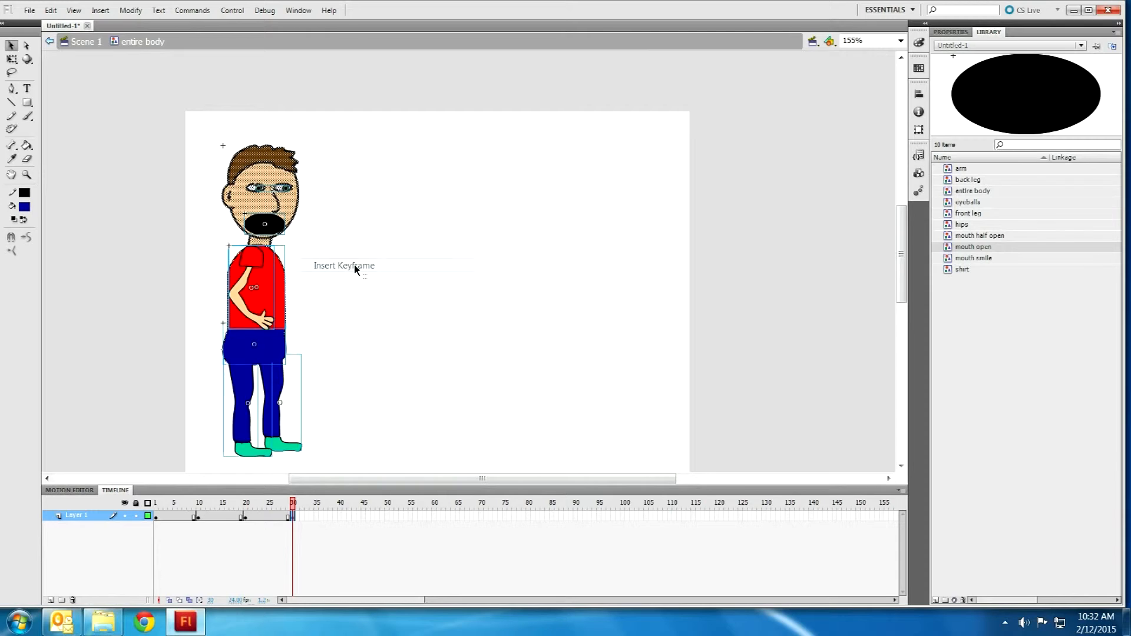
pyautogui.click(300, 320)
pyautogui.click(274, 226)
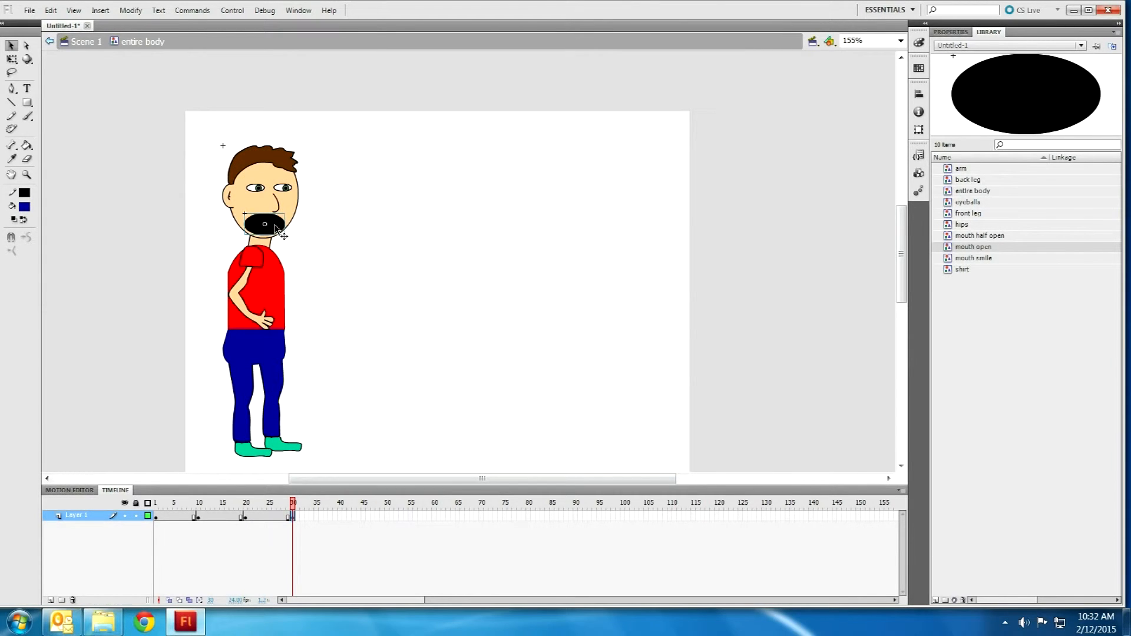
pyautogui.press('Delete')
pyautogui.moveTo(975, 263); pyautogui.dragTo(266, 229)
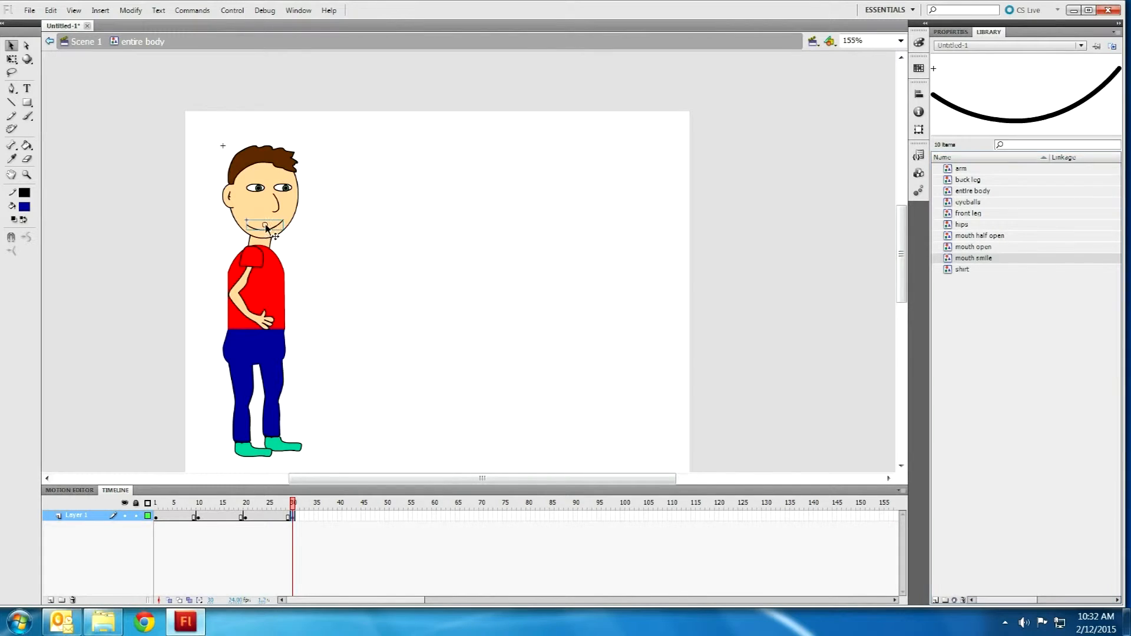
# Step: Extend the mouth animation to frame 40 and play it back
pyautogui.rightClick(340, 517)
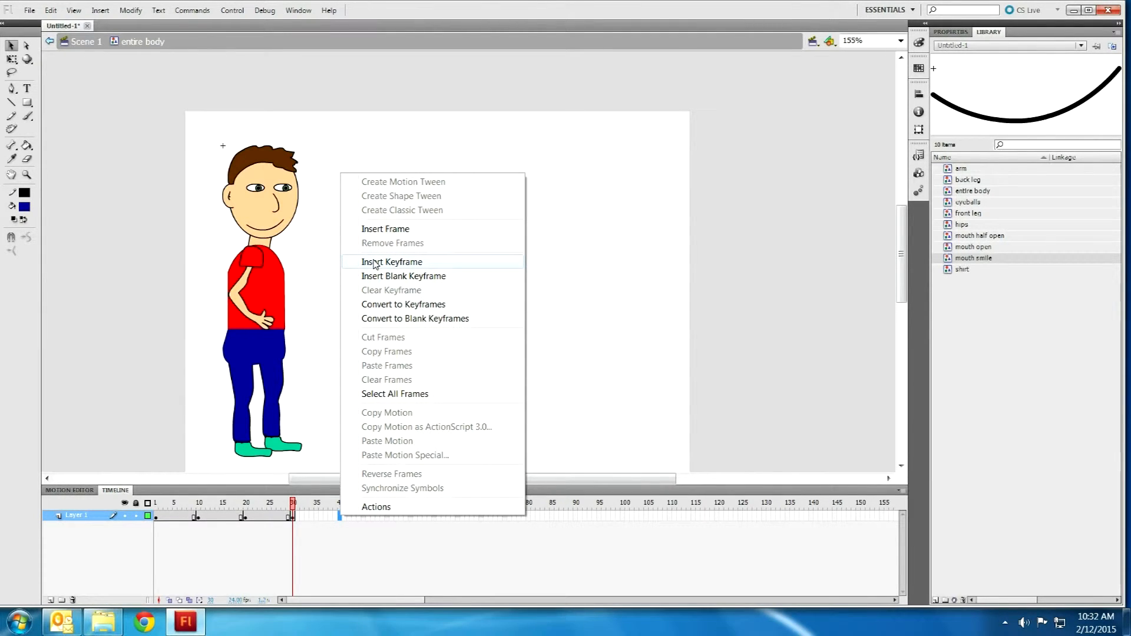
pyautogui.click(379, 229)
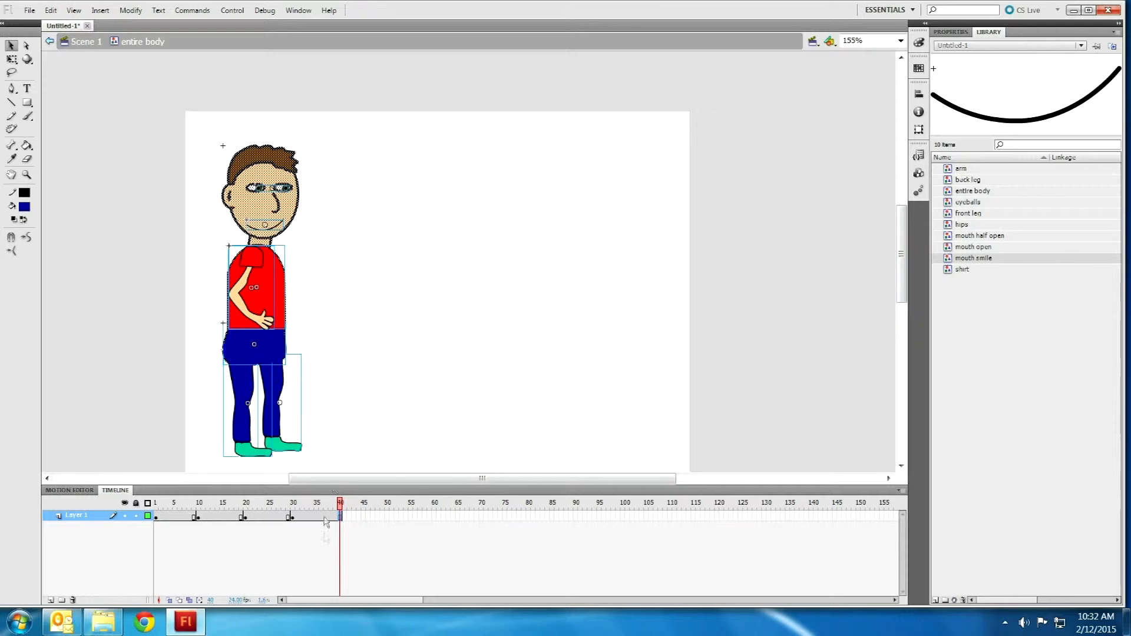
pyautogui.moveTo(174, 505)
pyautogui.mouseDown()
pyautogui.moveTo(321, 506)
pyautogui.moveTo(158, 491)
pyautogui.mouseUp()
pyautogui.press('Return')
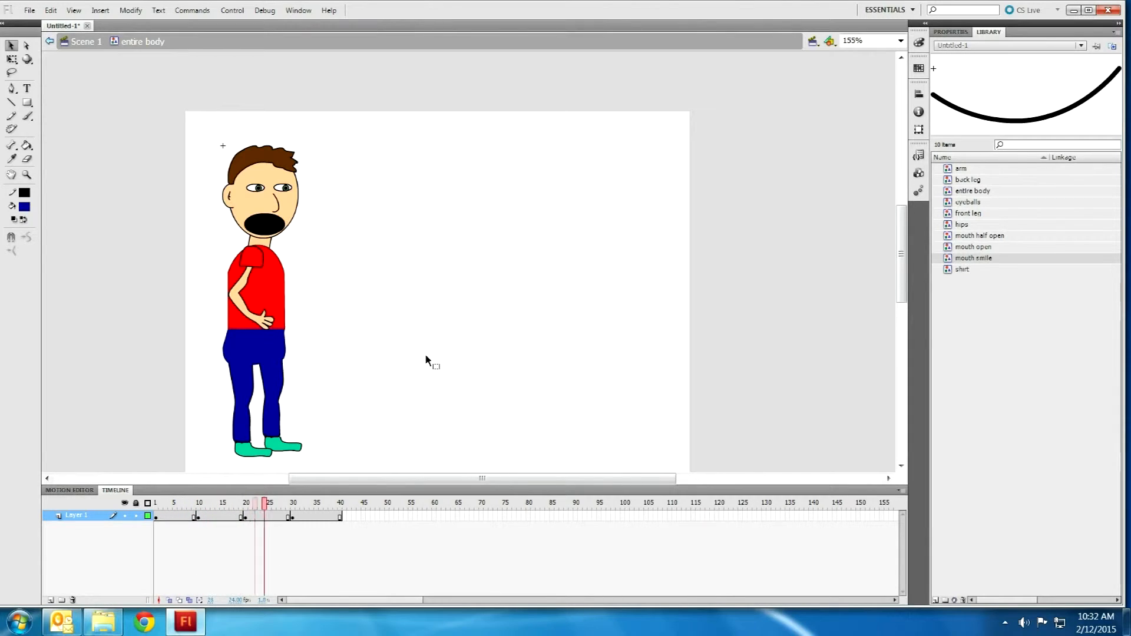
pyautogui.moveTo(336, 508); pyautogui.dragTo(147, 501)
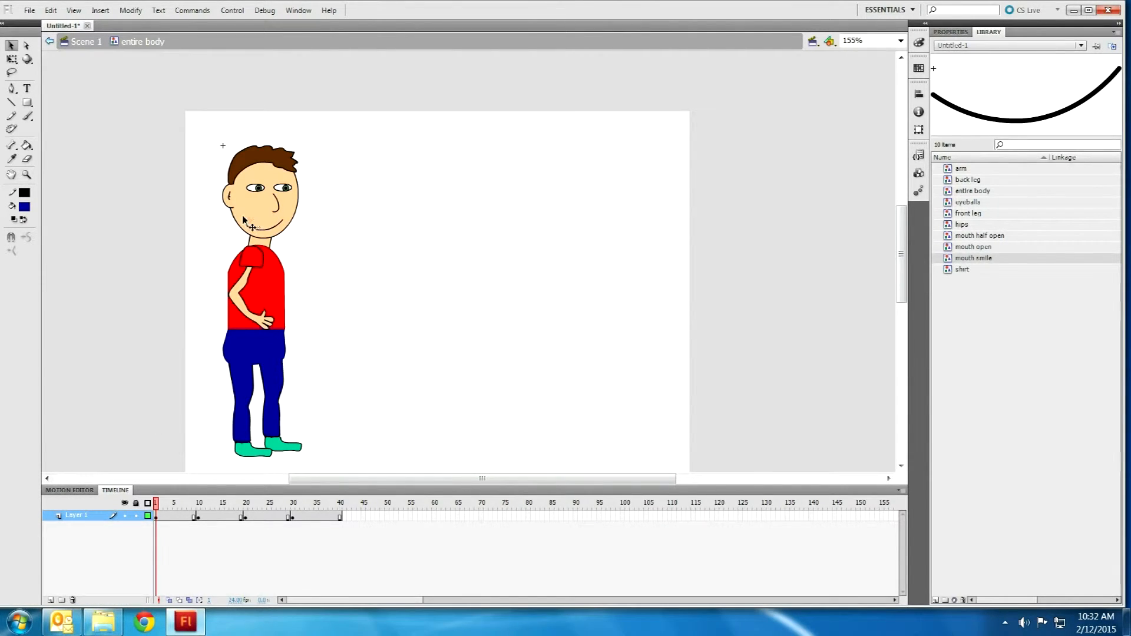
pyautogui.click(259, 190)
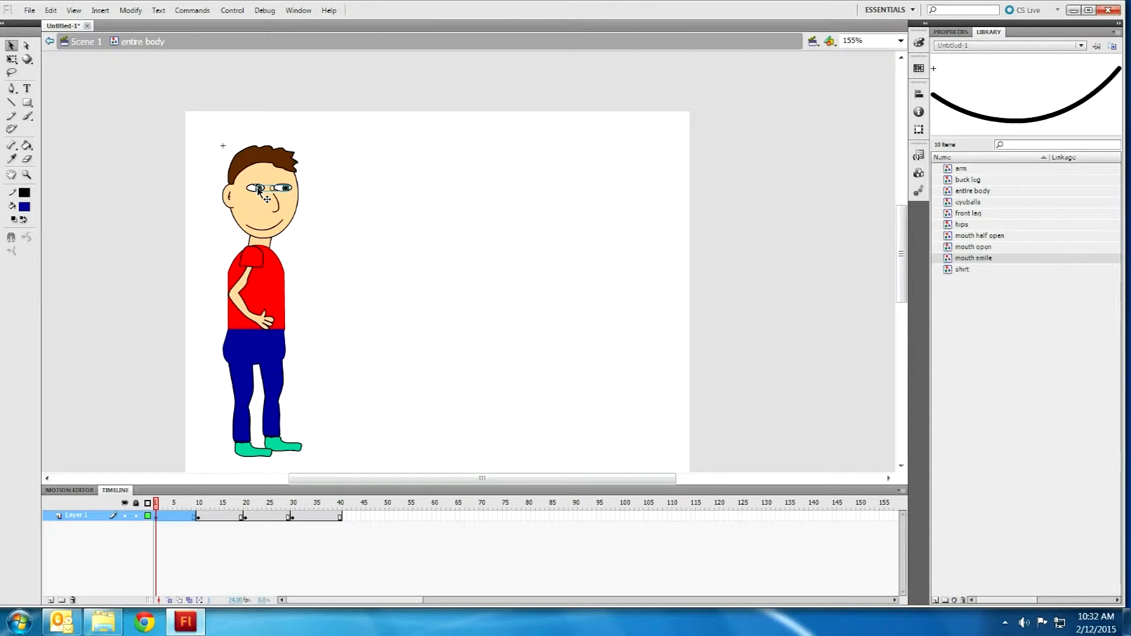
# Step: Inside the eyeballs symbol, create a motion tween and lengthen it to frame 40
pyautogui.doubleClick(259, 190)
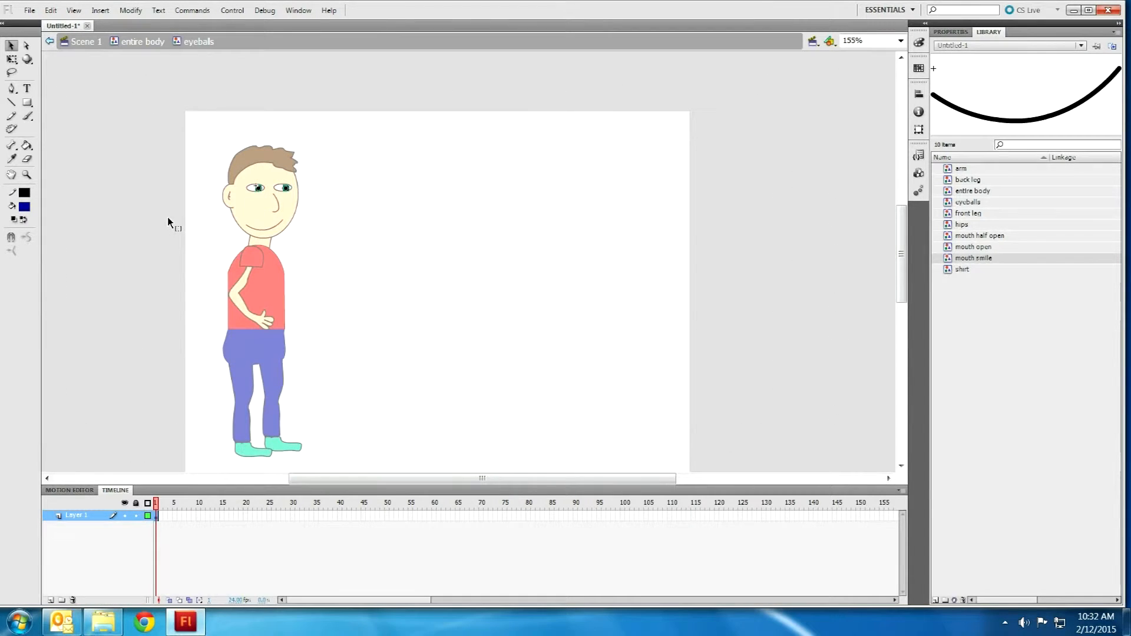
pyautogui.rightClick(157, 518)
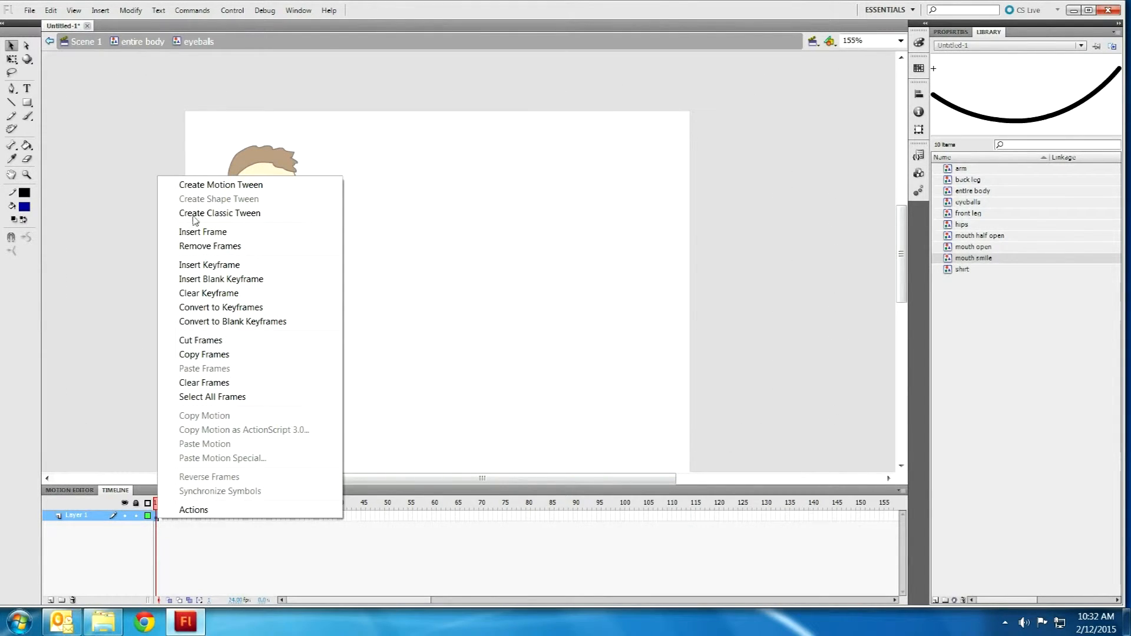
pyautogui.click(209, 186)
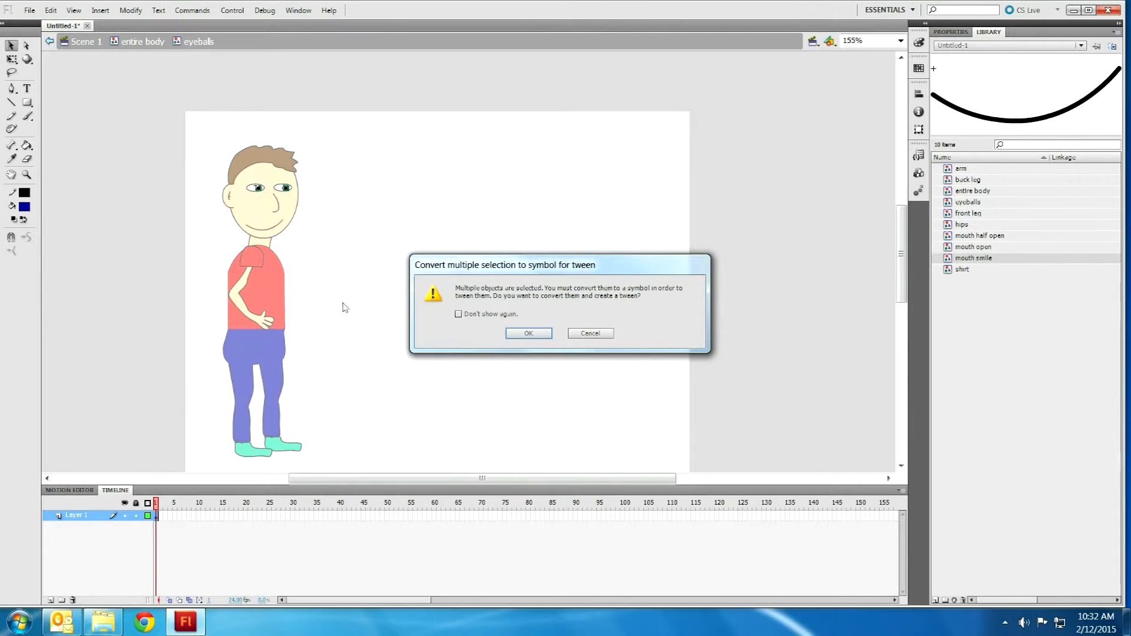
pyautogui.click(529, 334)
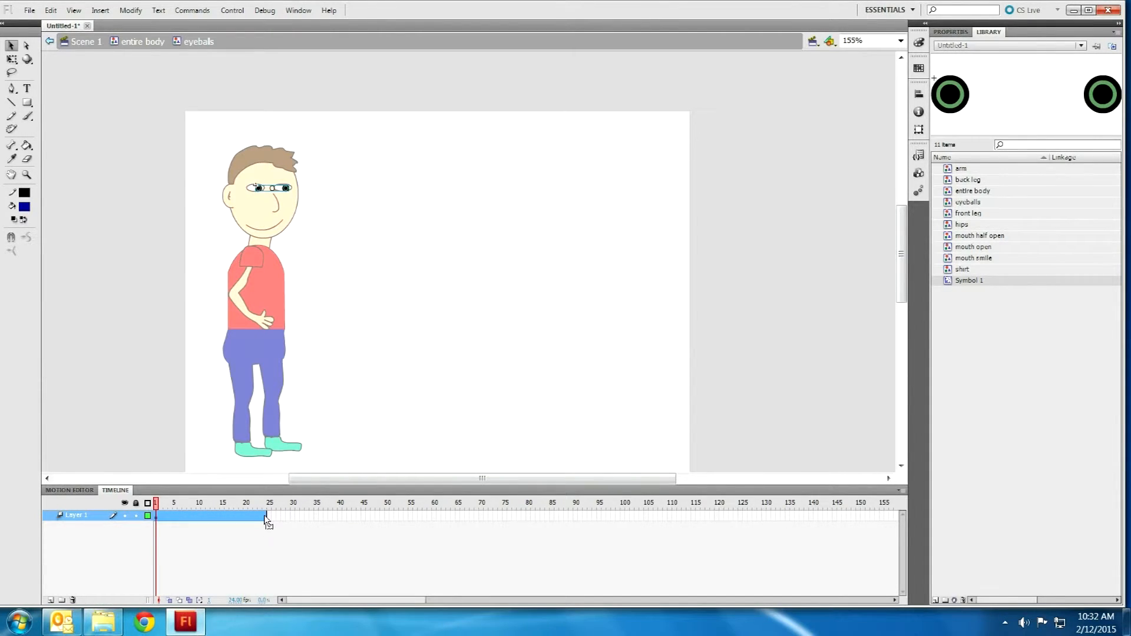
pyautogui.moveTo(264, 515); pyautogui.dragTo(341, 502)
pyautogui.click(340, 501)
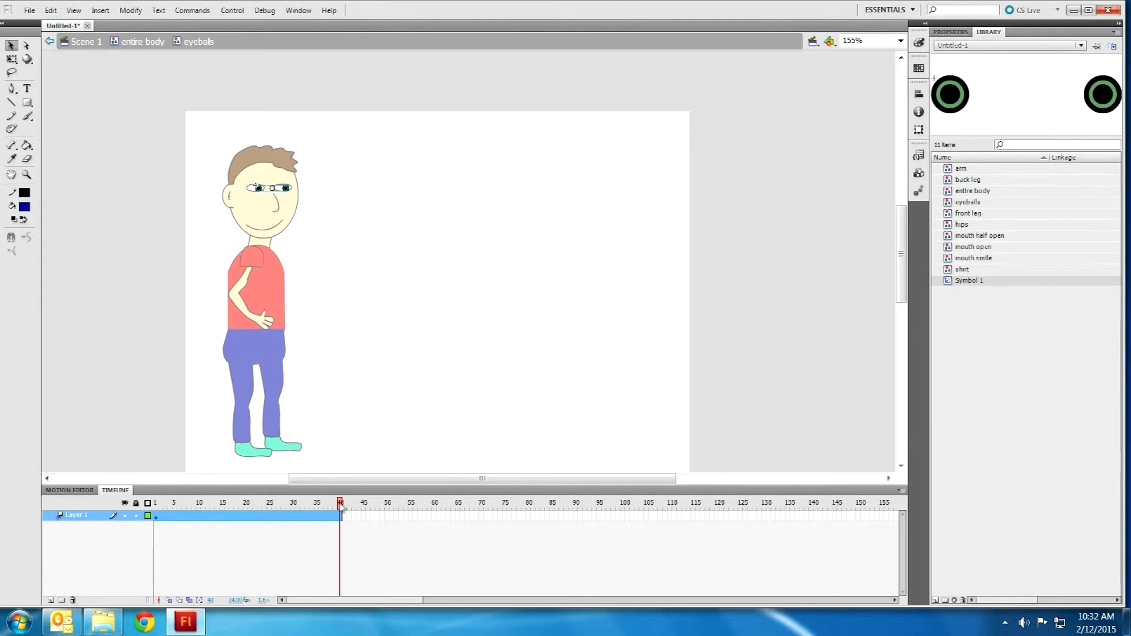
pyautogui.moveTo(342, 506); pyautogui.dragTo(245, 517)
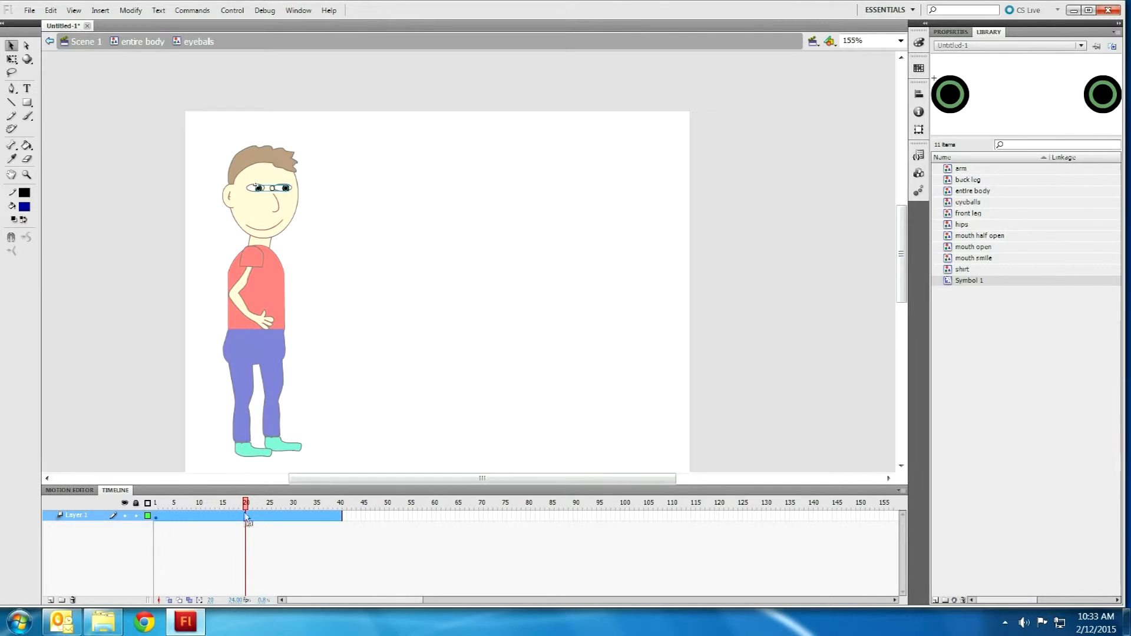
# Step: Nudge the eyeballs up slightly, then two steps right at frame 40
pyautogui.moveTo(261, 188); pyautogui.dragTo(258, 188)
pyautogui.press('Up')
pyautogui.click(341, 504)
pyautogui.press('Right')
pyautogui.press('Right')
pyautogui.press('Right')
pyautogui.press('Right')
pyautogui.press('Right')
pyautogui.press('Right')
pyautogui.press('Right')
pyautogui.press('Right')
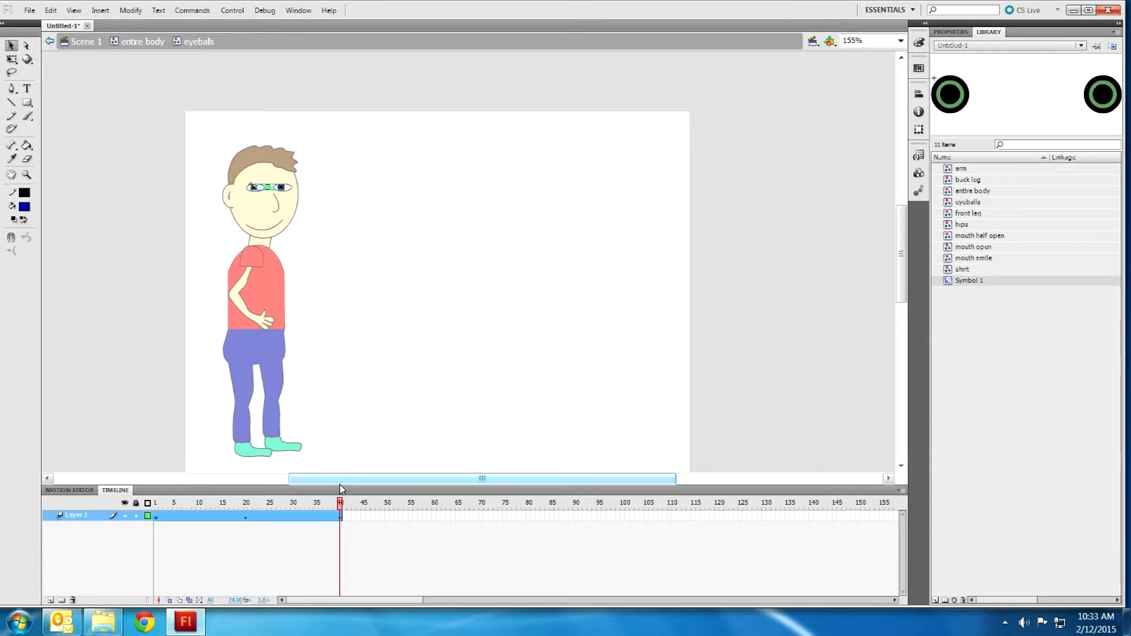
pyautogui.press('Right')
pyautogui.press('Right')
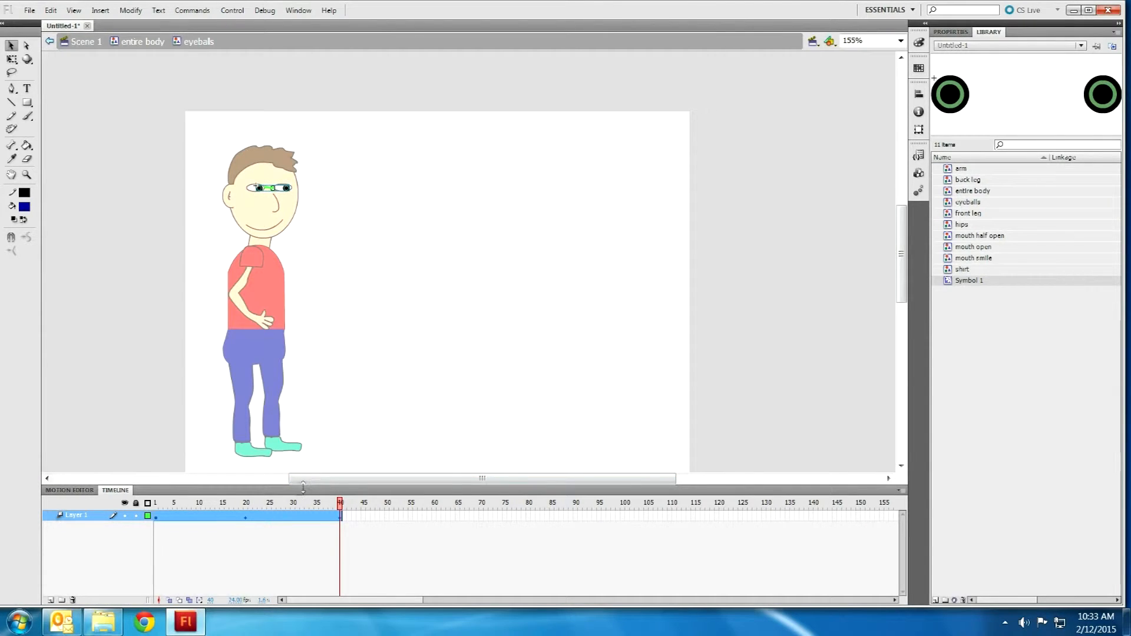
pyautogui.click(171, 538)
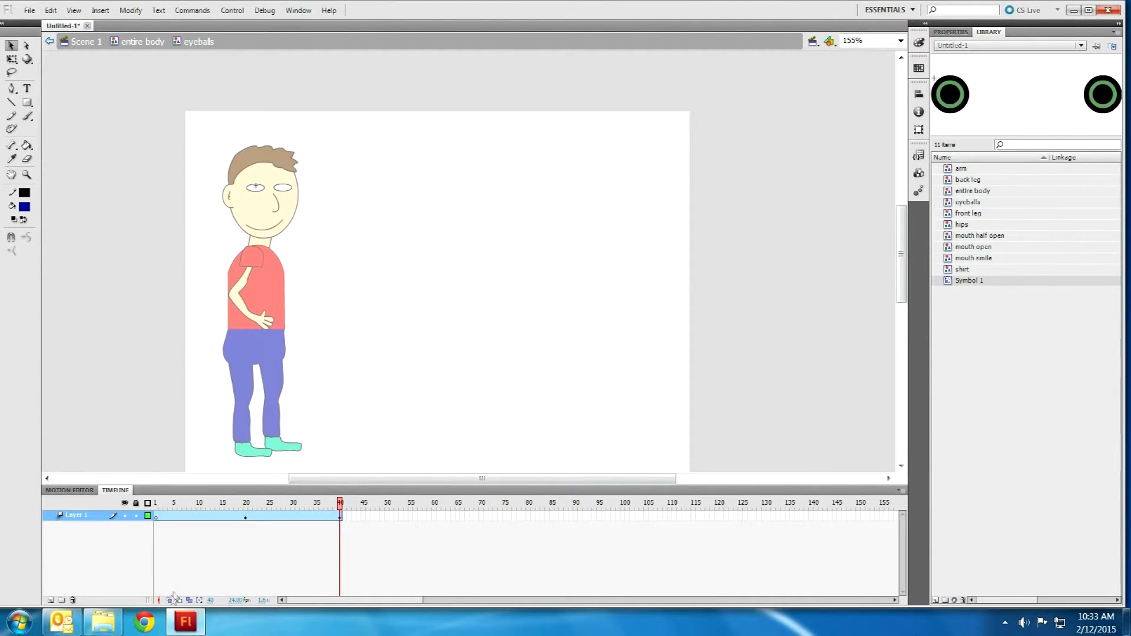
pyautogui.click(277, 514)
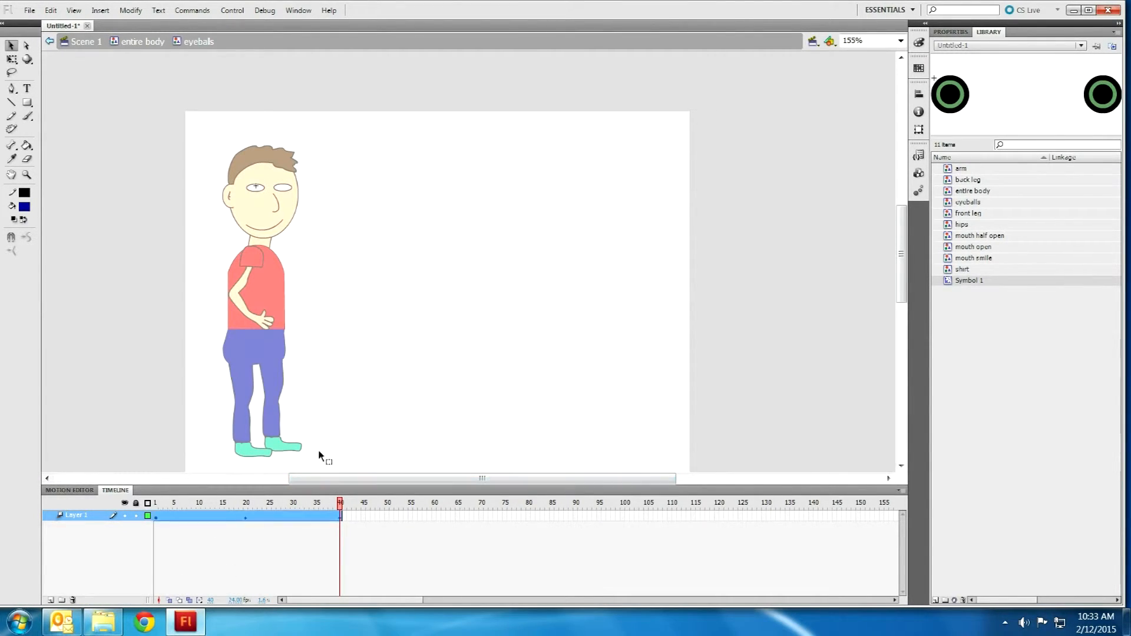
# Step: Compare eye positions with onion skinning across the tween, then return to entire body
pyautogui.click(171, 602)
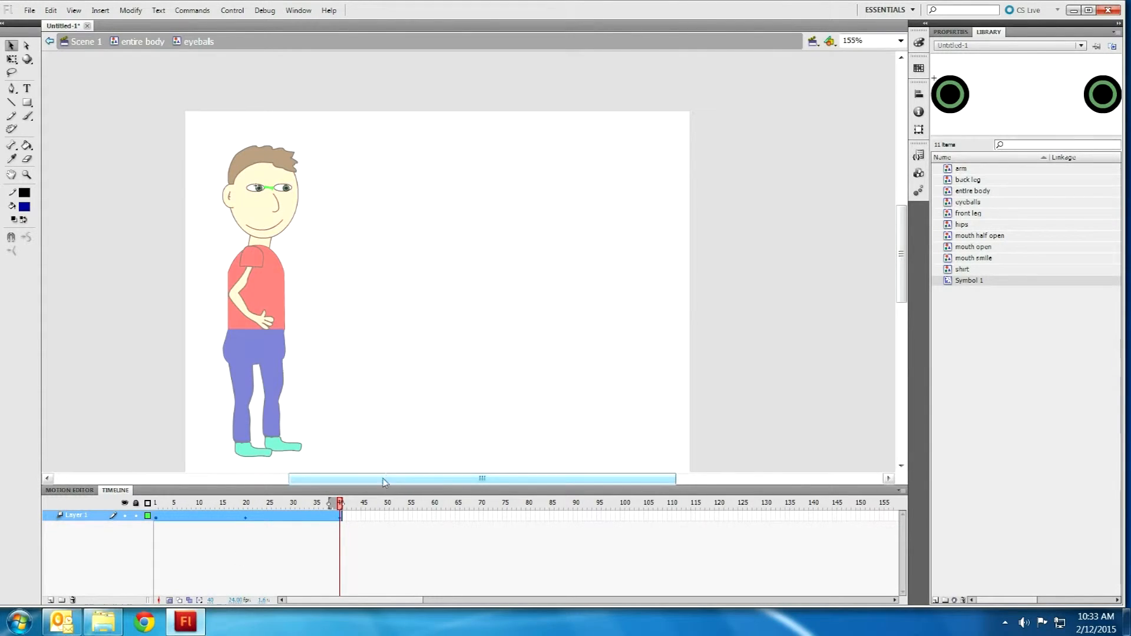
pyautogui.moveTo(330, 508); pyautogui.dragTo(160, 511)
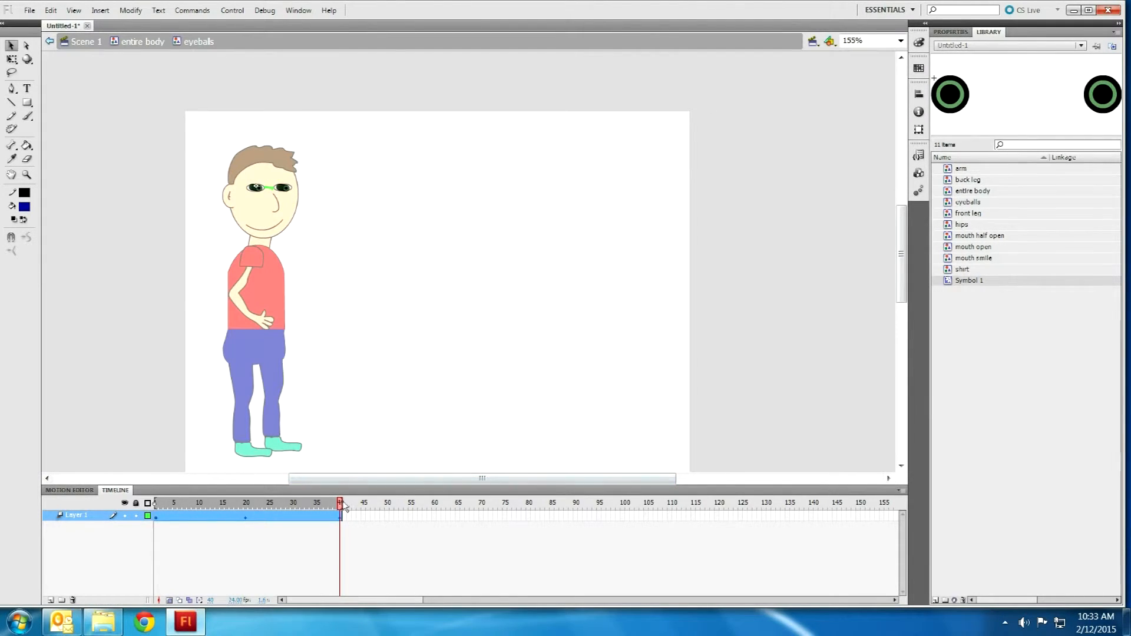
pyautogui.moveTo(339, 506); pyautogui.dragTo(334, 503)
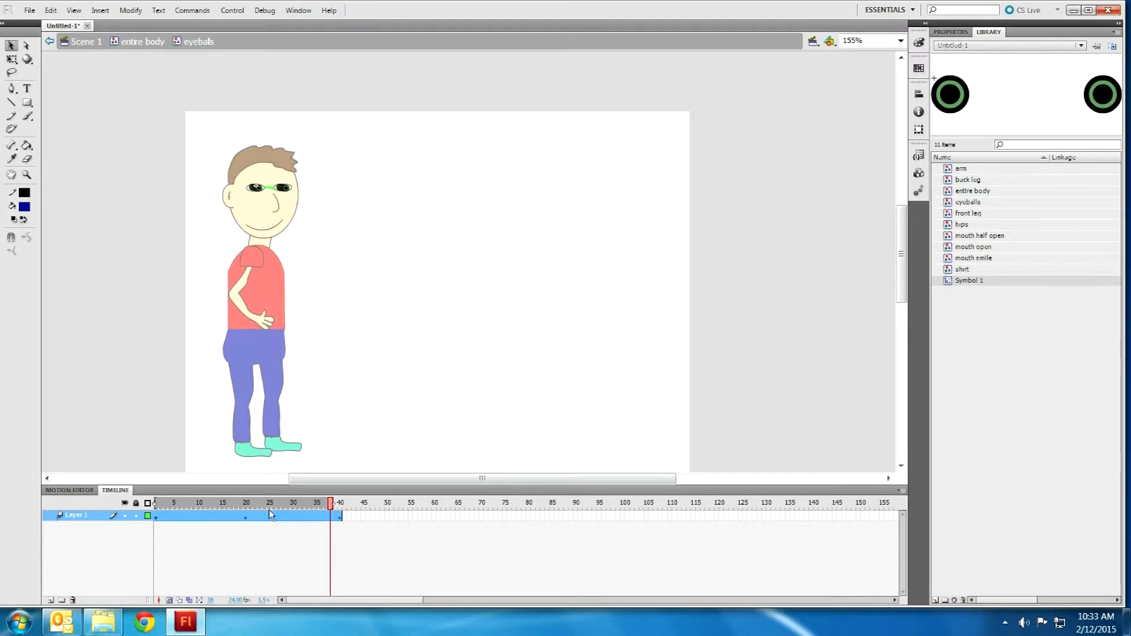
pyautogui.moveTo(175, 505); pyautogui.dragTo(157, 504)
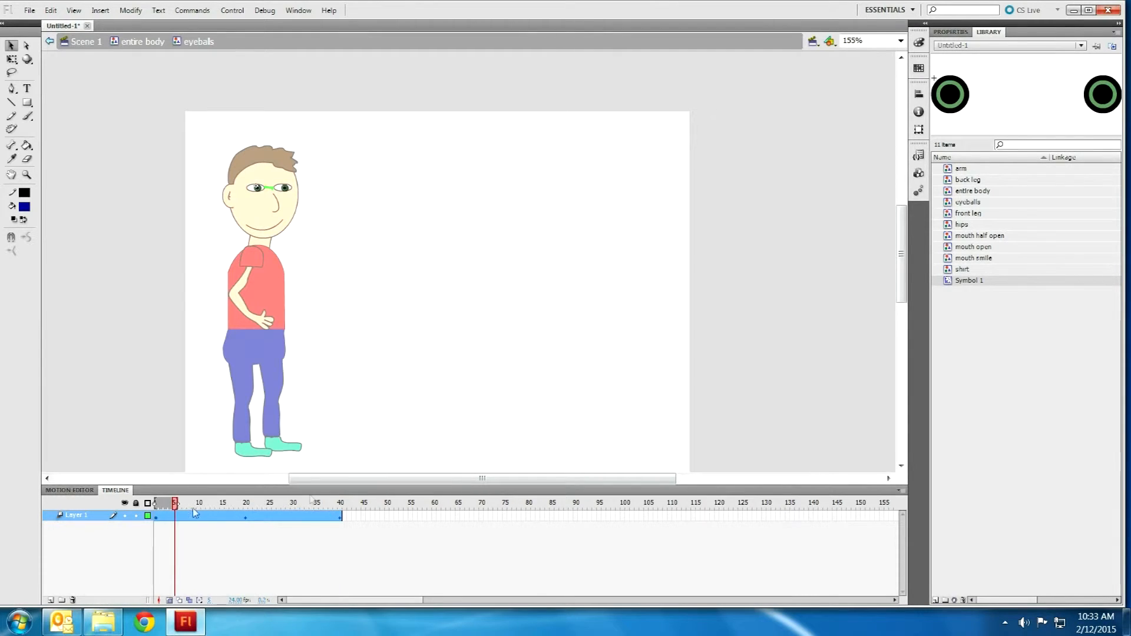
pyautogui.click(341, 503)
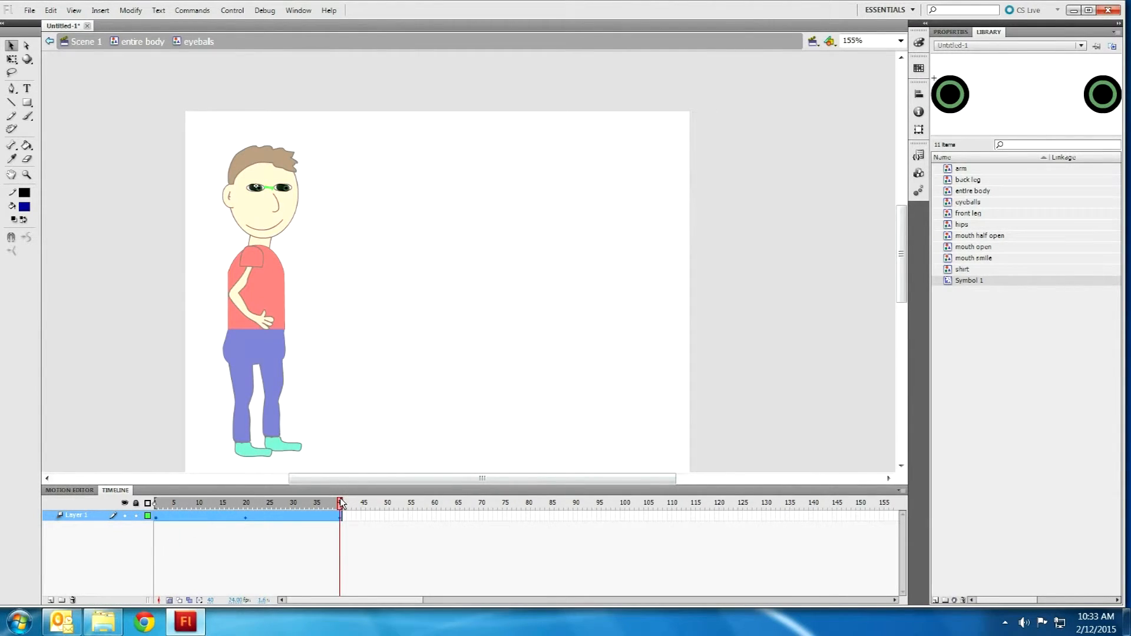
pyautogui.click(169, 600)
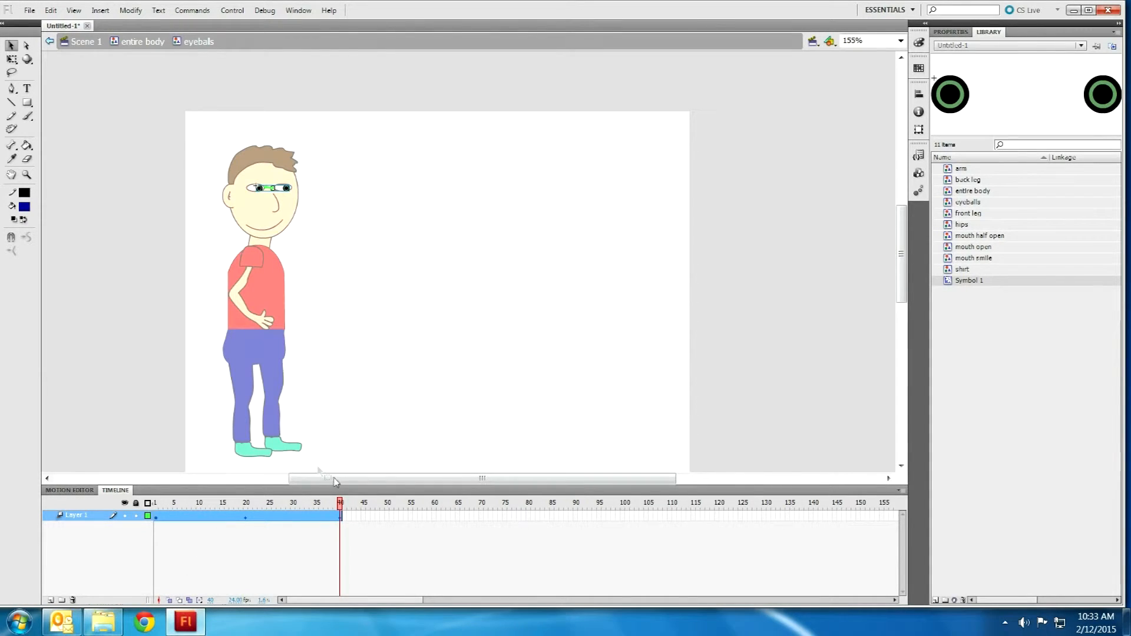
pyautogui.moveTo(340, 504)
pyautogui.mouseDown()
pyautogui.moveTo(156, 508)
pyautogui.moveTo(340, 509)
pyautogui.moveTo(222, 519)
pyautogui.moveTo(230, 540)
pyautogui.moveTo(317, 524)
pyautogui.moveTo(132, 510)
pyautogui.mouseUp()
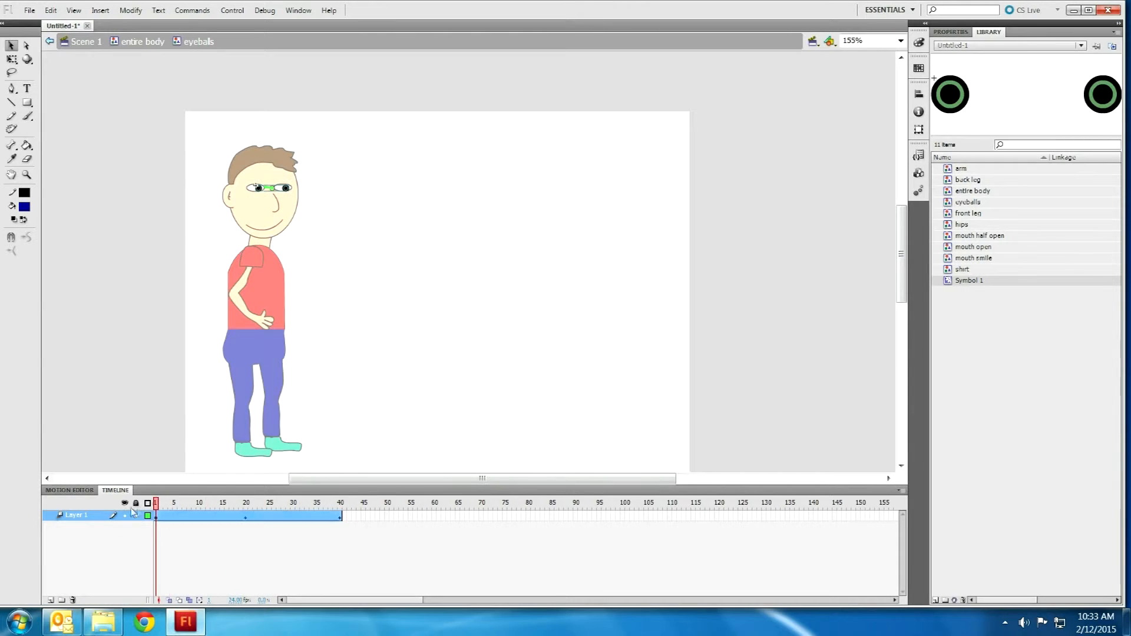
pyautogui.click(158, 42)
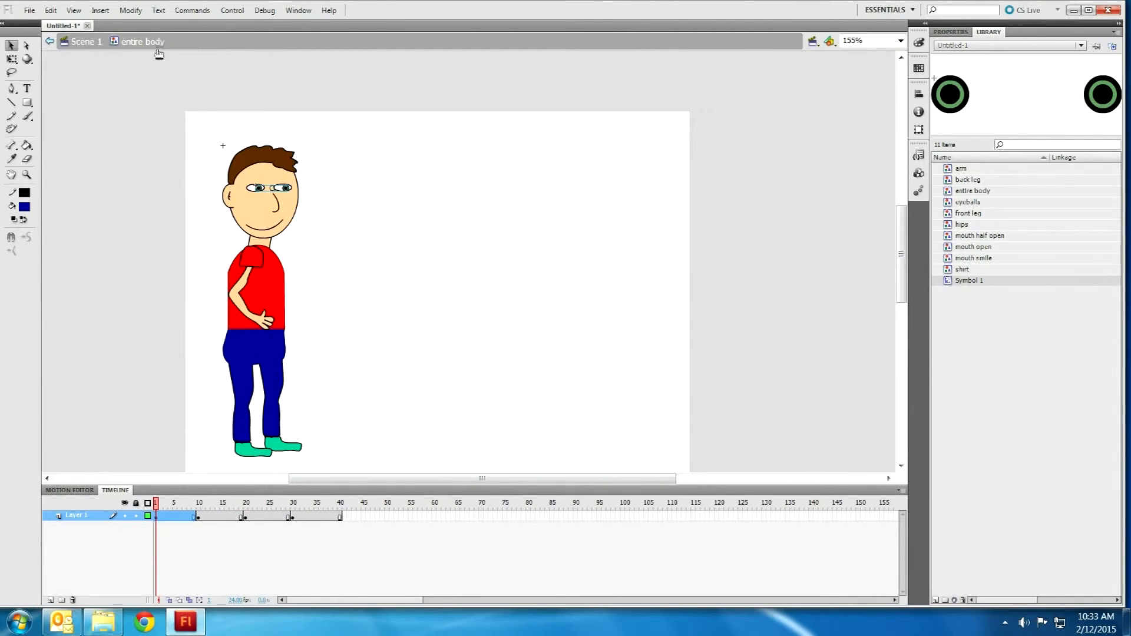
# Step: Enter the arm symbol and try a first bone with the Bone tool, undoing the misplaced bone
pyautogui.doubleClick(240, 285)
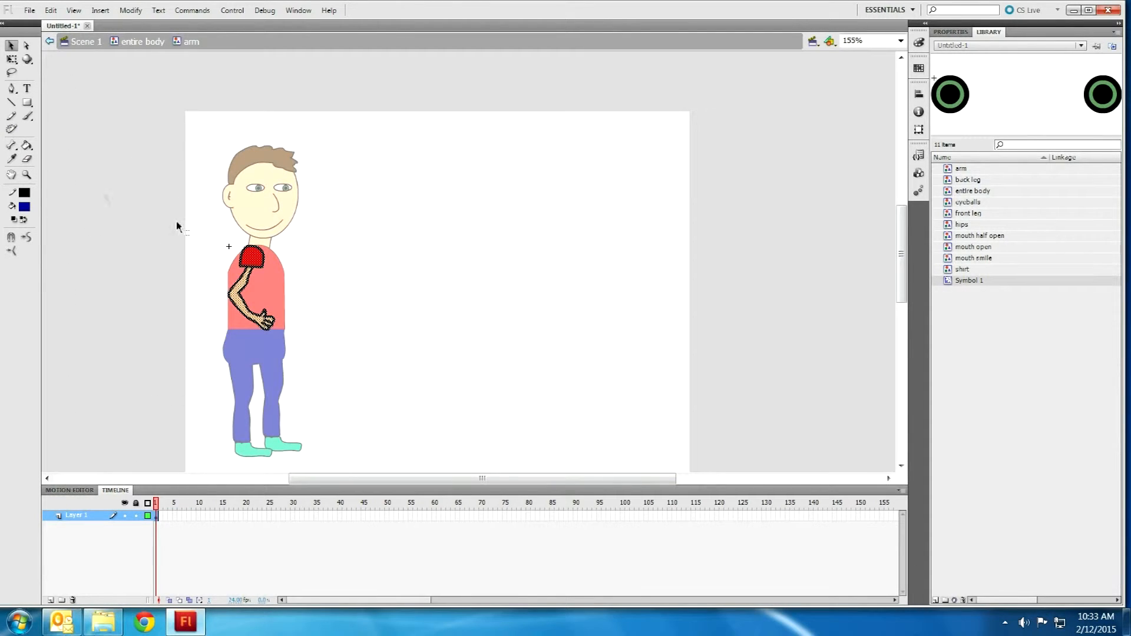
pyautogui.scroll(5, 242, 310)
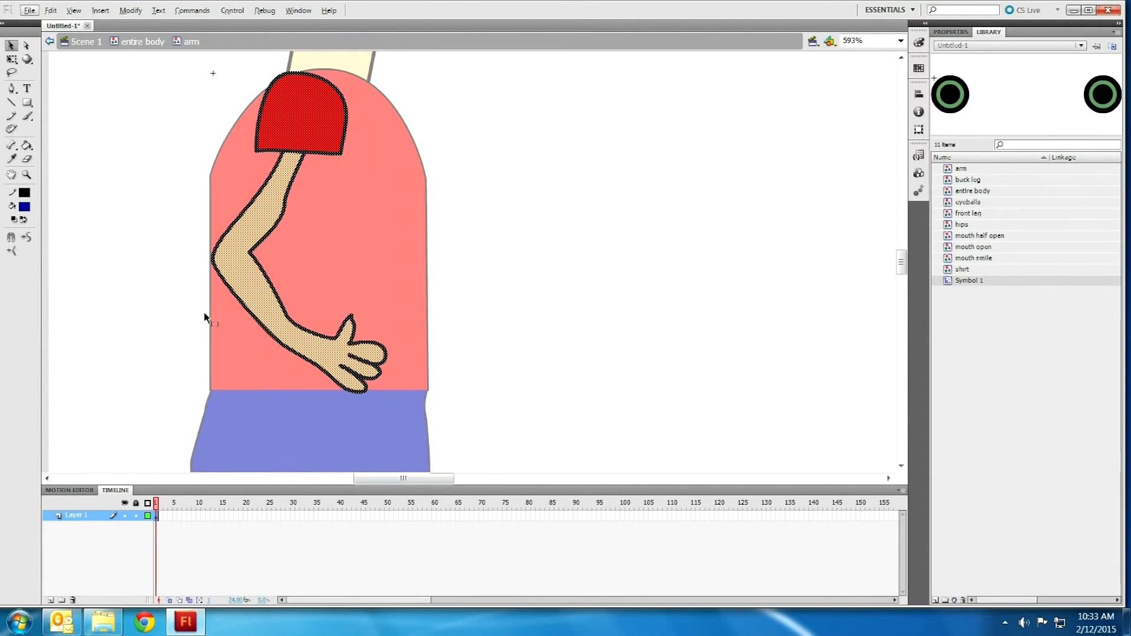
pyautogui.click(11, 145)
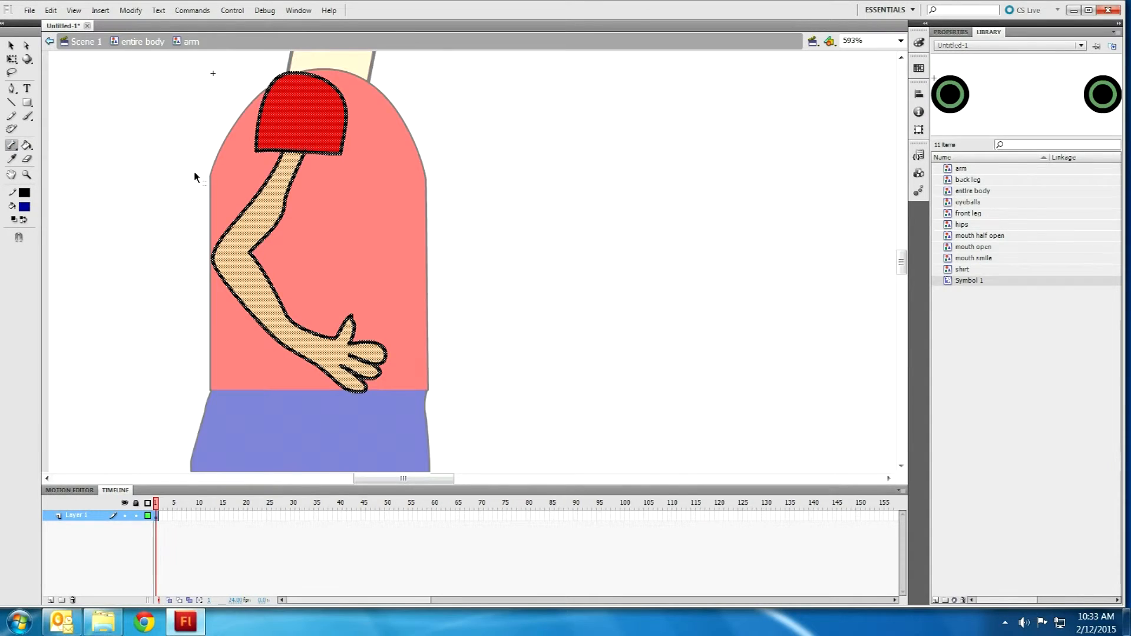
pyautogui.scroll(-3, 197, 171)
pyautogui.moveTo(246, 158); pyautogui.dragTo(207, 212)
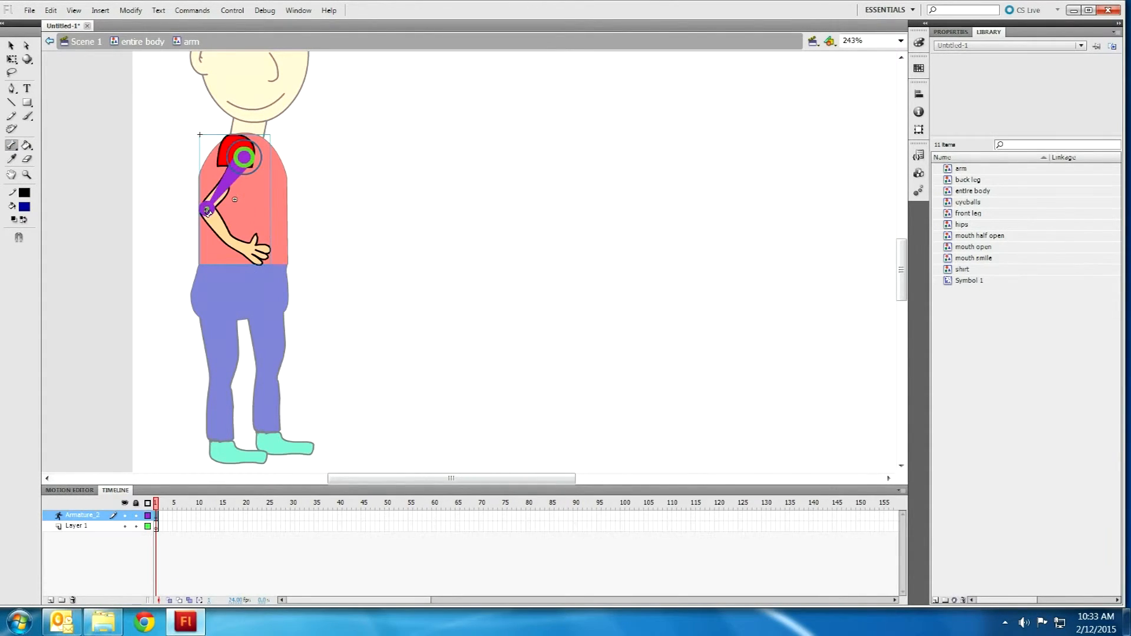
pyautogui.hotkey('ctrl', 'z')
# Step: Turn off Snap Align and draw the bone chain from shoulder to elbow to hand
pyautogui.click(74, 10)
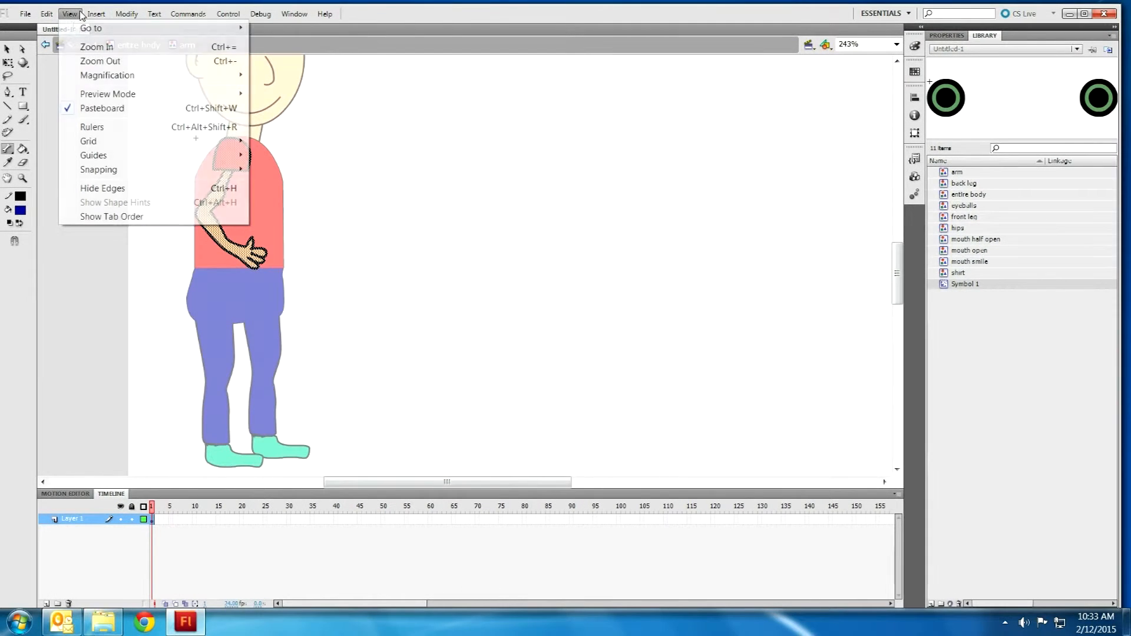
pyautogui.moveTo(103, 171)
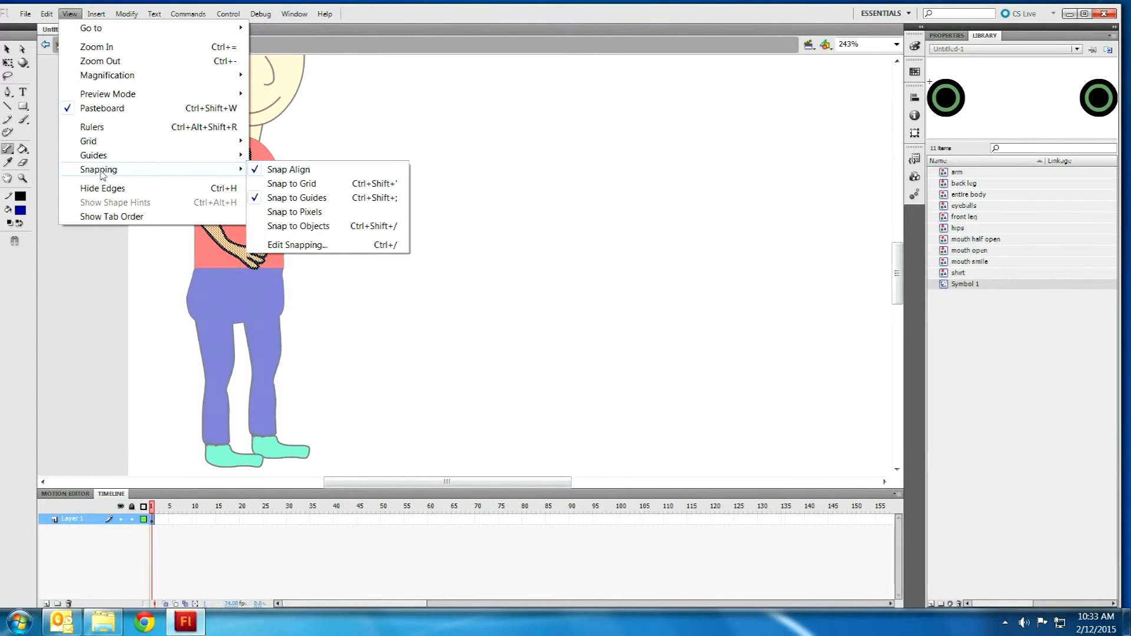
pyautogui.click(287, 171)
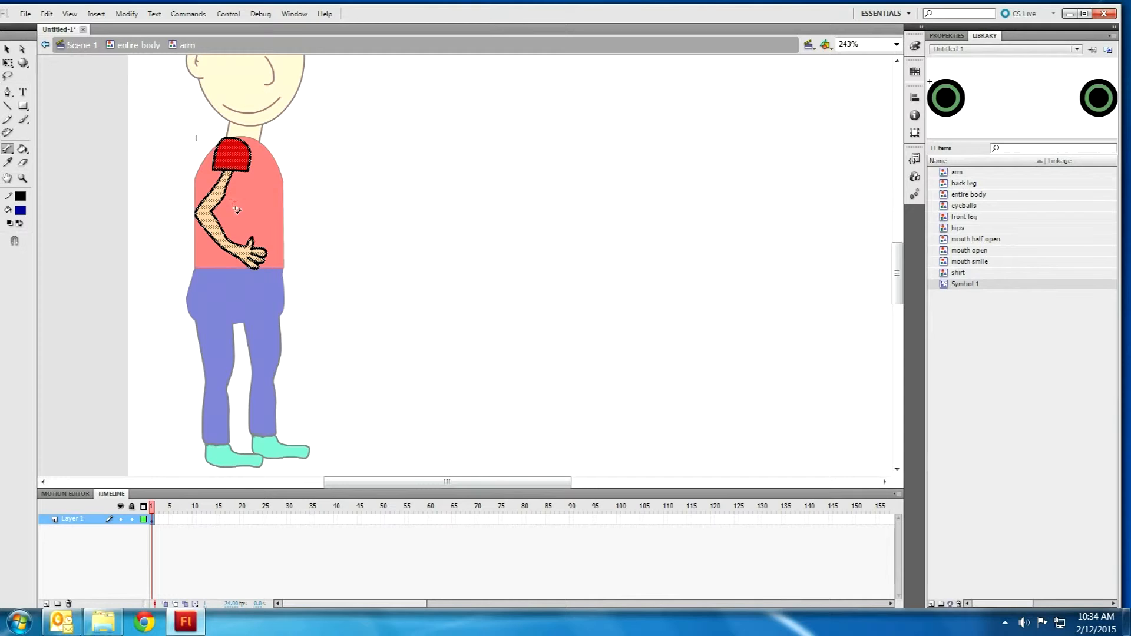
pyautogui.scroll(4, 219, 148)
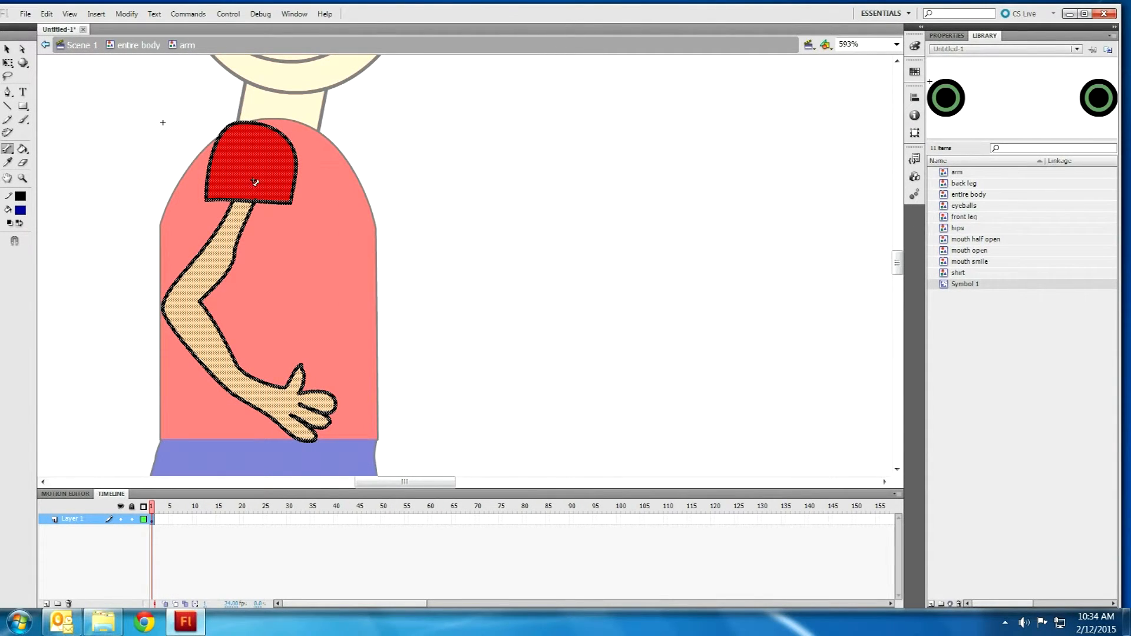
pyautogui.moveTo(254, 176); pyautogui.dragTo(293, 409)
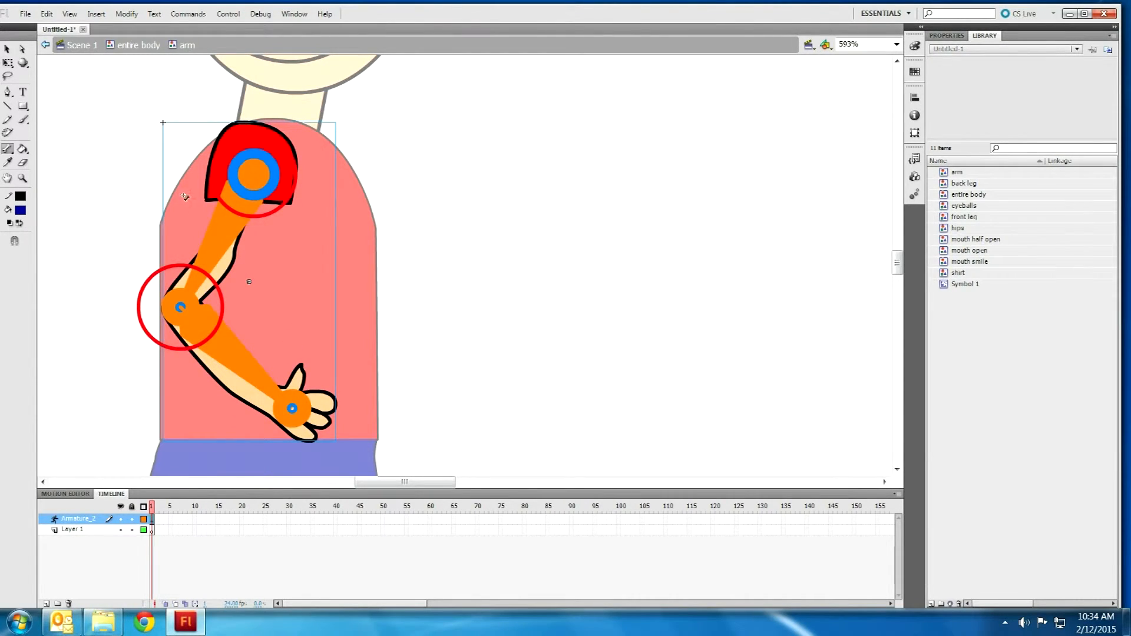
pyautogui.scroll(-1, 289, 173)
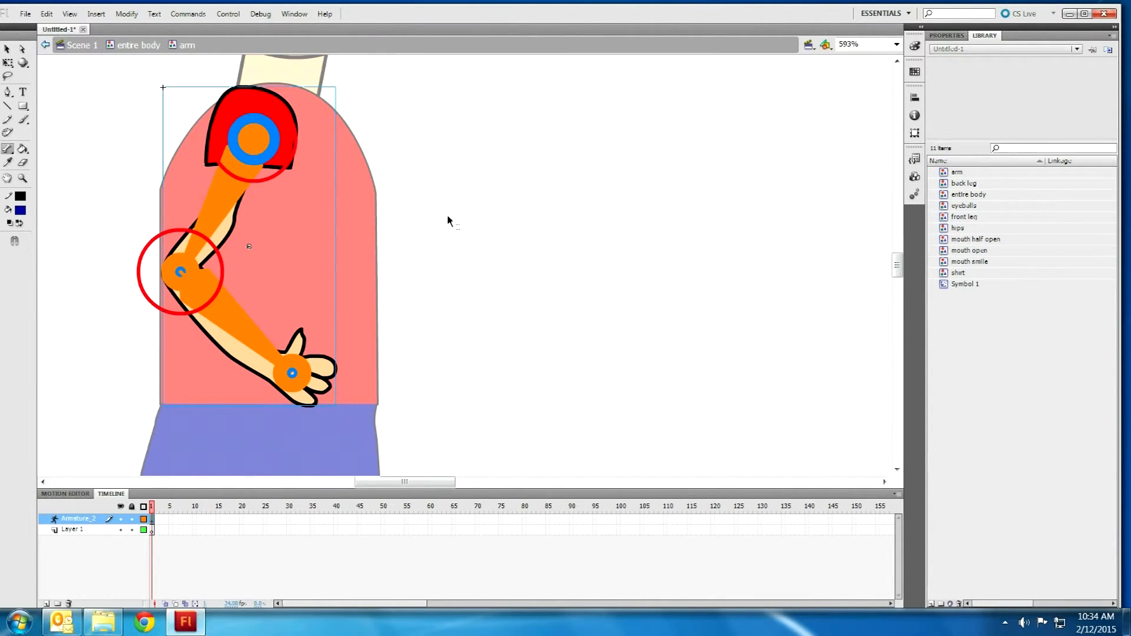
pyautogui.scroll(-1, 448, 221)
# Step: Raise the forearm horizontally, add a frame 20 pose bending the arm toward the hip, and play
pyautogui.click(7, 49)
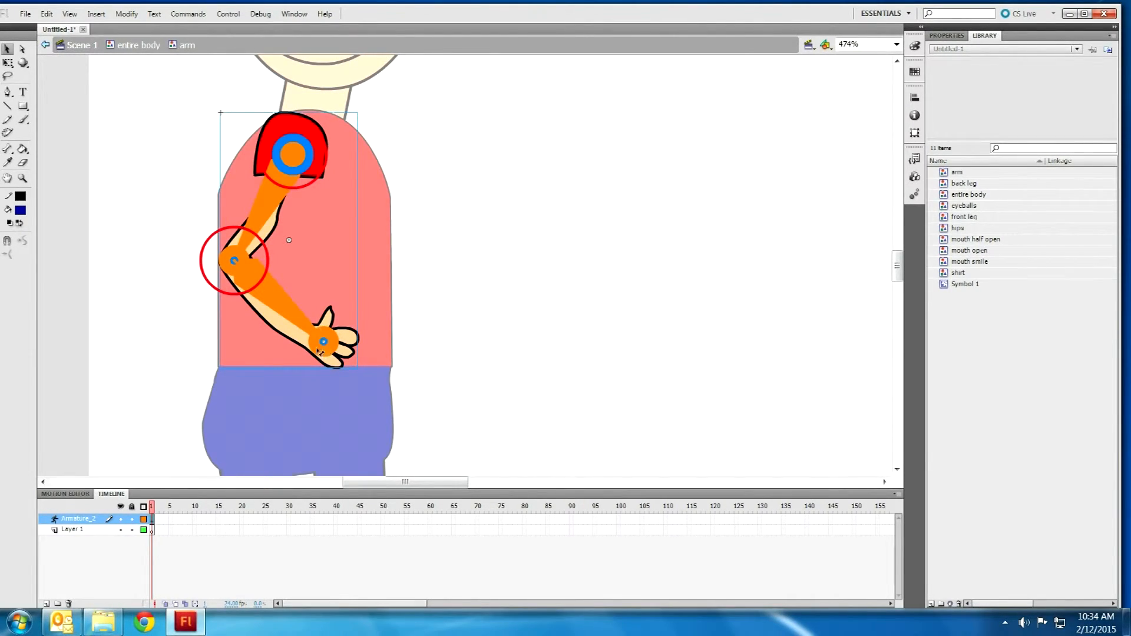
pyautogui.moveTo(325, 346); pyautogui.dragTo(411, 284)
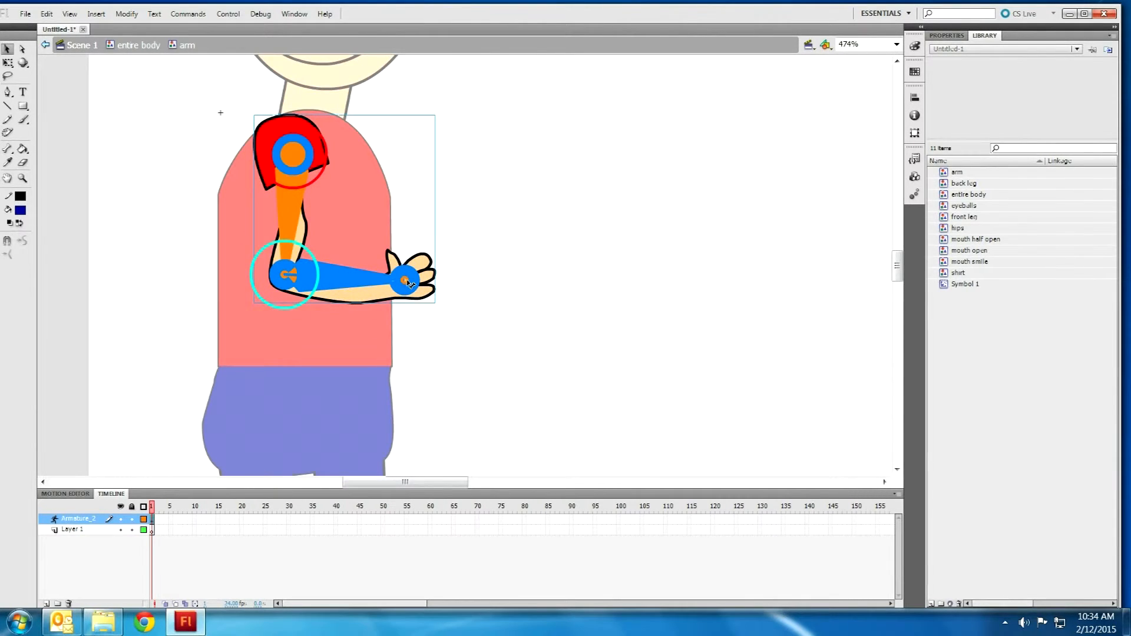
pyautogui.rightClick(241, 520)
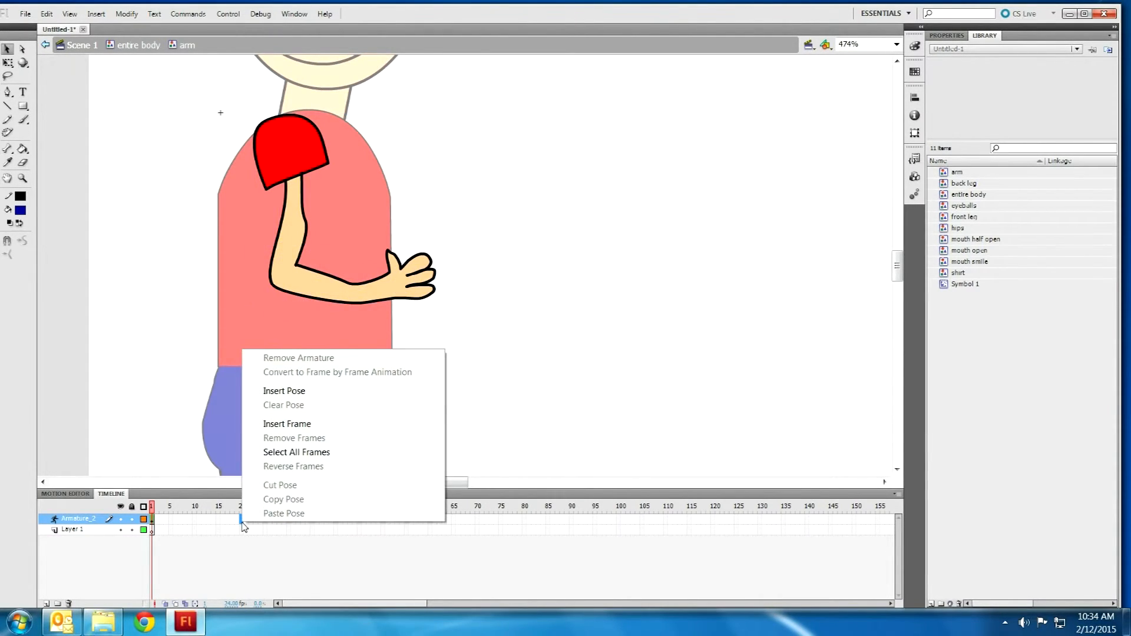
pyautogui.click(294, 391)
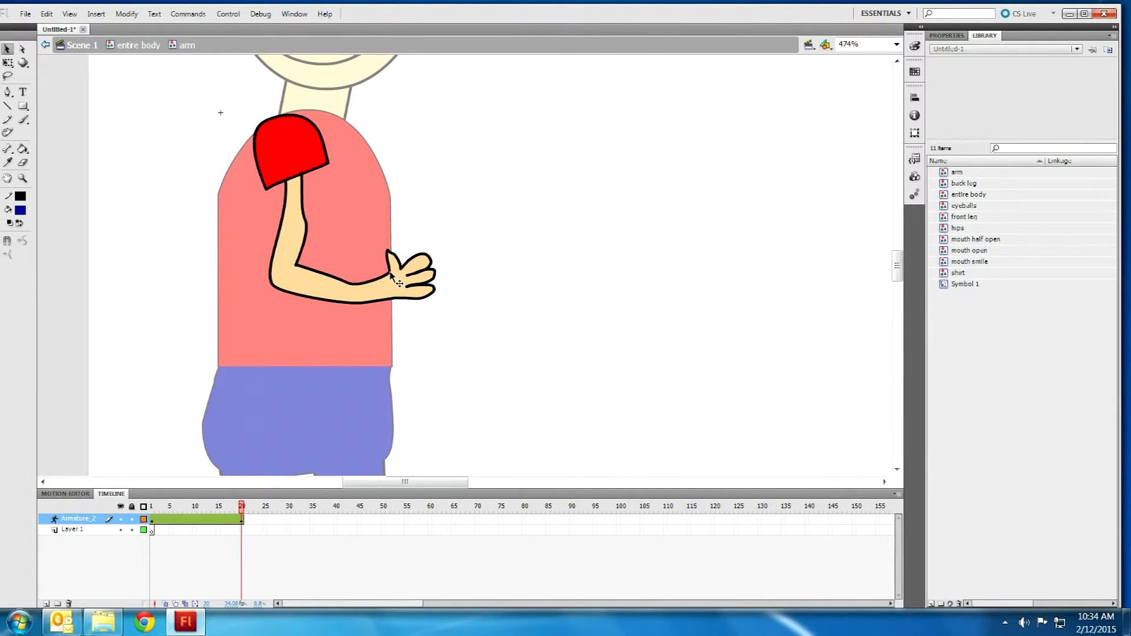
pyautogui.click(354, 288)
pyautogui.moveTo(355, 298); pyautogui.dragTo(299, 313)
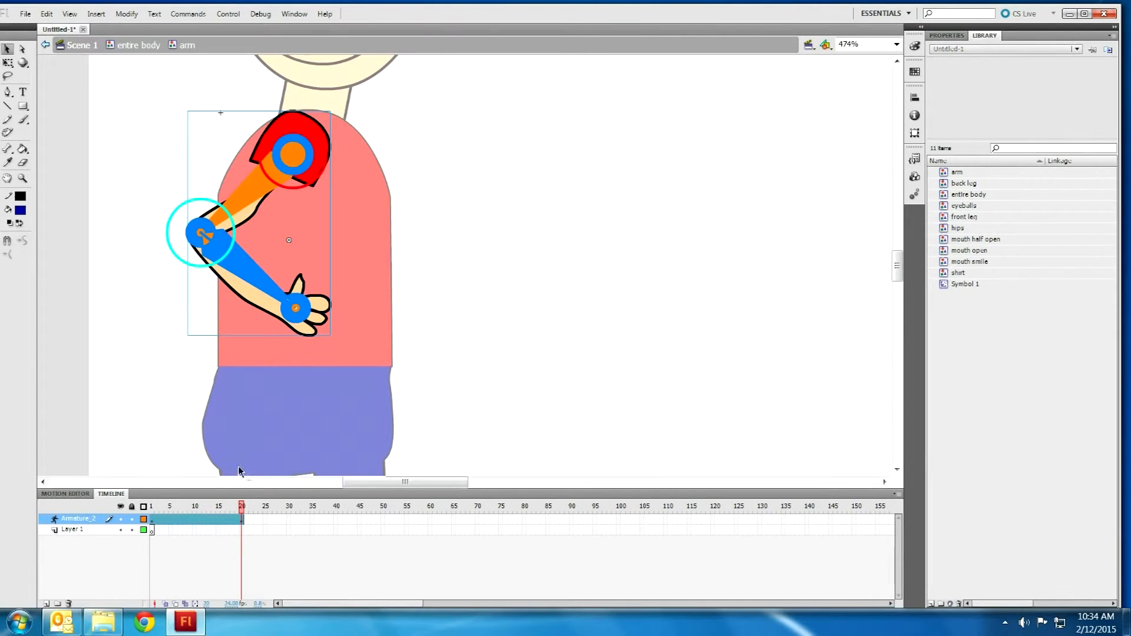
pyautogui.moveTo(241, 507); pyautogui.dragTo(152, 506)
pyautogui.press('Return')
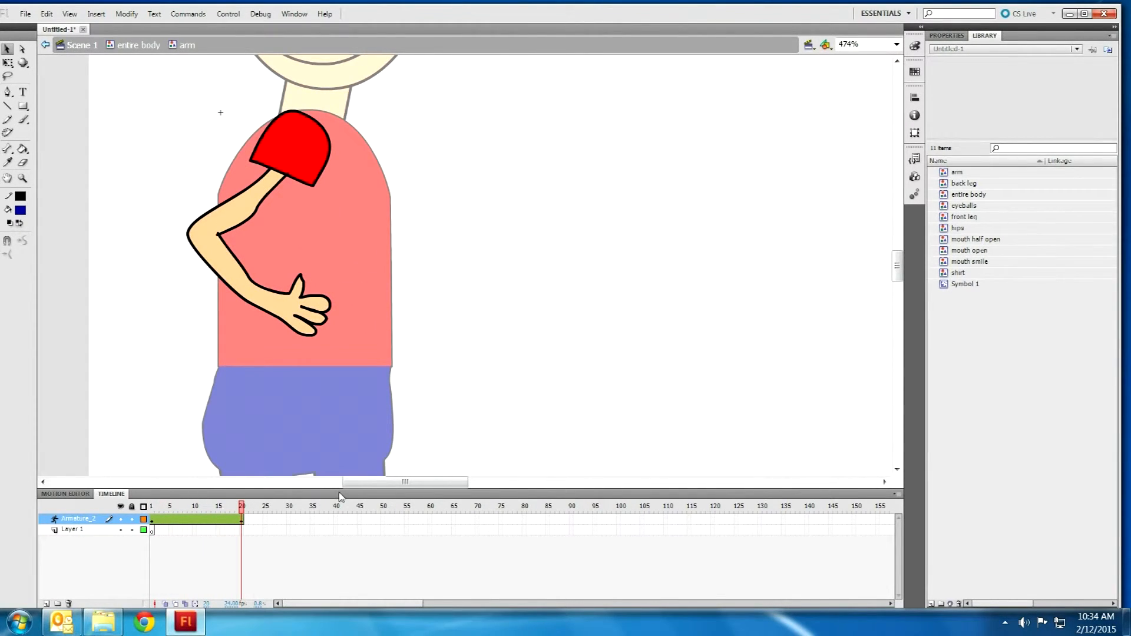
# Step: Extend the arm poses to frame 40 and copy frame 1's straight pose into frame 40
pyautogui.rightClick(336, 519)
pyautogui.click(358, 386)
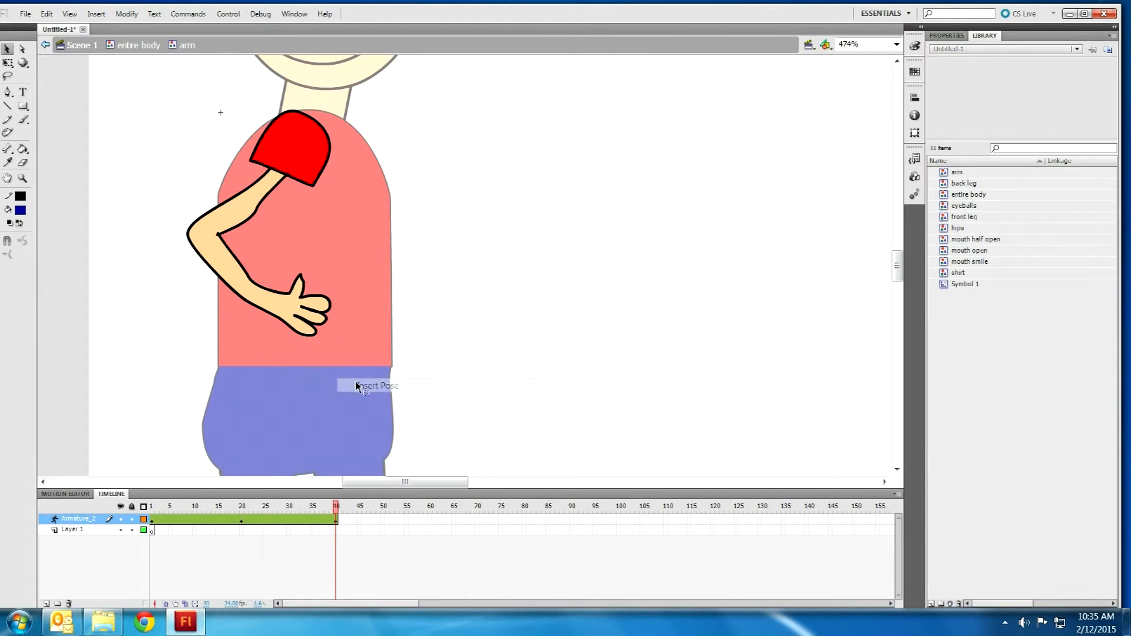
pyautogui.rightClick(154, 520)
pyautogui.click(185, 497)
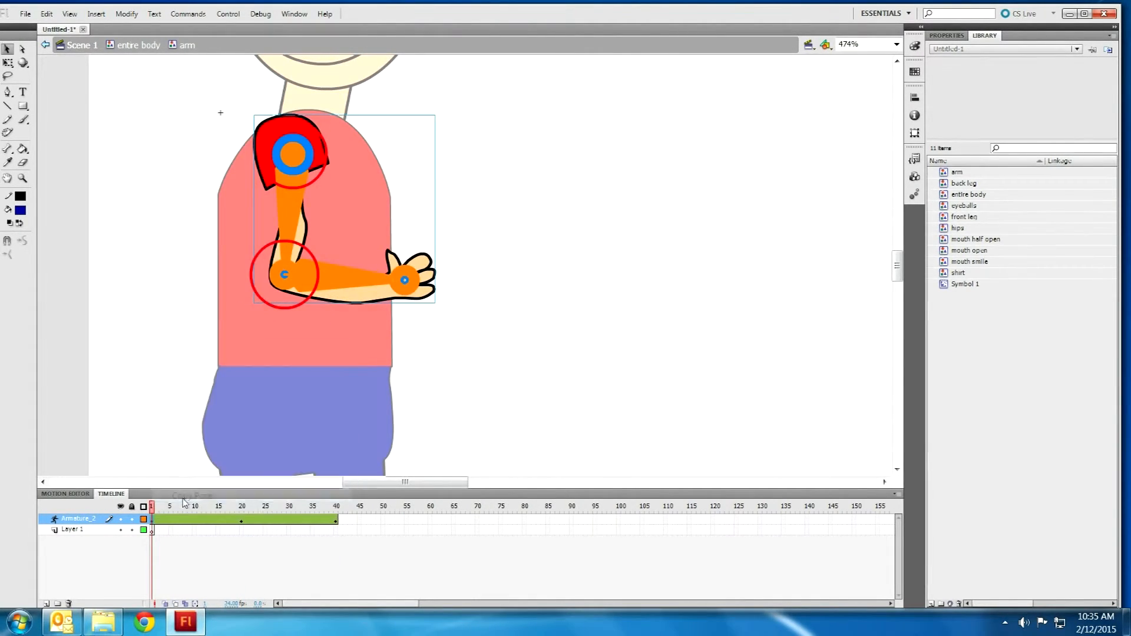
pyautogui.rightClick(337, 521)
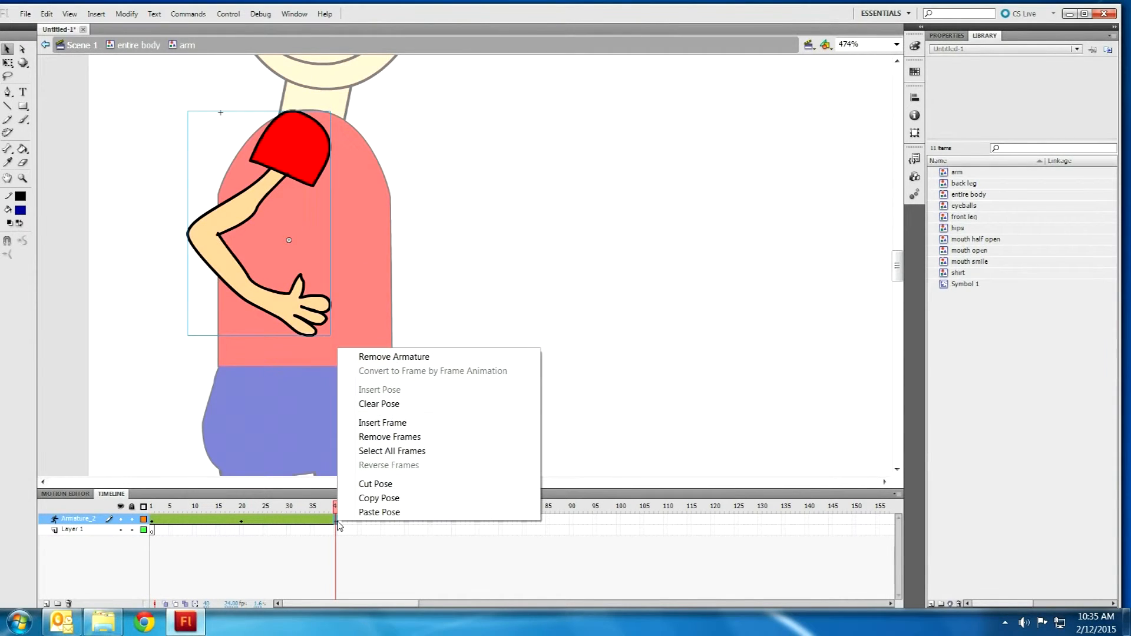
pyautogui.click(379, 512)
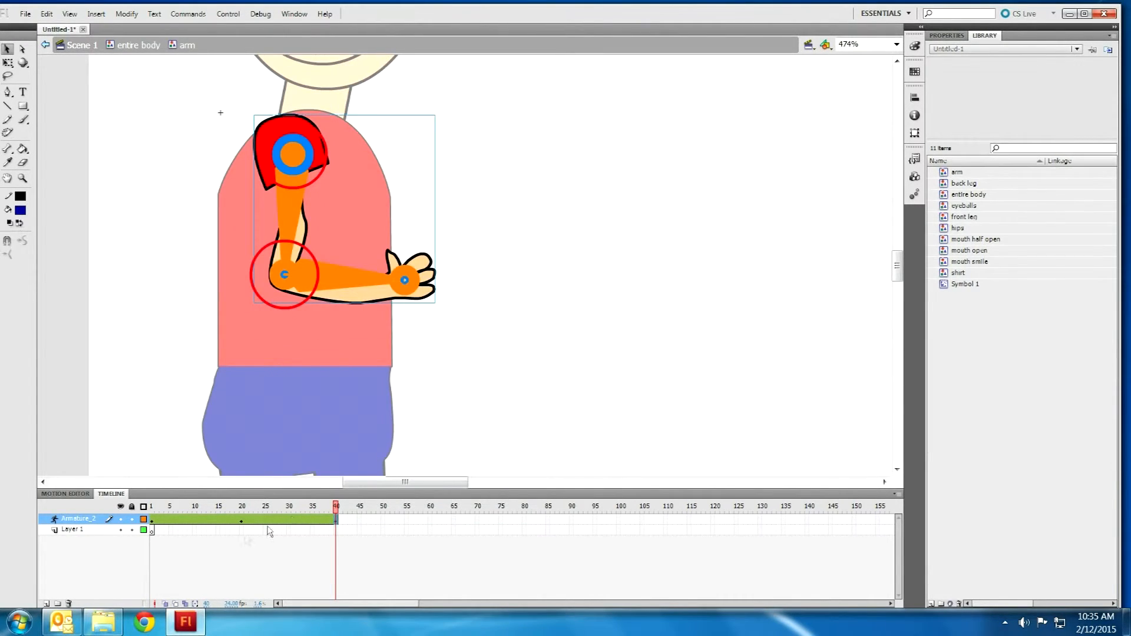
# Step: Preview the arm swing across frames 1 to 40
pyautogui.click(175, 521)
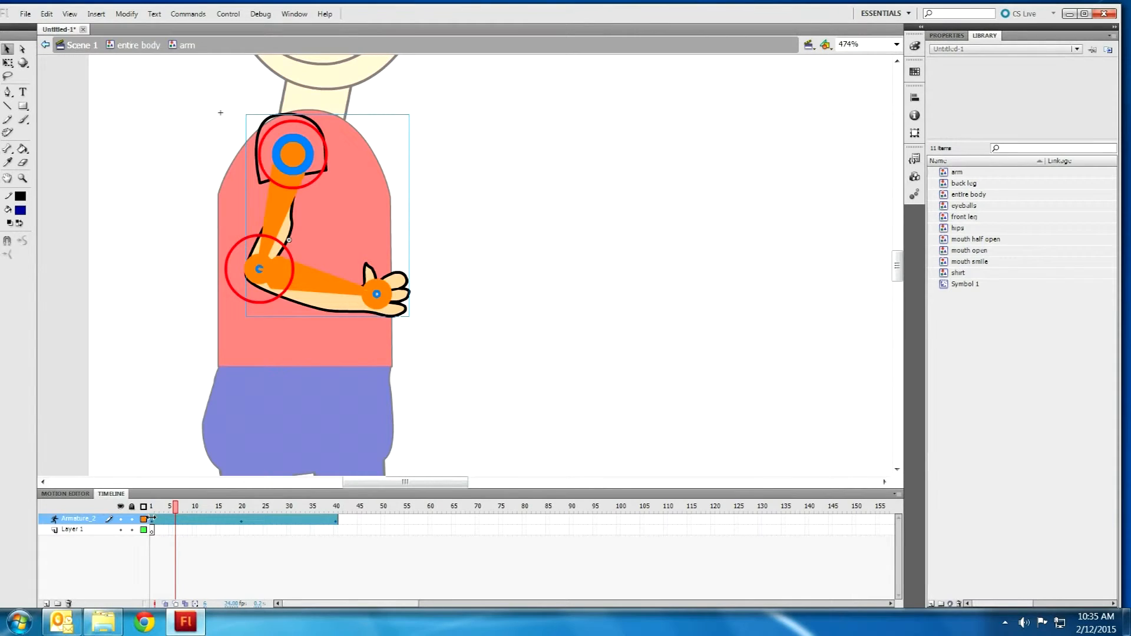
pyautogui.rightClick(154, 521)
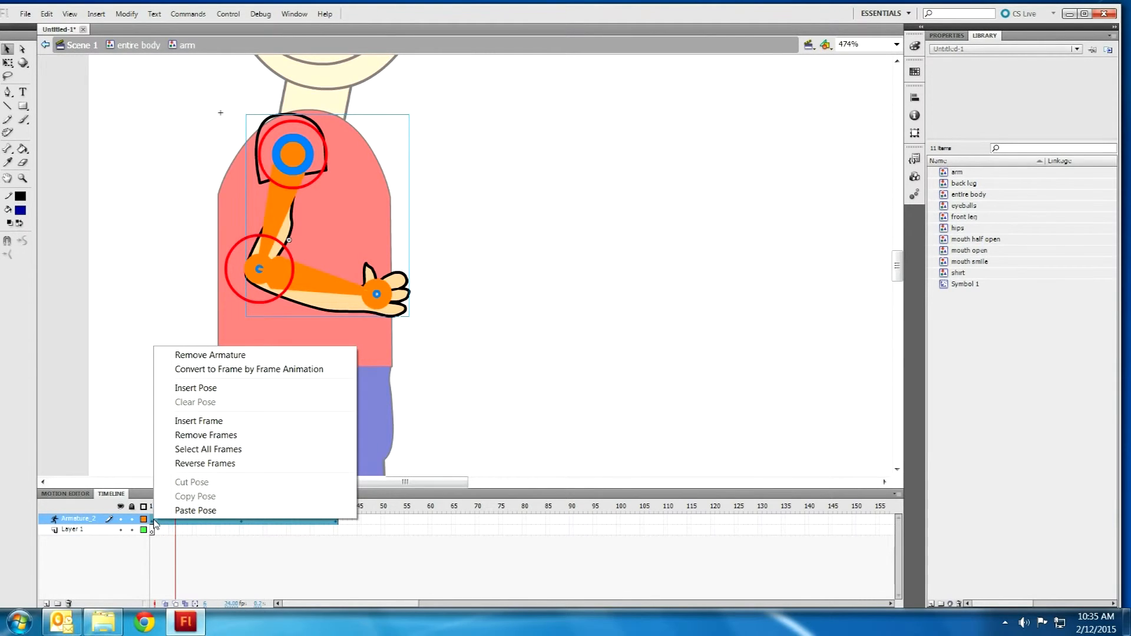
pyautogui.click(206, 541)
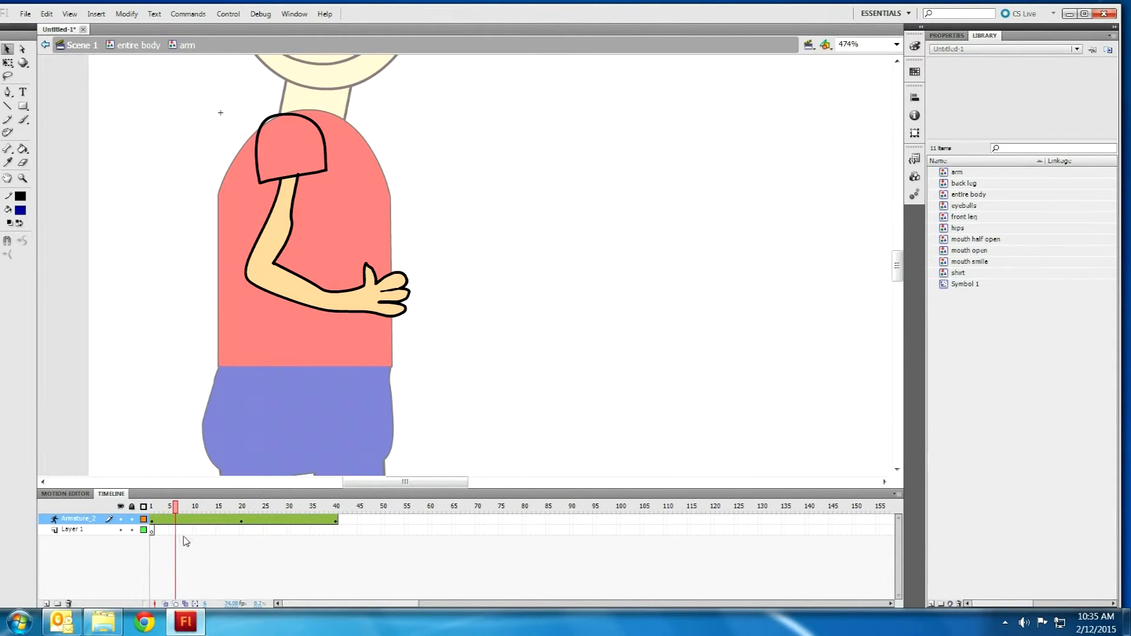
pyautogui.rightClick(155, 520)
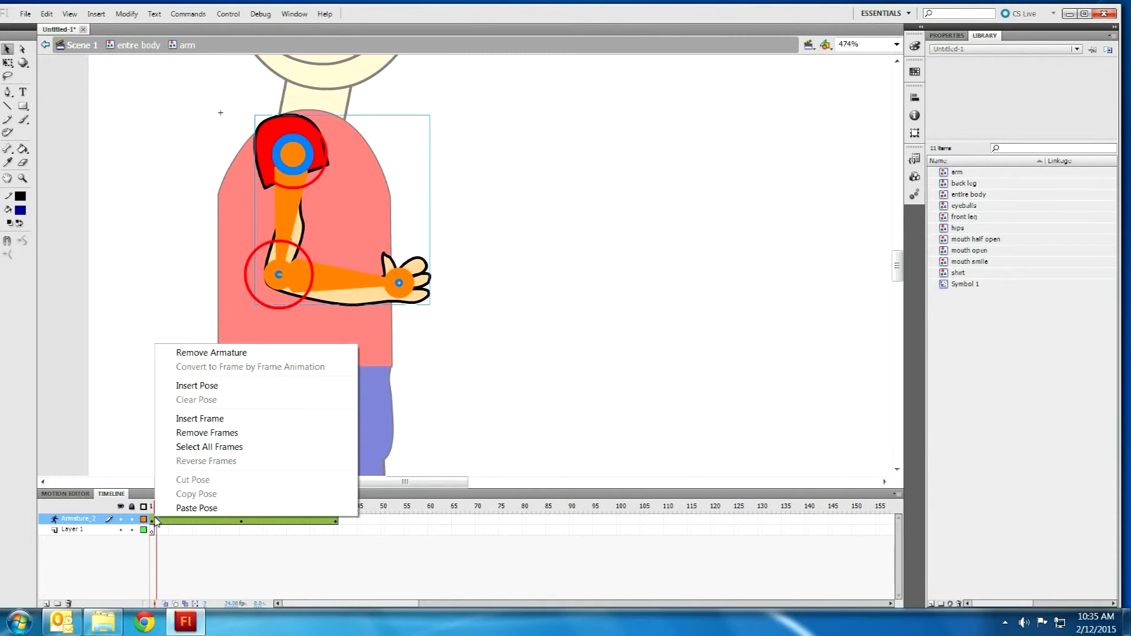
pyautogui.click(204, 530)
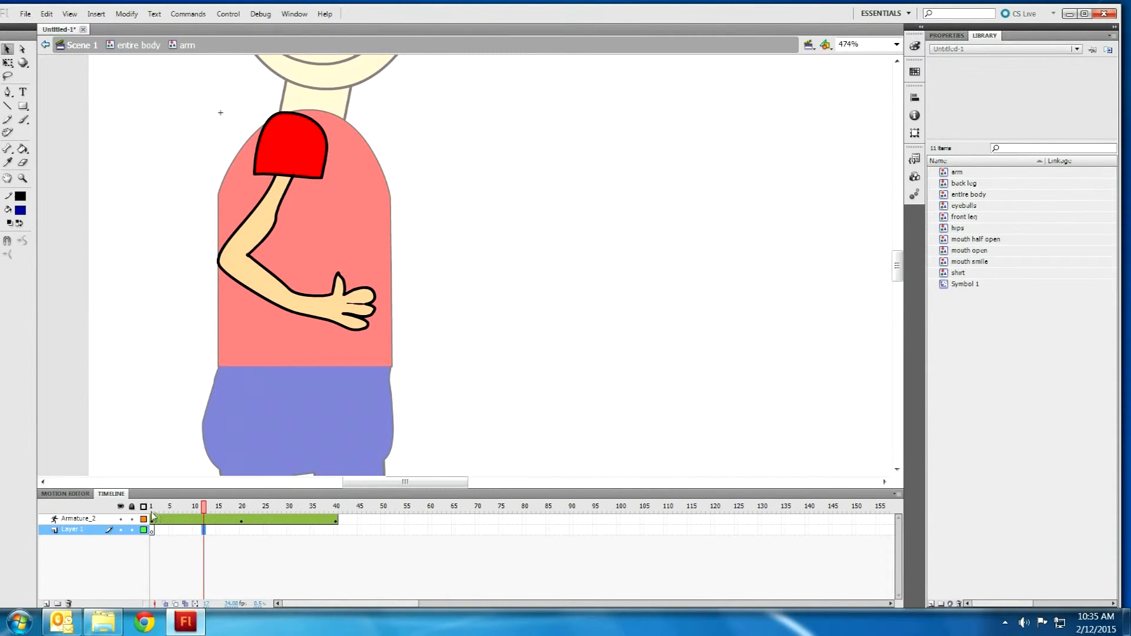
pyautogui.moveTo(151, 508); pyautogui.dragTo(337, 495)
# Step: Back in entire body, enter the front leg and draw a bone chain from hip to toe
pyautogui.click(139, 46)
pyautogui.scroll(-10, 376, 259)
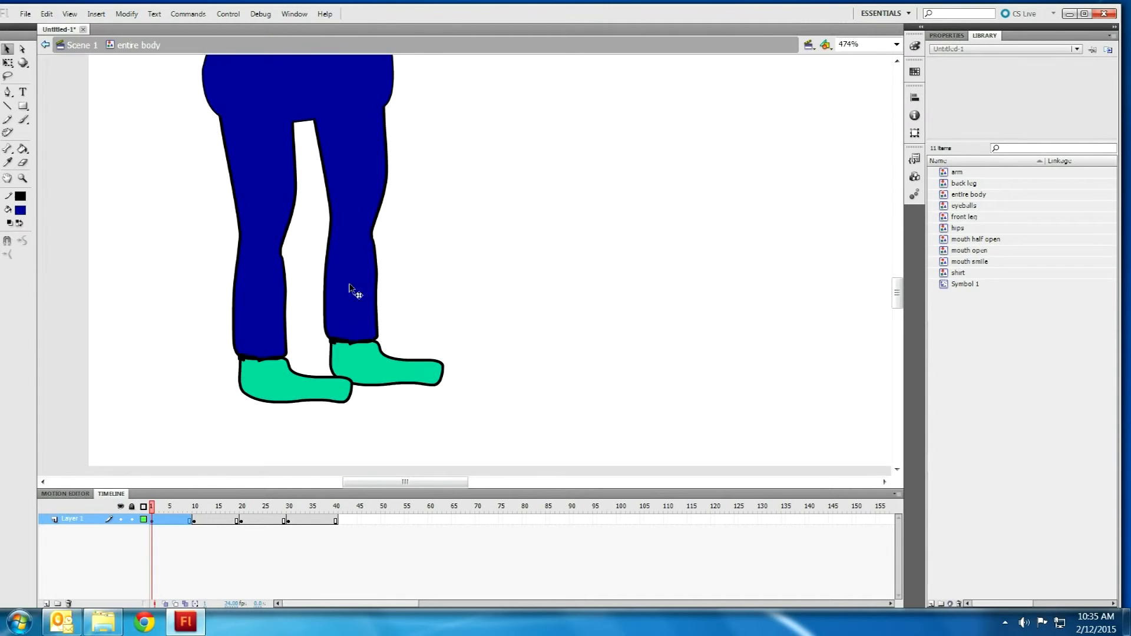
pyautogui.click(275, 260)
pyautogui.doubleClick(276, 261)
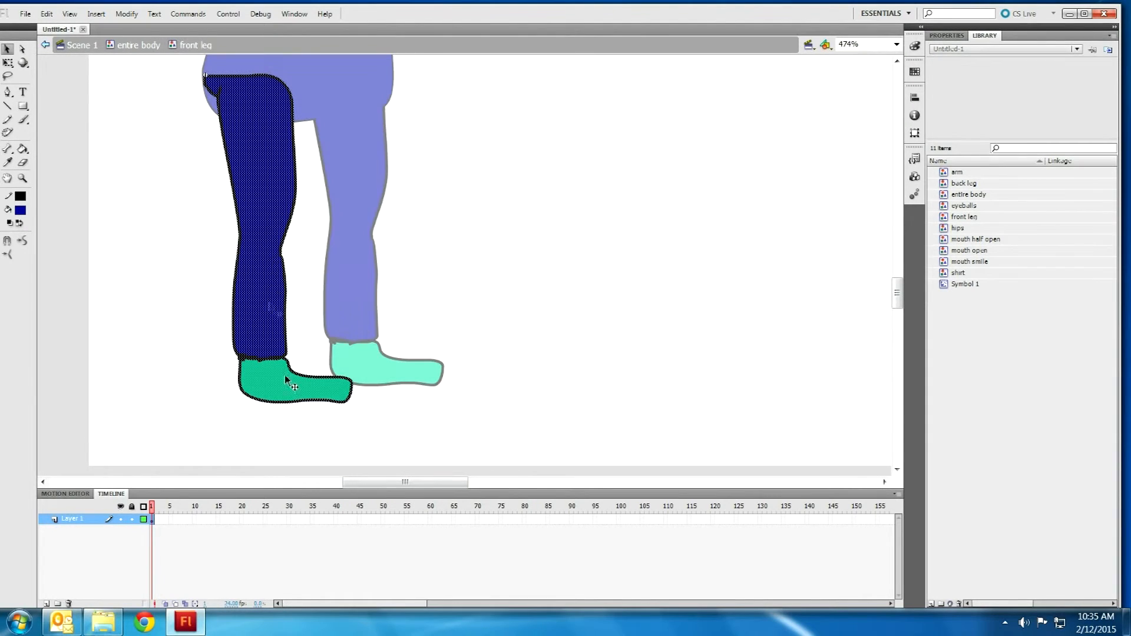
pyautogui.click(7, 148)
pyautogui.moveTo(256, 98)
pyautogui.mouseDown()
pyautogui.moveTo(265, 376)
pyautogui.moveTo(334, 392)
pyautogui.mouseUp()
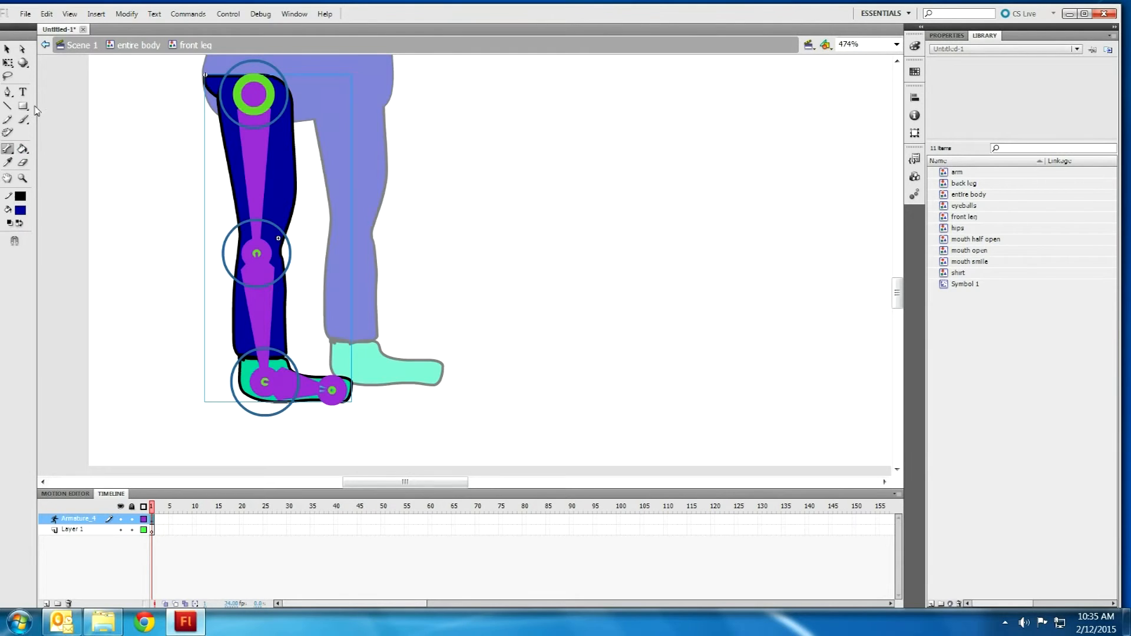
pyautogui.scroll(10, 318, 121)
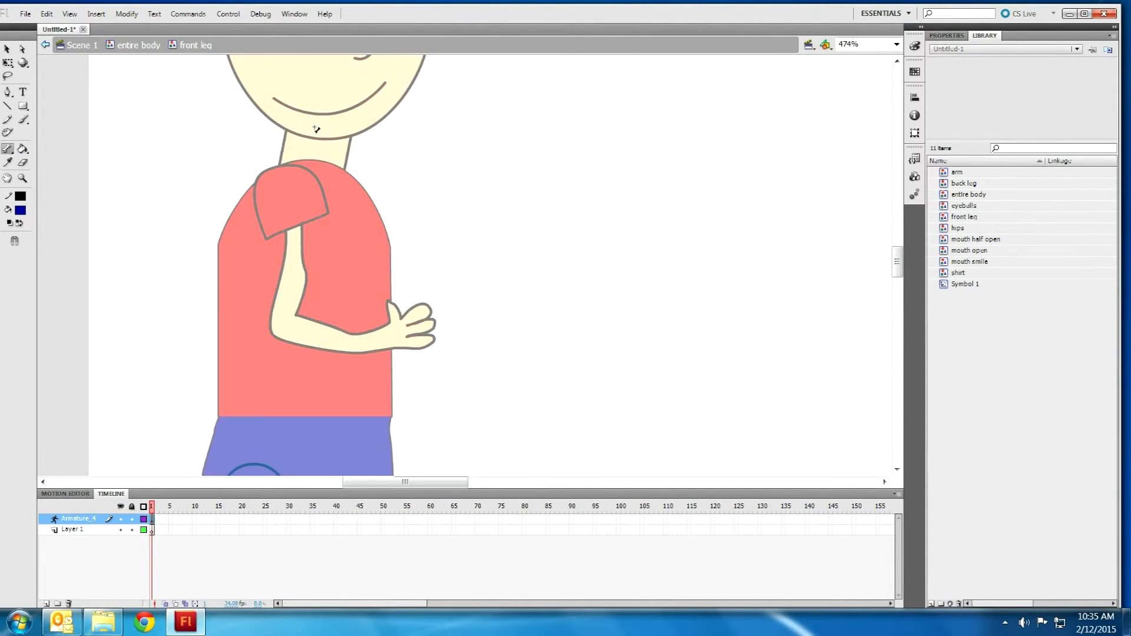
pyautogui.scroll(-5, 353, 168)
pyautogui.scroll(-6, 308, 268)
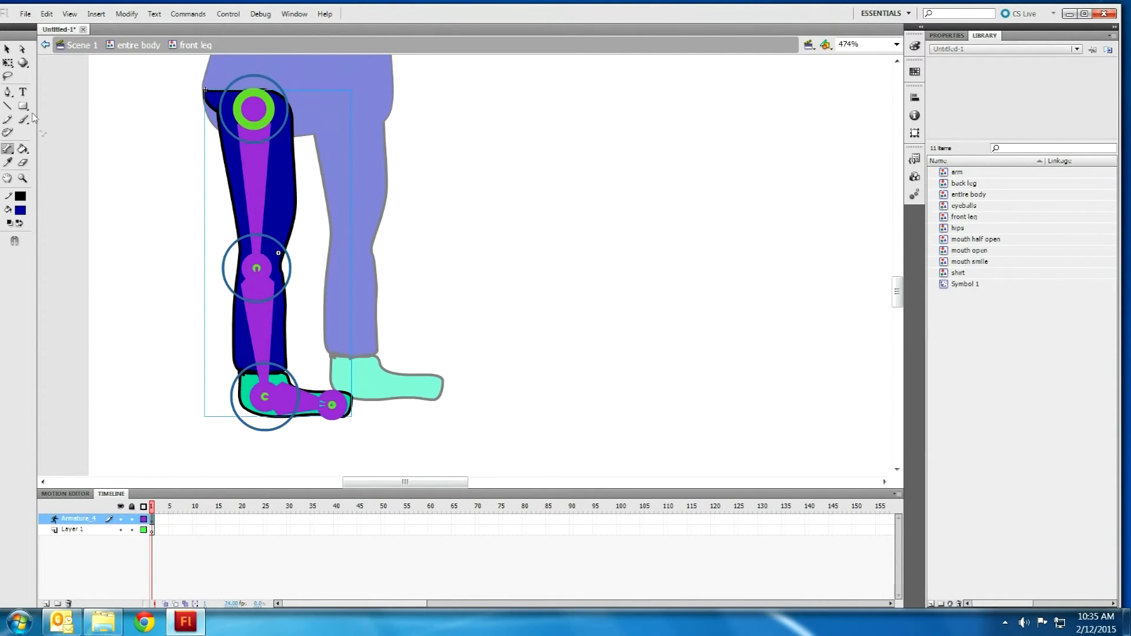
# Step: Pose the leg: bend the knee, swing the thigh forward and pull the foot back
pyautogui.click(7, 50)
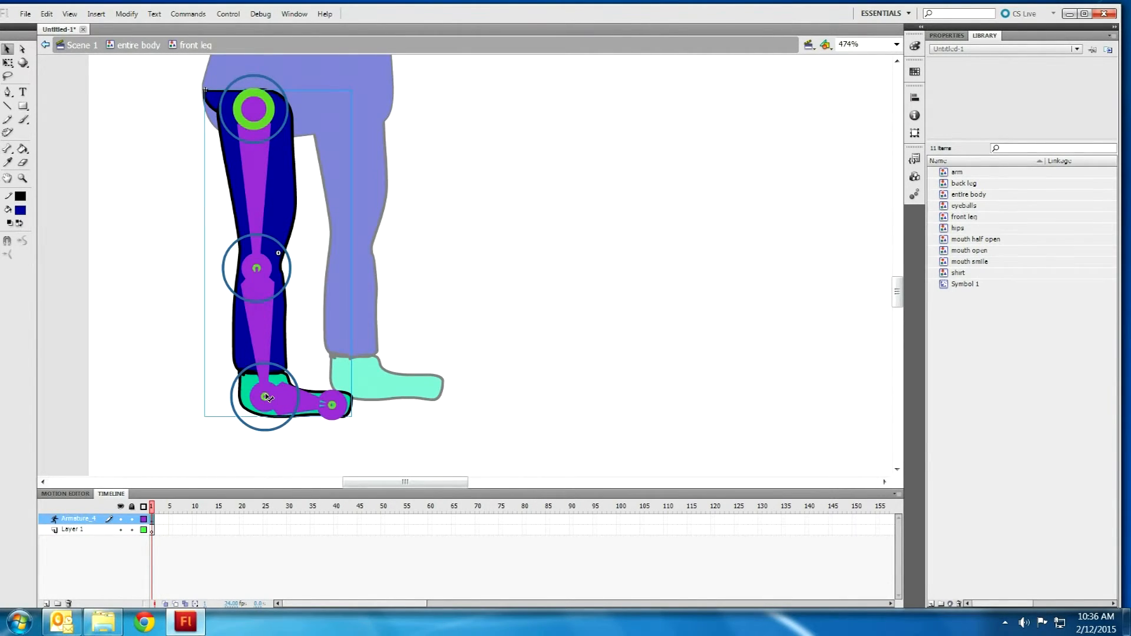
pyautogui.moveTo(268, 399); pyautogui.dragTo(311, 319)
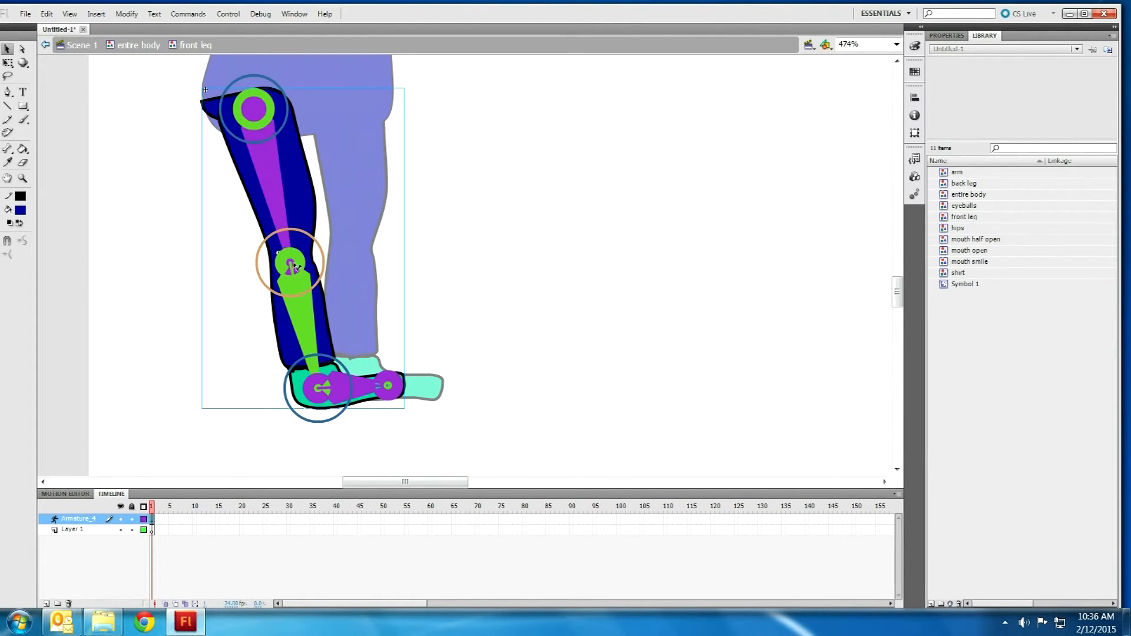
pyautogui.moveTo(292, 264); pyautogui.dragTo(308, 261)
pyautogui.moveTo(353, 387); pyautogui.dragTo(318, 403)
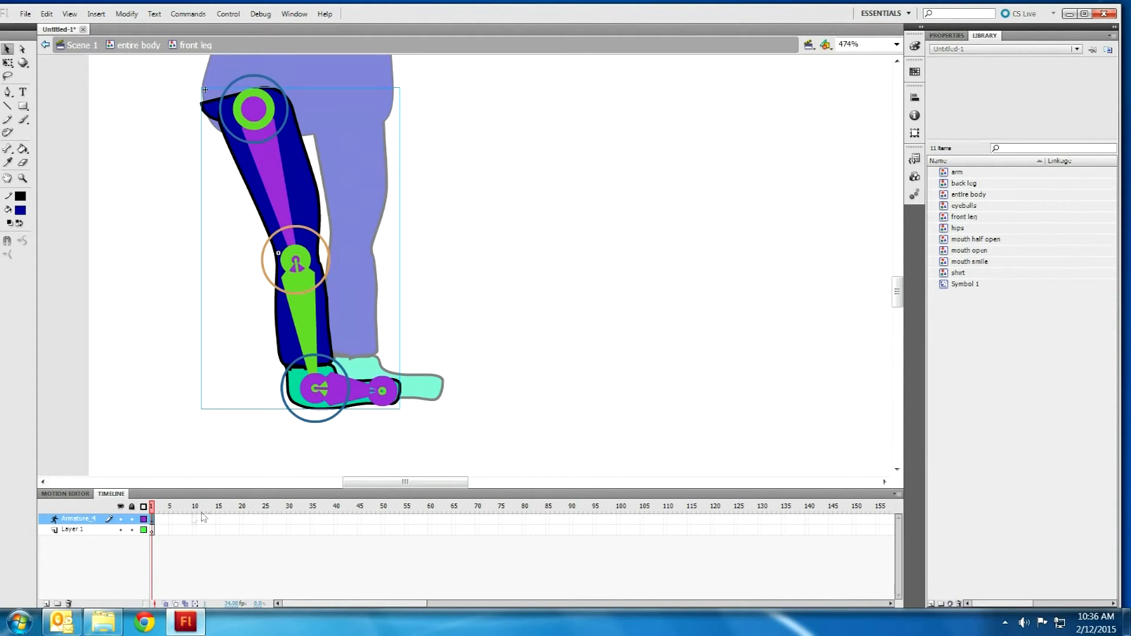
# Step: Insert a pose at frame 20 with the front leg swung backward and the foot levelled flat
pyautogui.rightClick(241, 521)
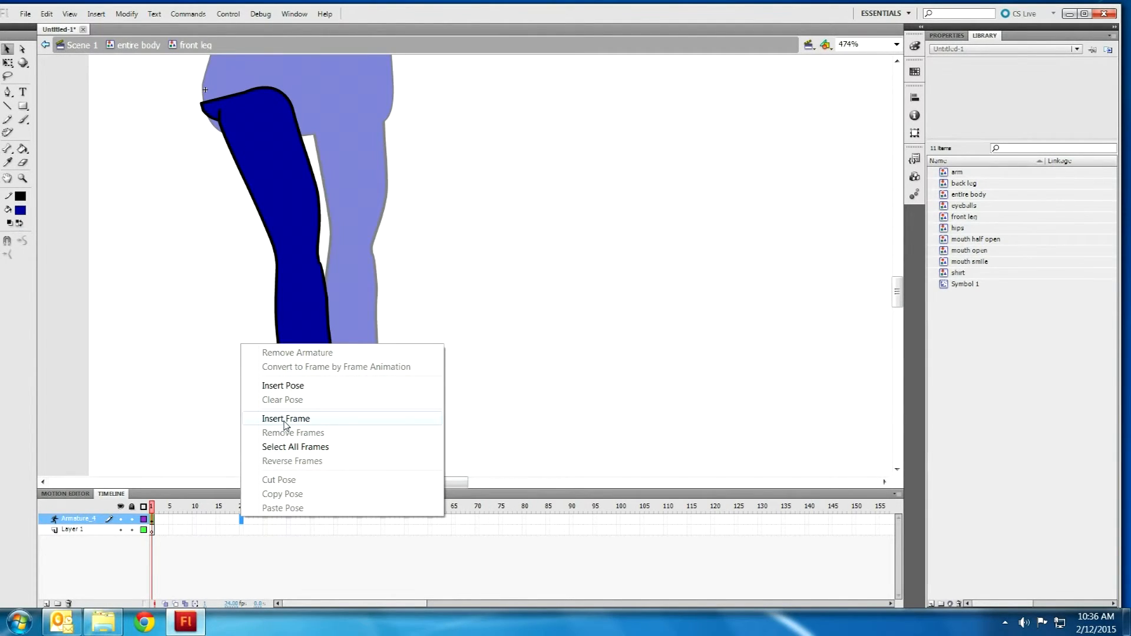
pyautogui.click(283, 385)
pyautogui.click(315, 390)
pyautogui.moveTo(317, 392); pyautogui.dragTo(155, 447)
pyautogui.moveTo(229, 407); pyautogui.dragTo(236, 379)
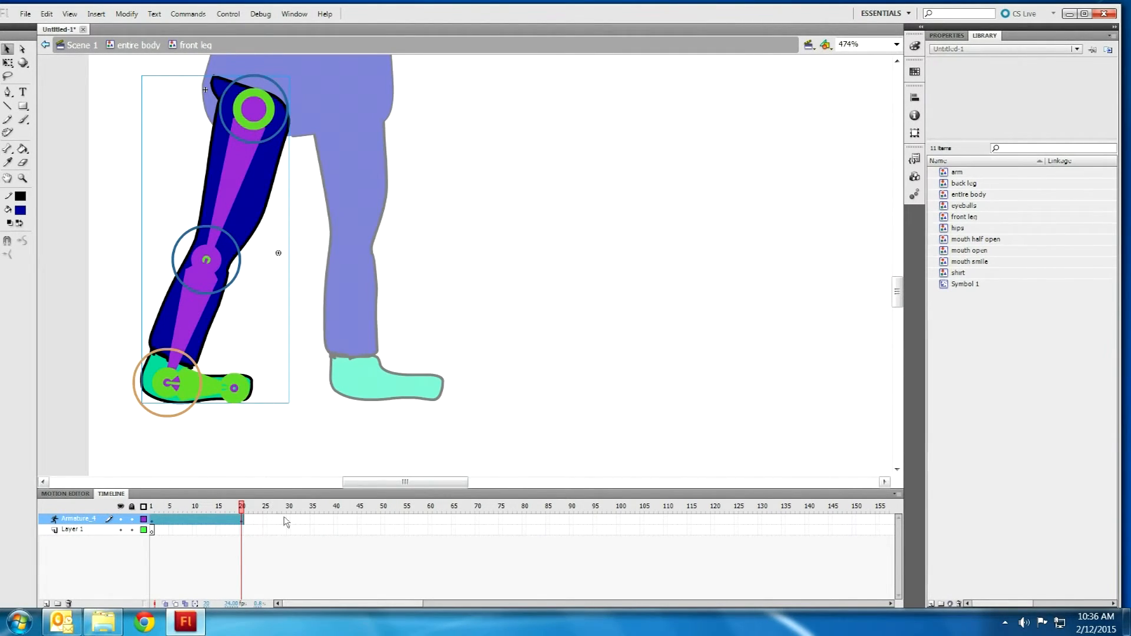
# Step: Extend the leg pose span to frame 40 and paste frame 1's pose into it
pyautogui.rightClick(338, 519)
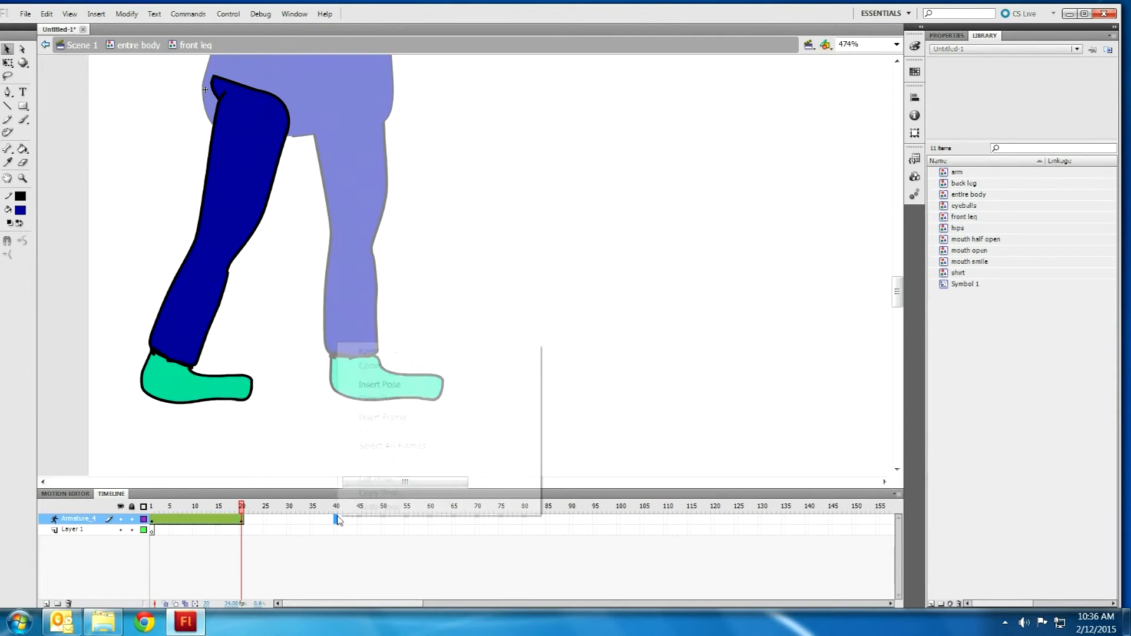
pyautogui.click(387, 389)
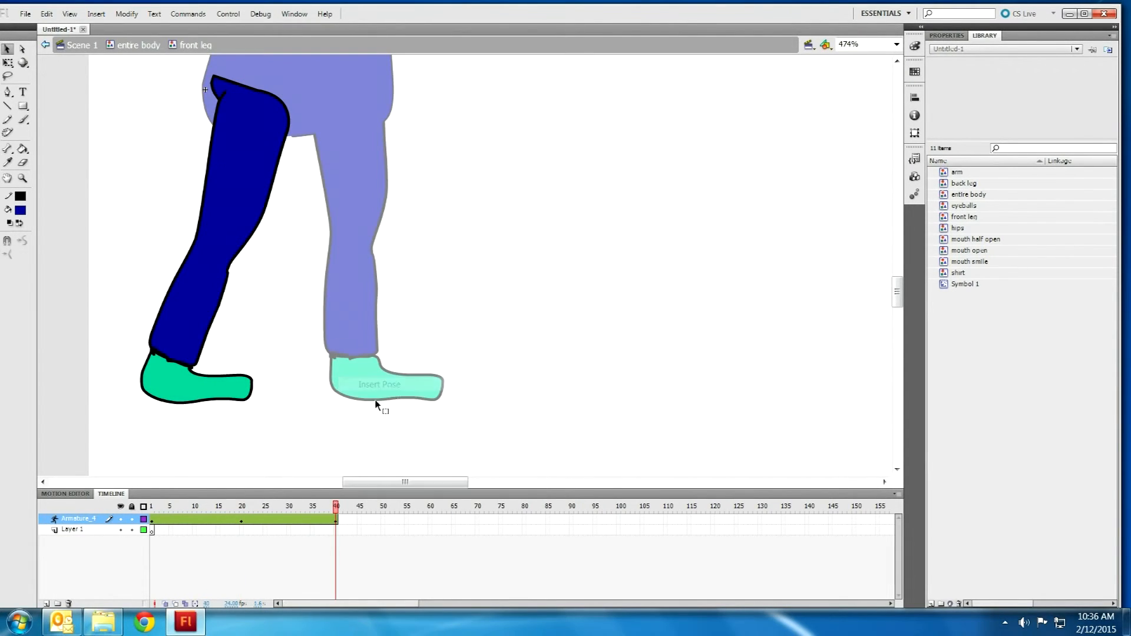
pyautogui.rightClick(153, 519)
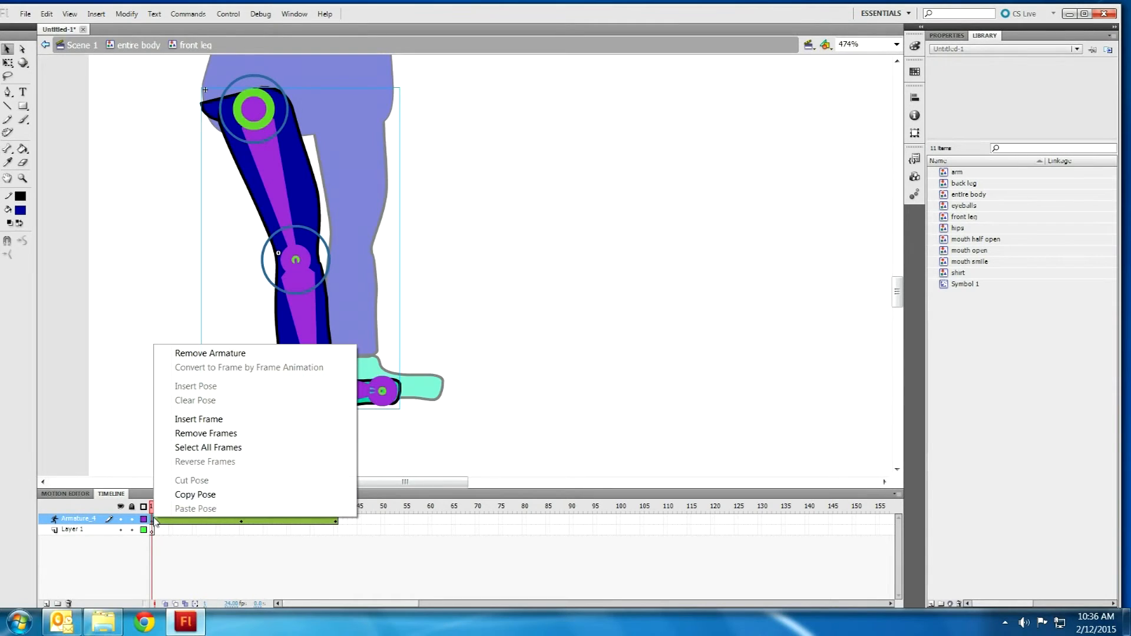
pyautogui.click(192, 495)
pyautogui.rightClick(337, 519)
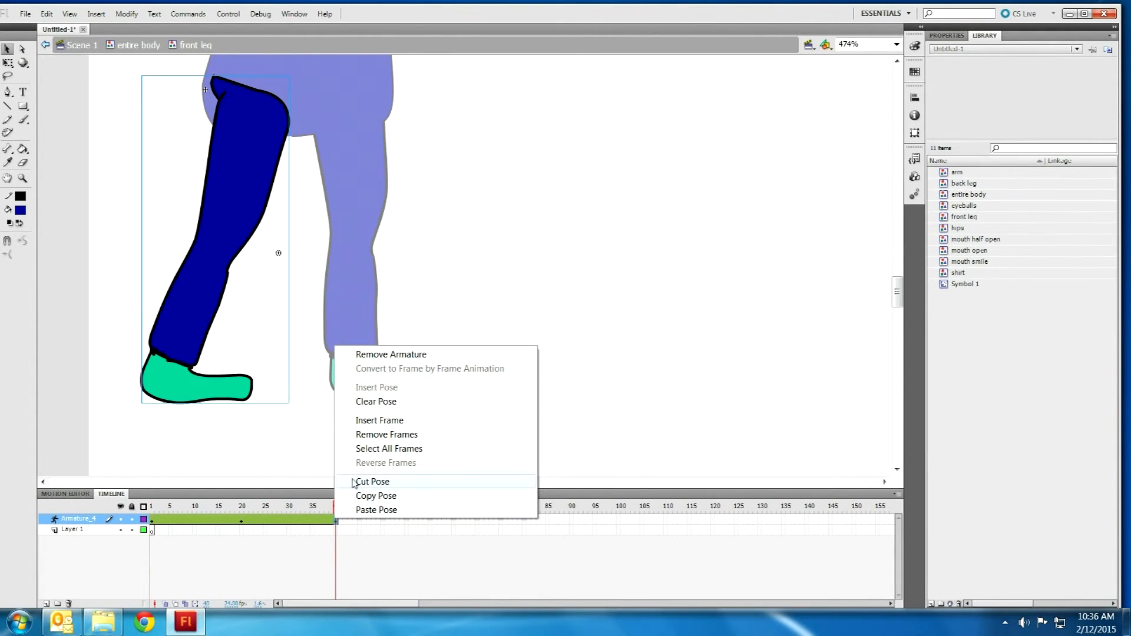
pyautogui.click(363, 512)
pyautogui.moveTo(334, 507); pyautogui.dragTo(243, 507)
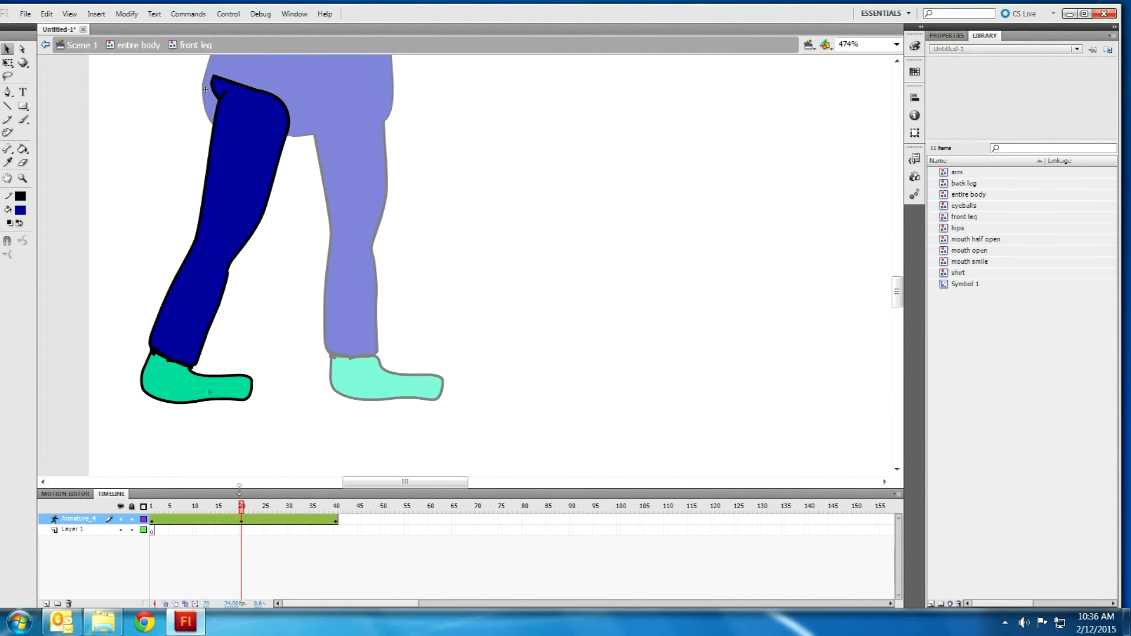
# Step: Bend the knee at frame 20 to lift the lower leg back, then return to the entire body
pyautogui.click(185, 285)
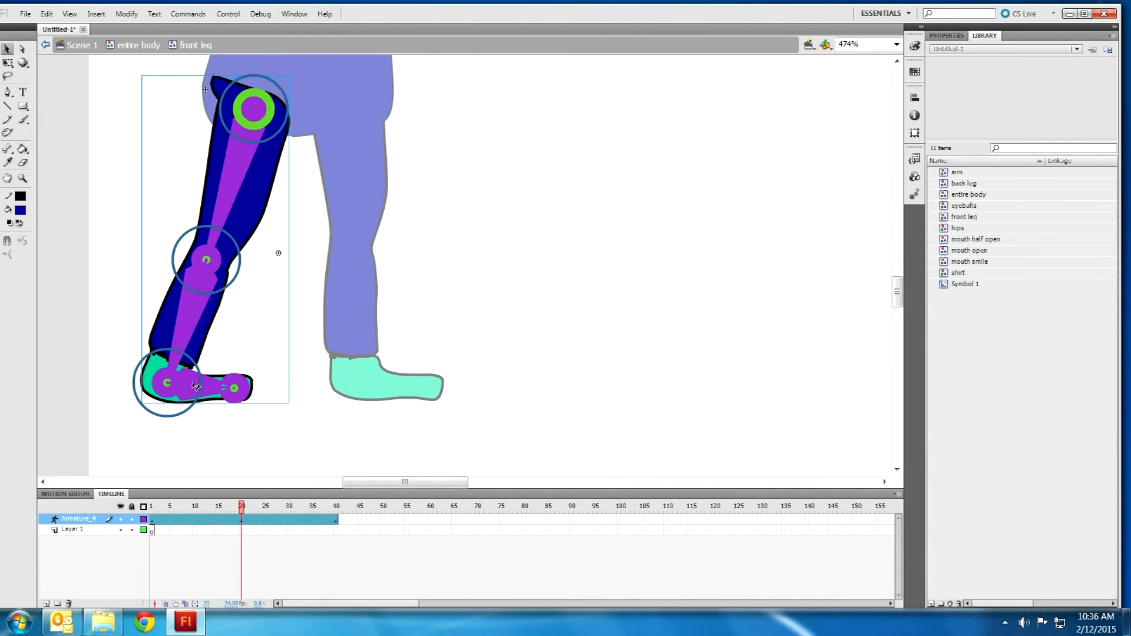
pyautogui.moveTo(171, 387); pyautogui.dragTo(199, 285)
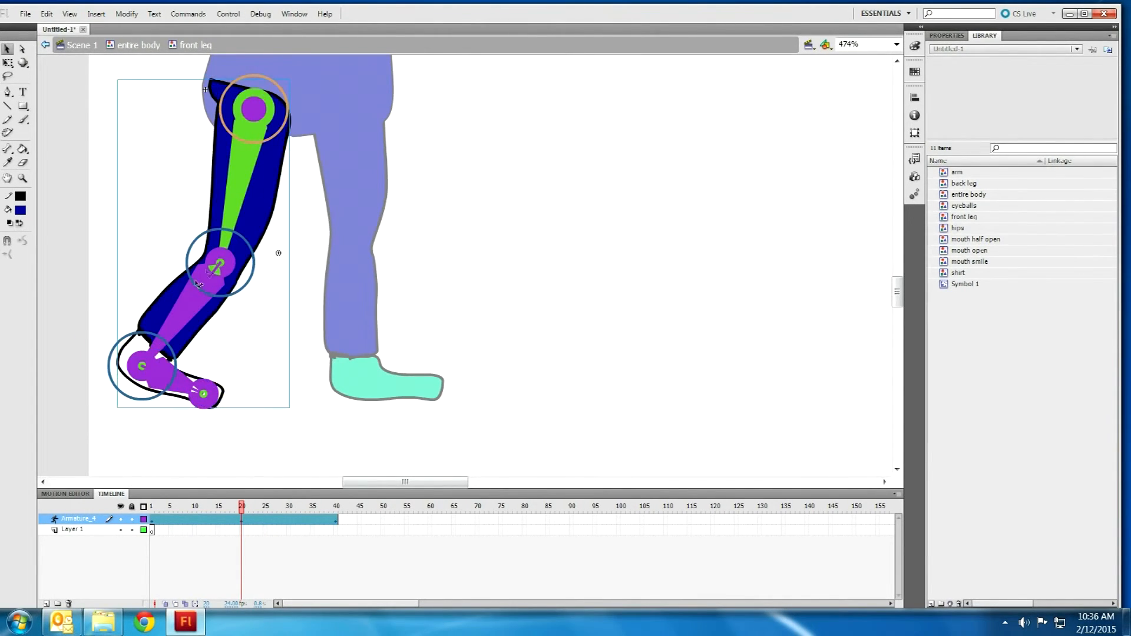
pyautogui.moveTo(139, 368); pyautogui.dragTo(135, 354)
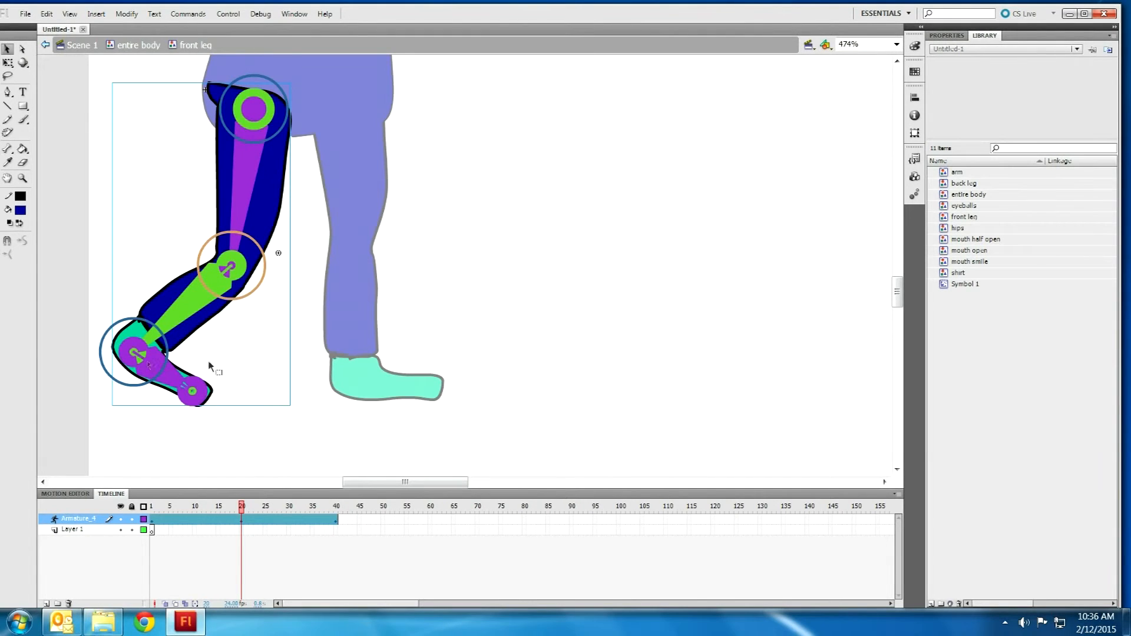
pyautogui.click(280, 409)
pyautogui.moveTo(242, 506); pyautogui.dragTo(151, 507)
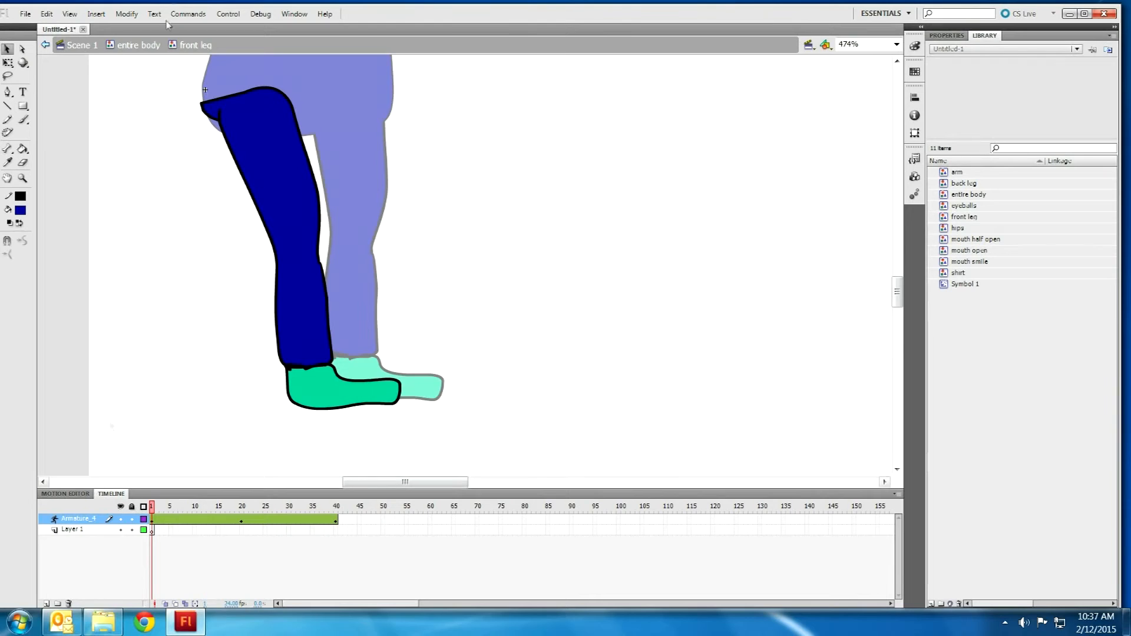
pyautogui.click(131, 48)
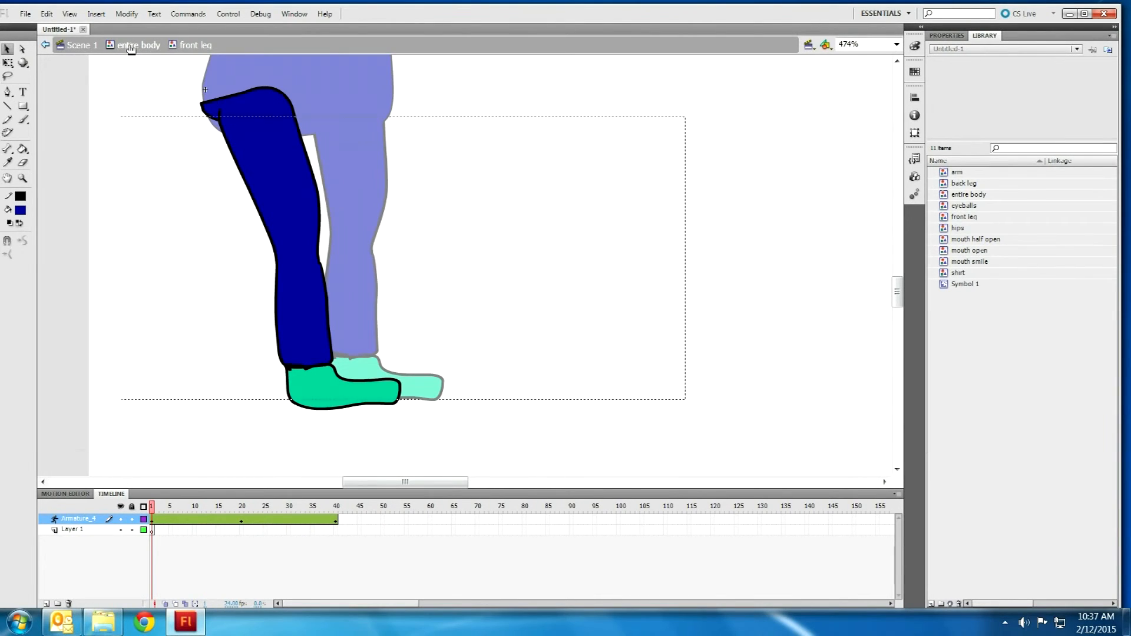
# Step: Open the back leg symbol for editing and select its whole shape
pyautogui.click(371, 275)
pyautogui.doubleClick(371, 276)
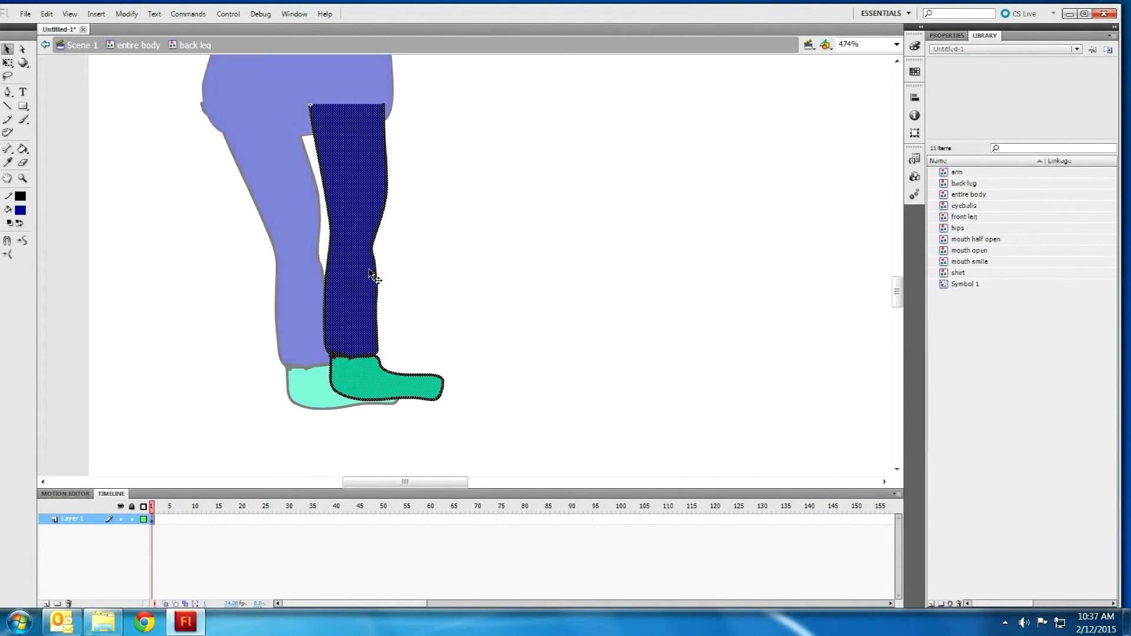
pyautogui.rightClick(195, 519)
pyautogui.click(237, 520)
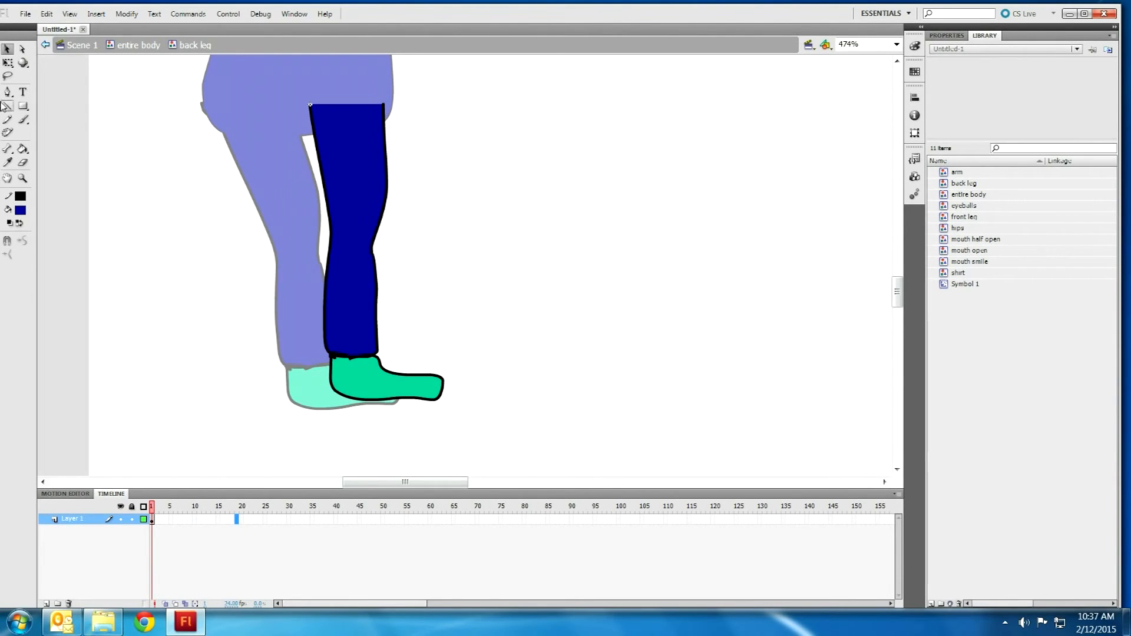
pyautogui.click(7, 148)
pyautogui.click(7, 49)
pyautogui.moveTo(507, 64)
pyautogui.mouseDown()
pyautogui.moveTo(273, 381)
pyautogui.moveTo(193, 379)
pyautogui.mouseUp()
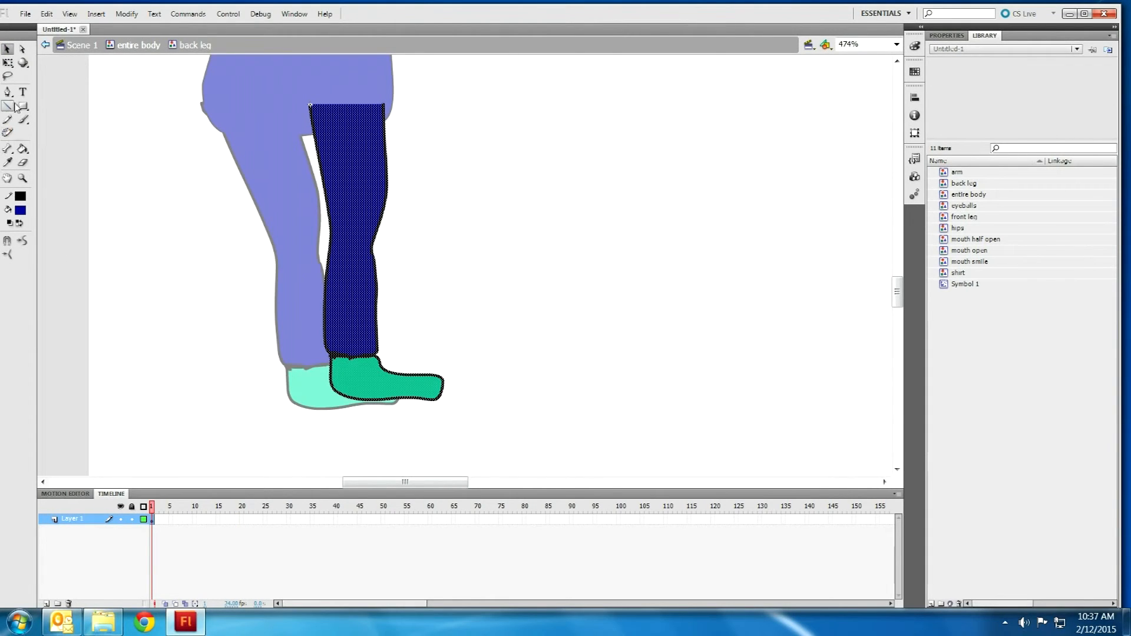
# Step: Draw a thigh bone from hip to knee, then shin and foot bones down to the toe
pyautogui.click(7, 149)
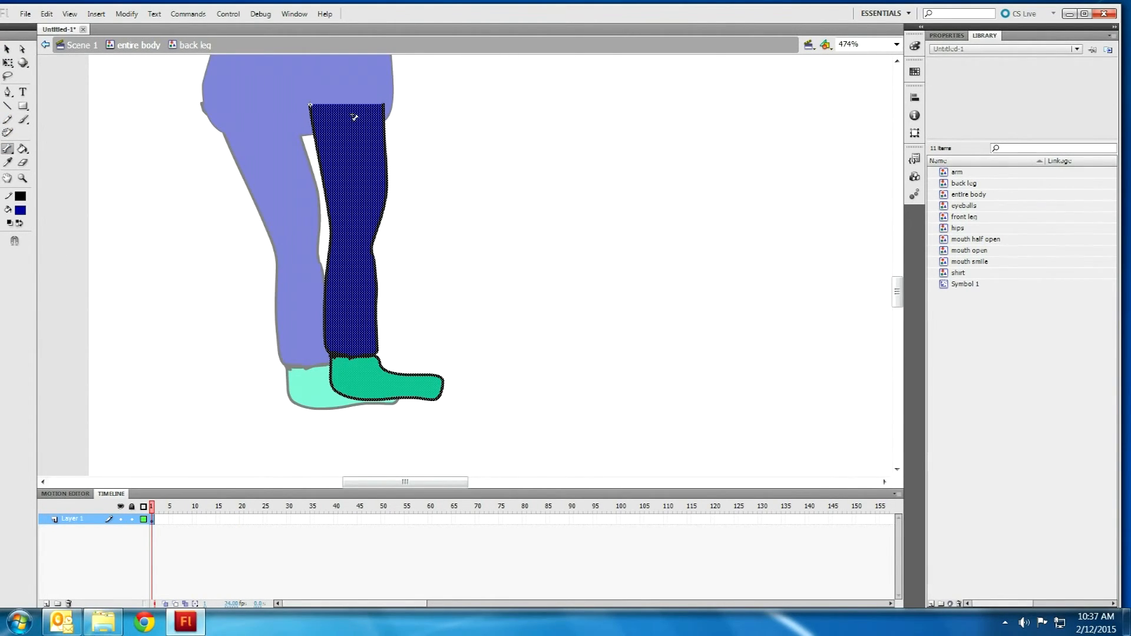
pyautogui.moveTo(354, 112); pyautogui.dragTo(357, 380)
pyautogui.moveTo(357, 380); pyautogui.dragTo(428, 387)
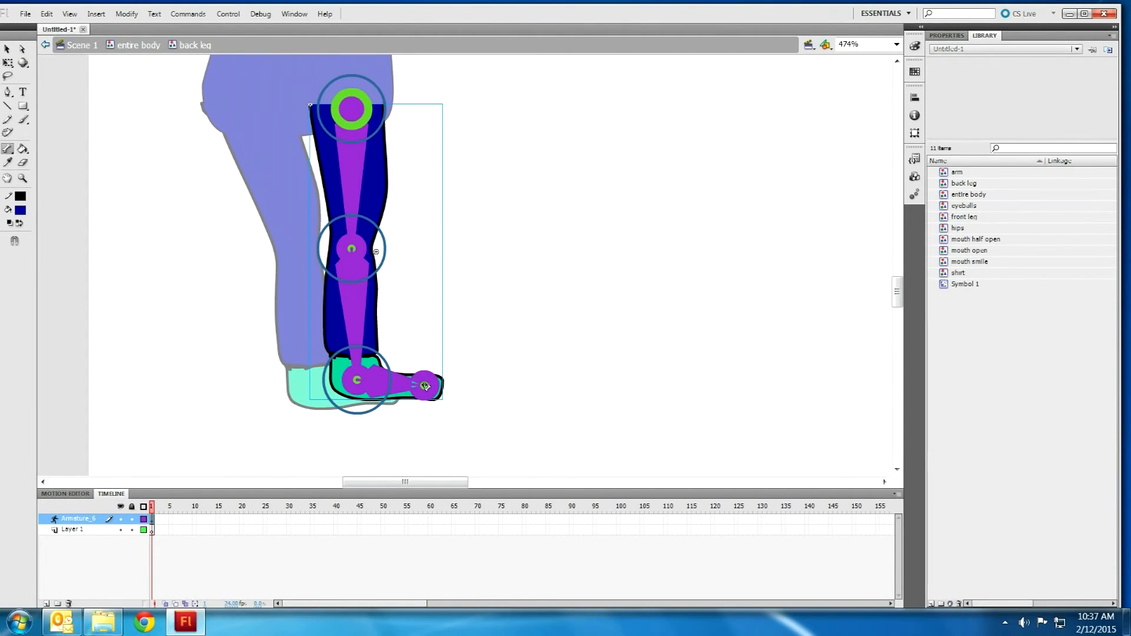
pyautogui.click(8, 50)
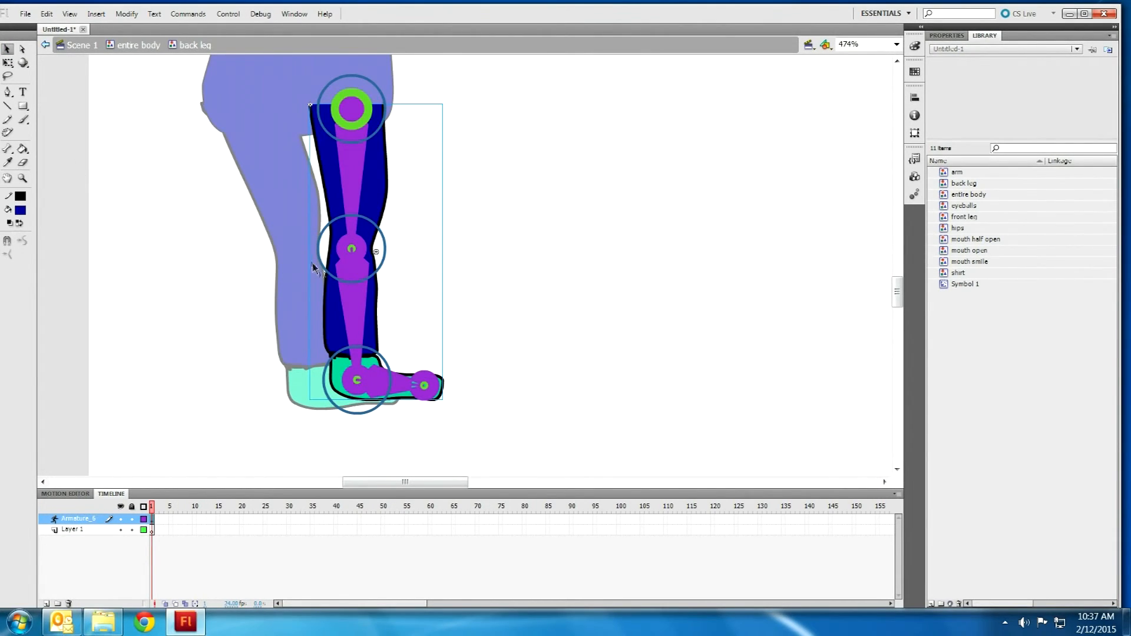
# Step: Pose the back leg bent forward at frame 1 and swung back under the body at frame 20
pyautogui.moveTo(364, 387); pyautogui.dragTo(488, 410)
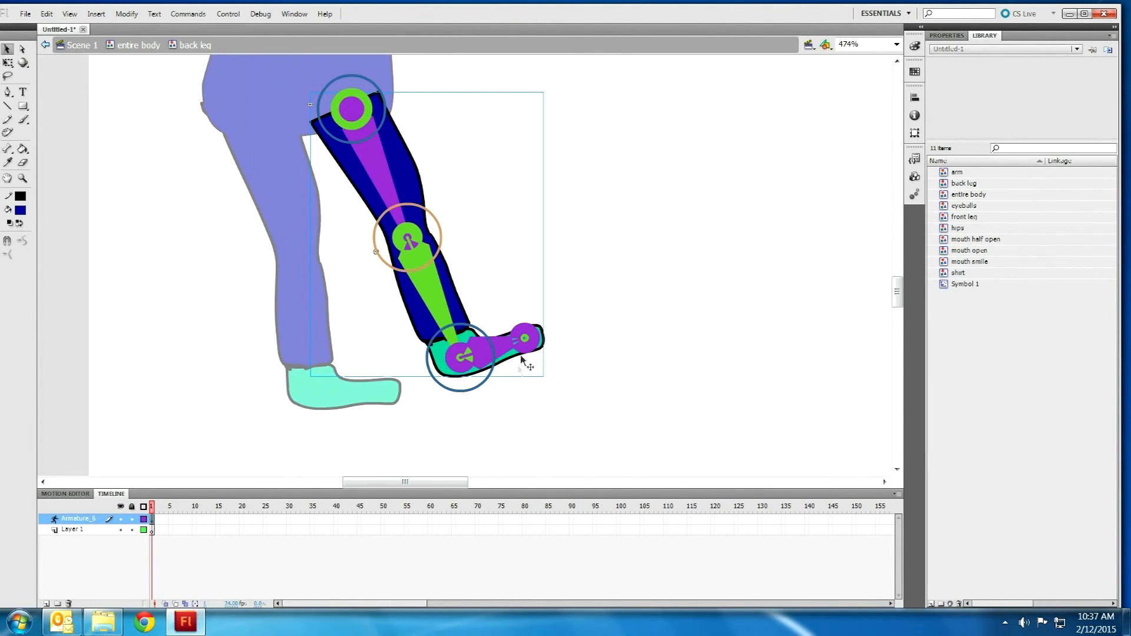
pyautogui.moveTo(528, 341); pyautogui.dragTo(534, 361)
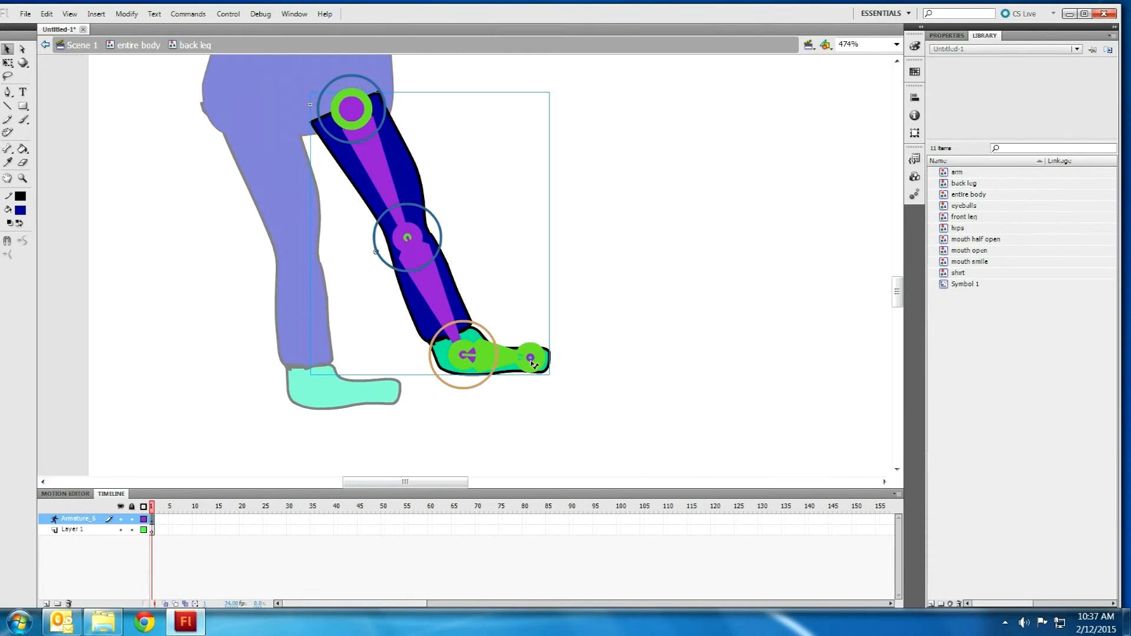
pyautogui.rightClick(243, 518)
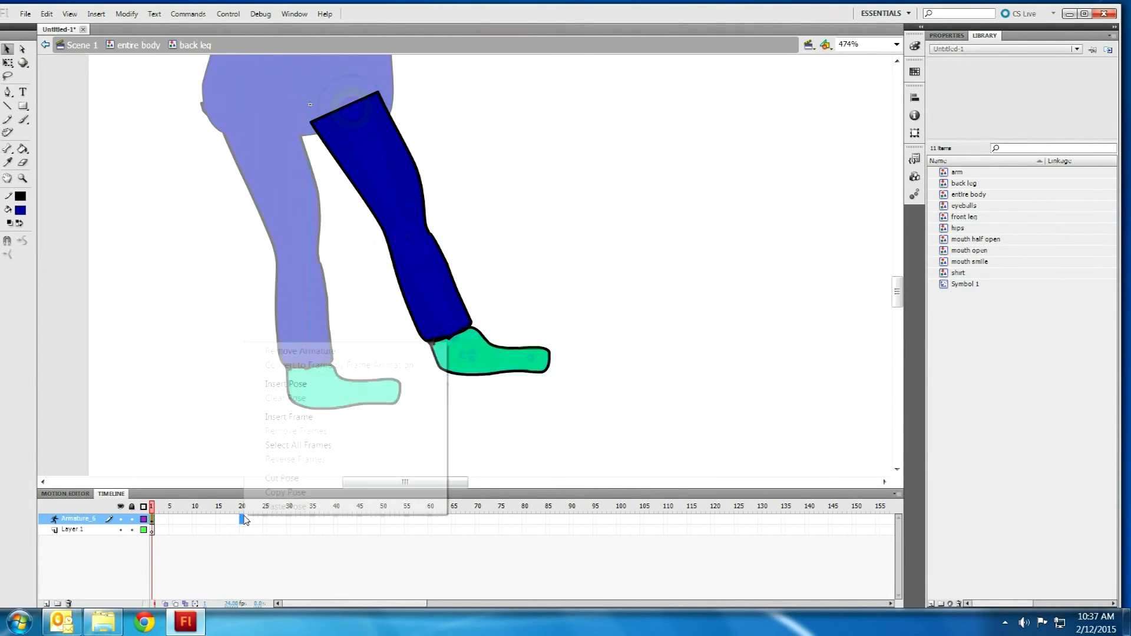
pyautogui.click(286, 384)
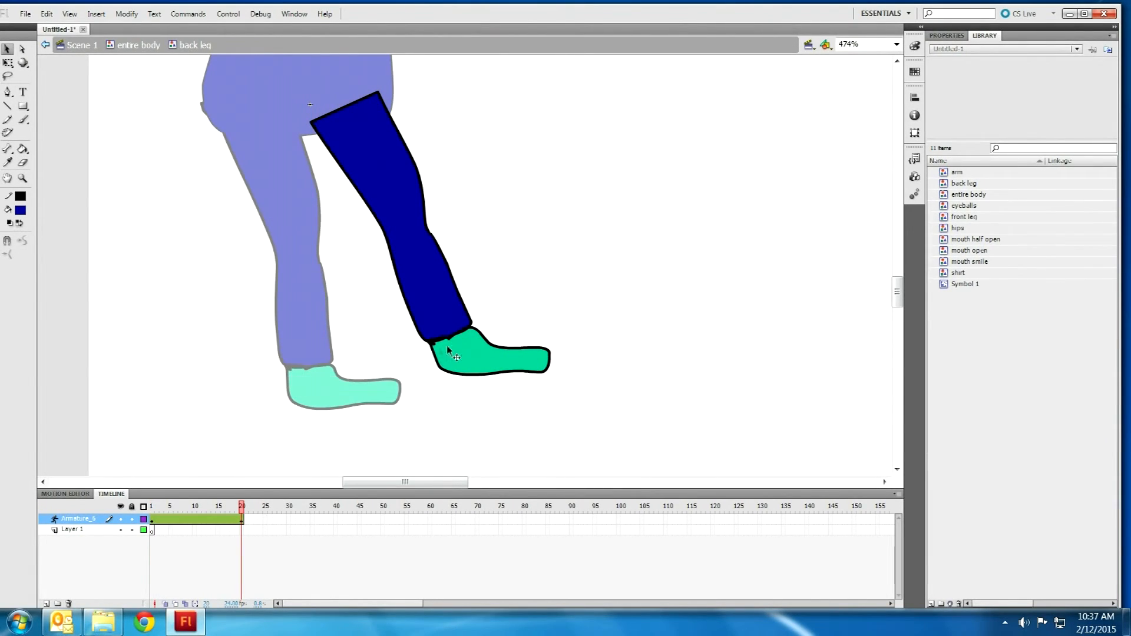
pyautogui.moveTo(363, 390); pyautogui.dragTo(321, 395)
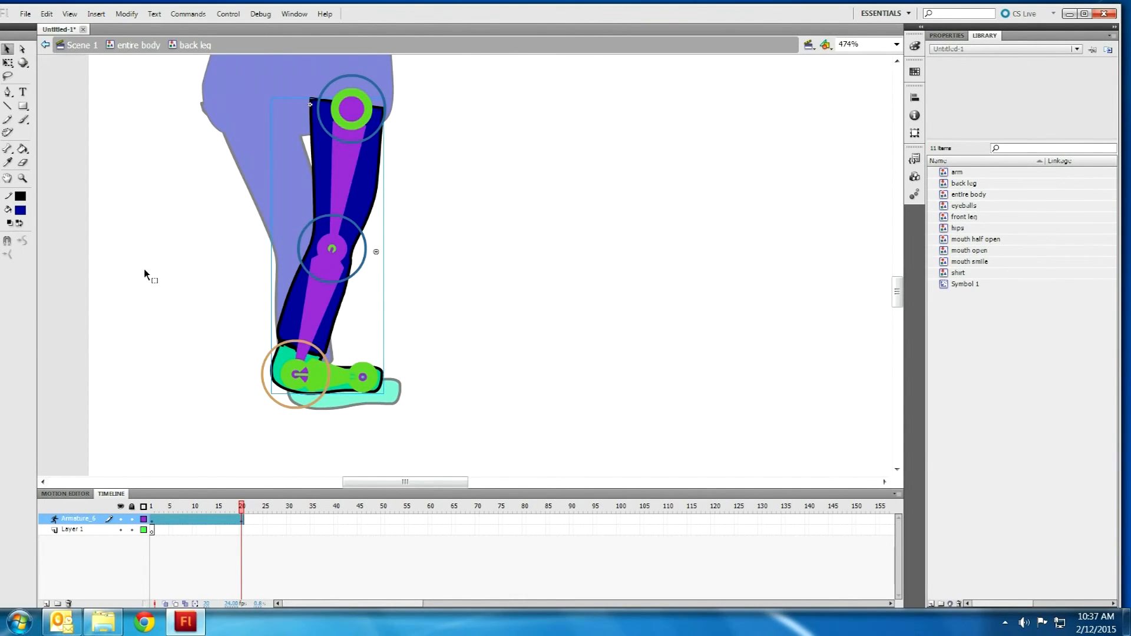
pyautogui.click(364, 380)
pyautogui.press('Return')
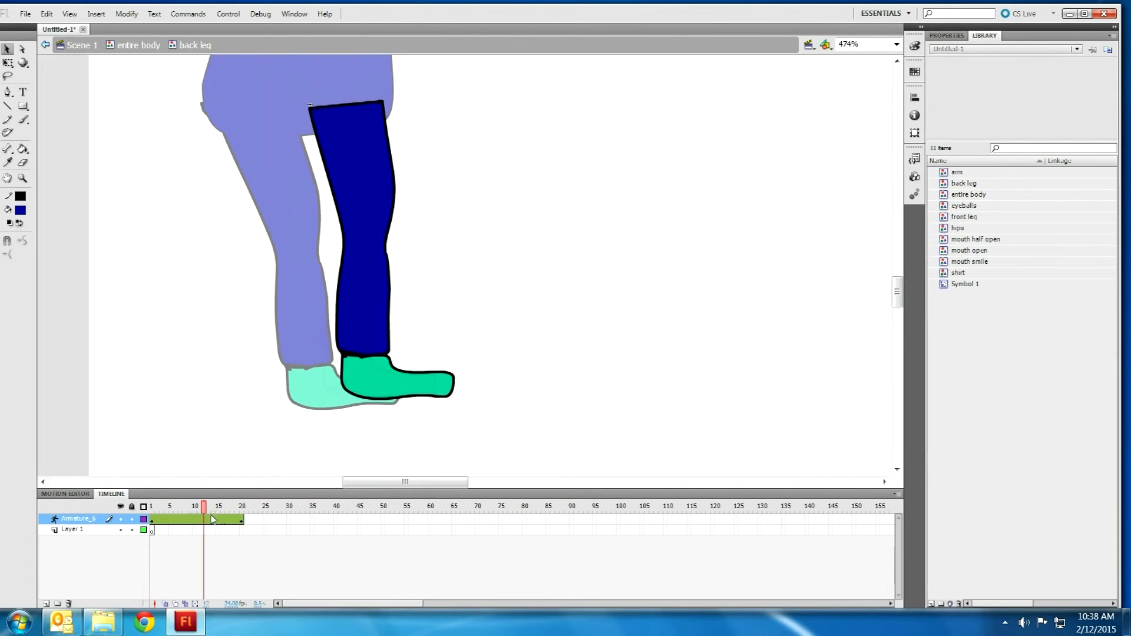
# Step: Add a frame 40 pose copied from frame 1, preview the loop, and return to the main scene
pyautogui.rightClick(340, 524)
pyautogui.click(367, 387)
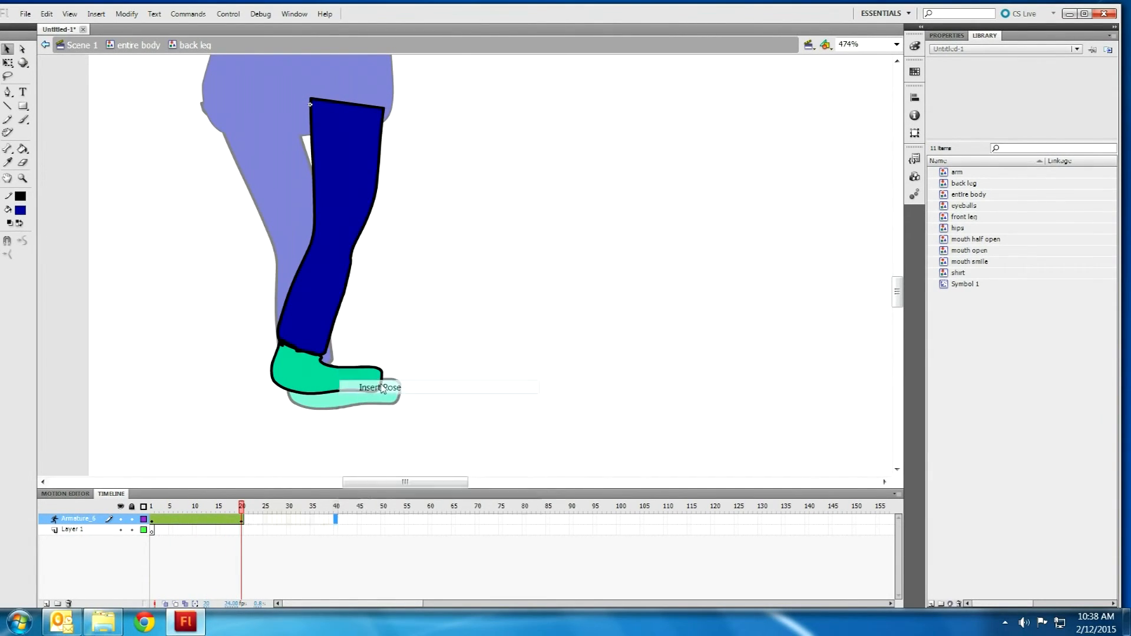
pyautogui.rightClick(153, 521)
pyautogui.click(189, 497)
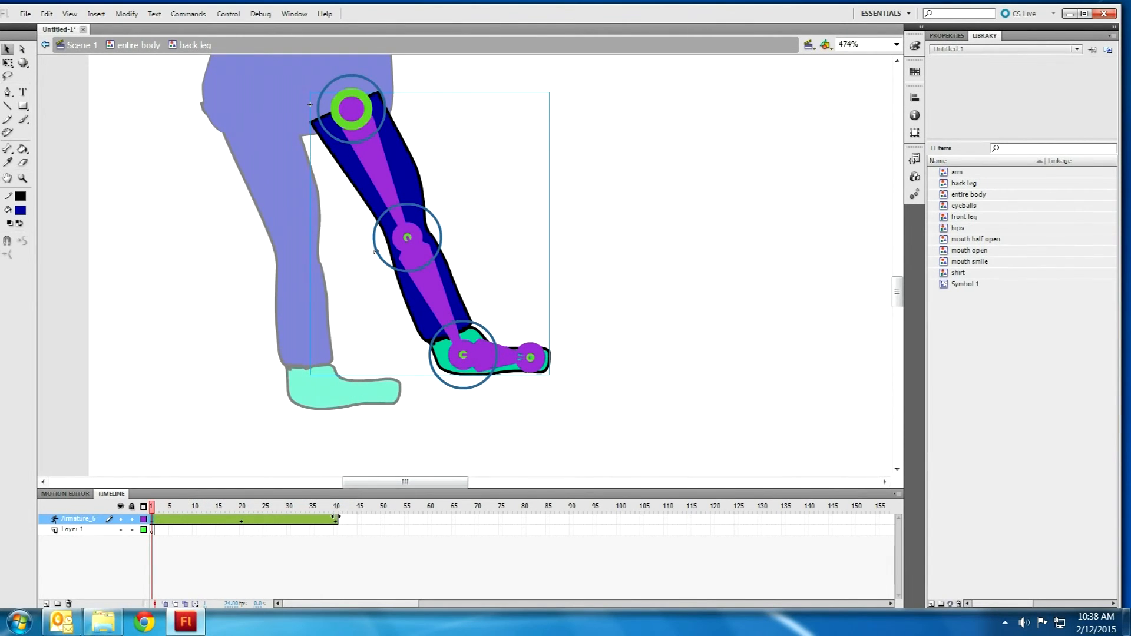
pyautogui.rightClick(336, 518)
pyautogui.click(370, 508)
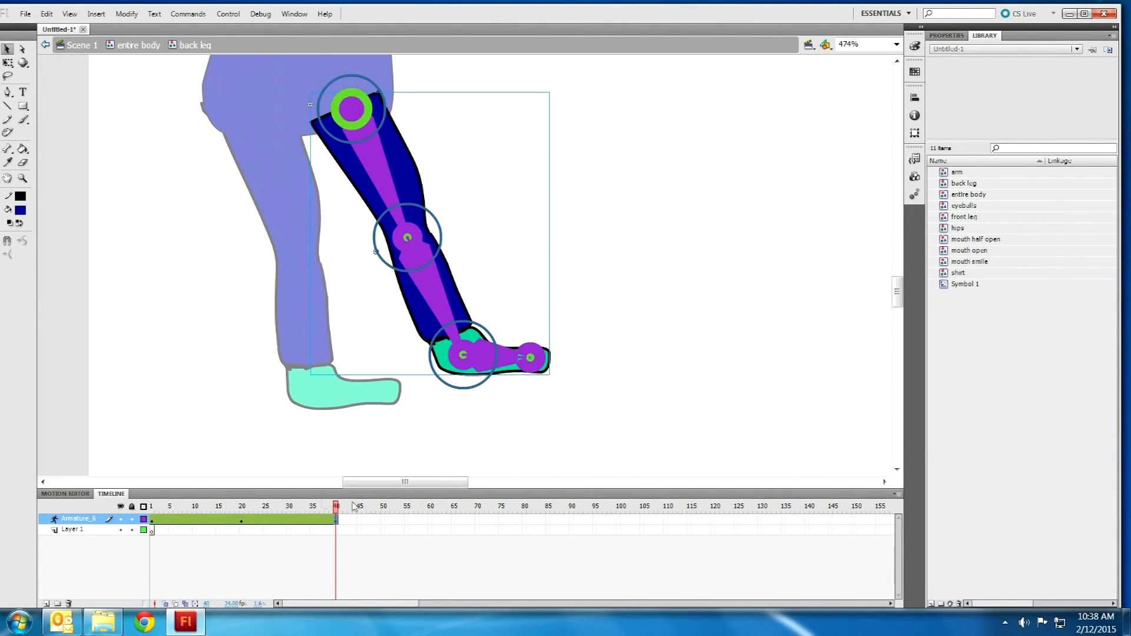
pyautogui.press('Return')
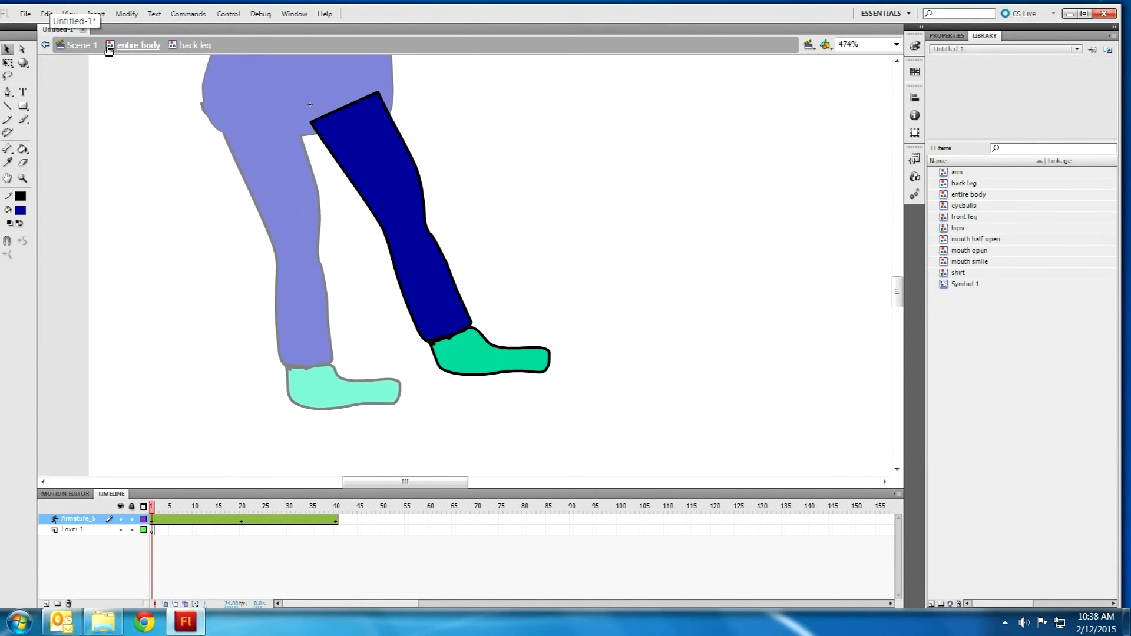
pyautogui.click(88, 47)
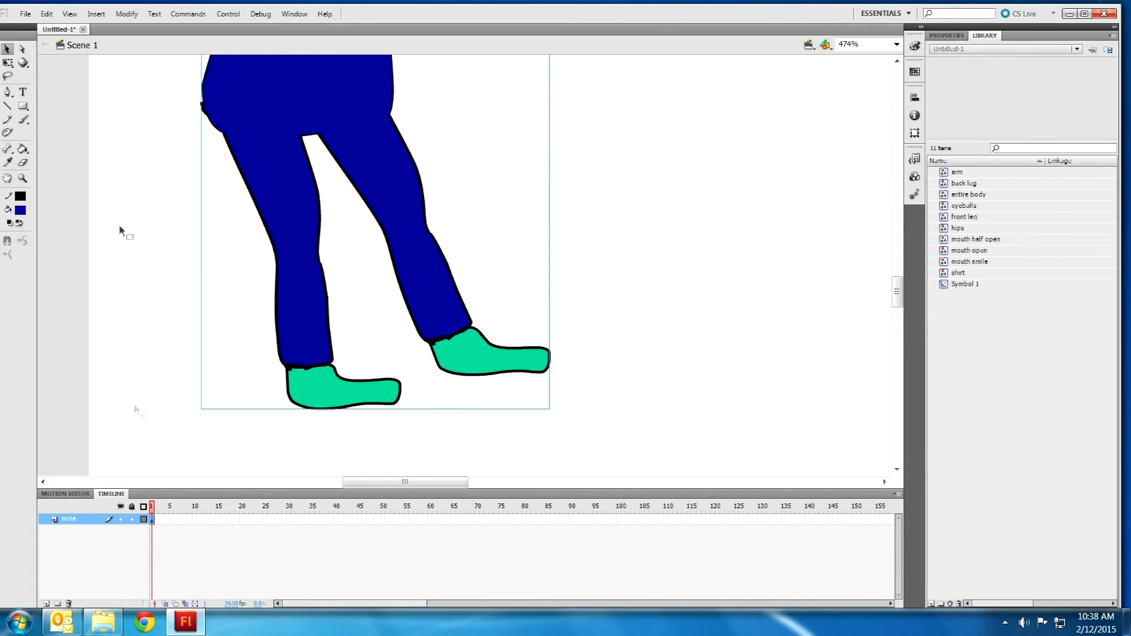
# Step: Zoom out, insert frames up to frame 40 on the scene's layer, and reopen the boy figure
pyautogui.scroll(-2, 183, 177)
pyautogui.scroll(-3, 179, 181)
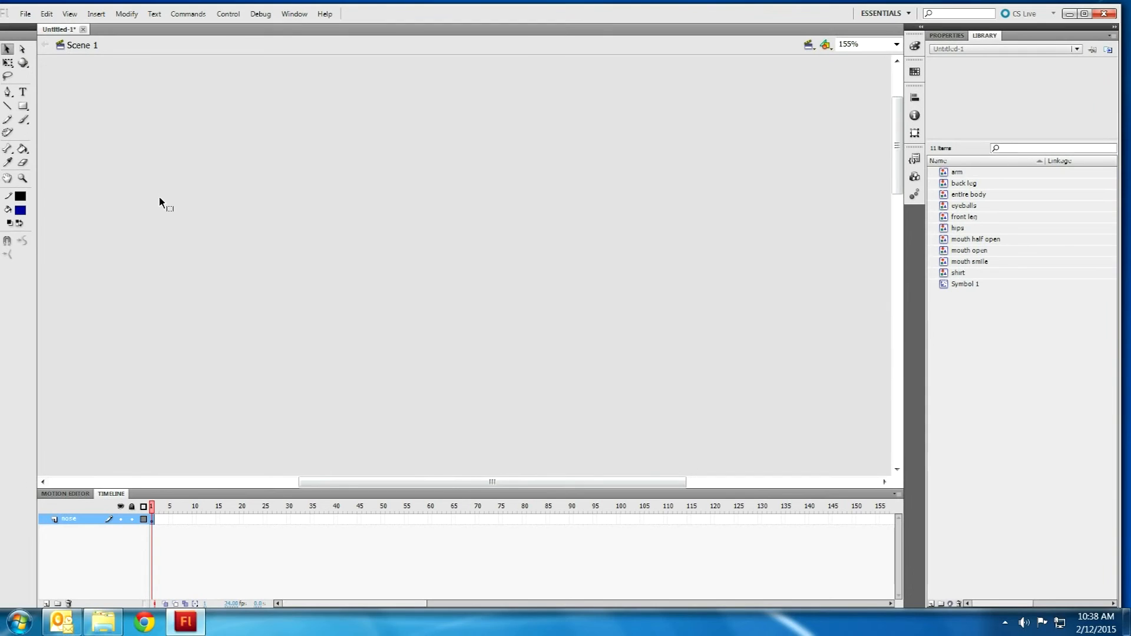
pyautogui.scroll(-5, 194, 212)
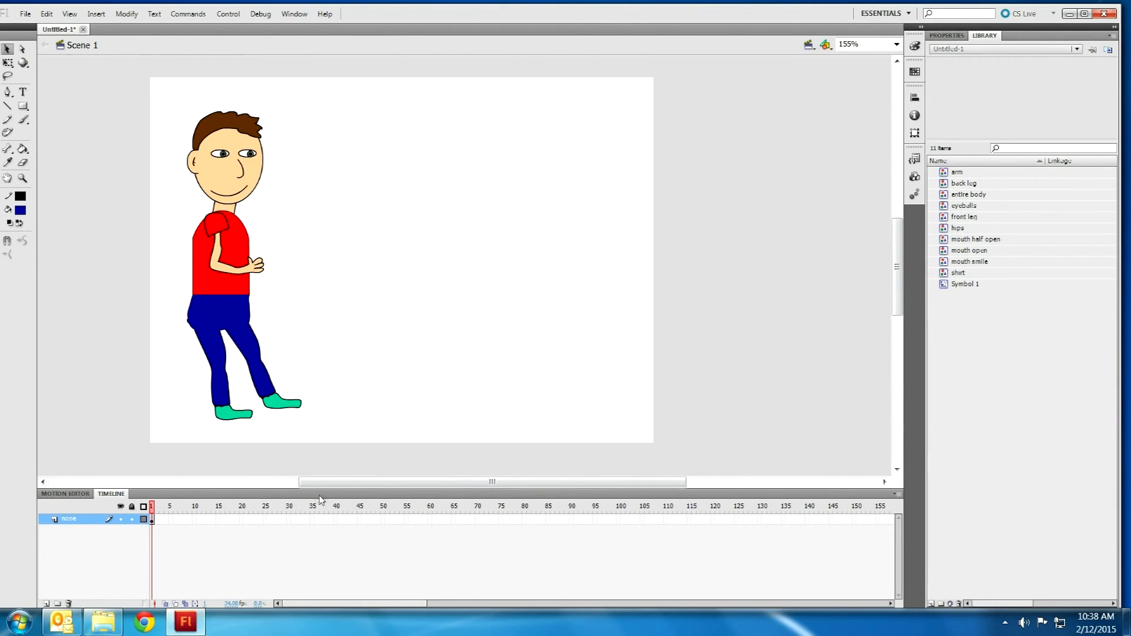
pyautogui.rightClick(337, 519)
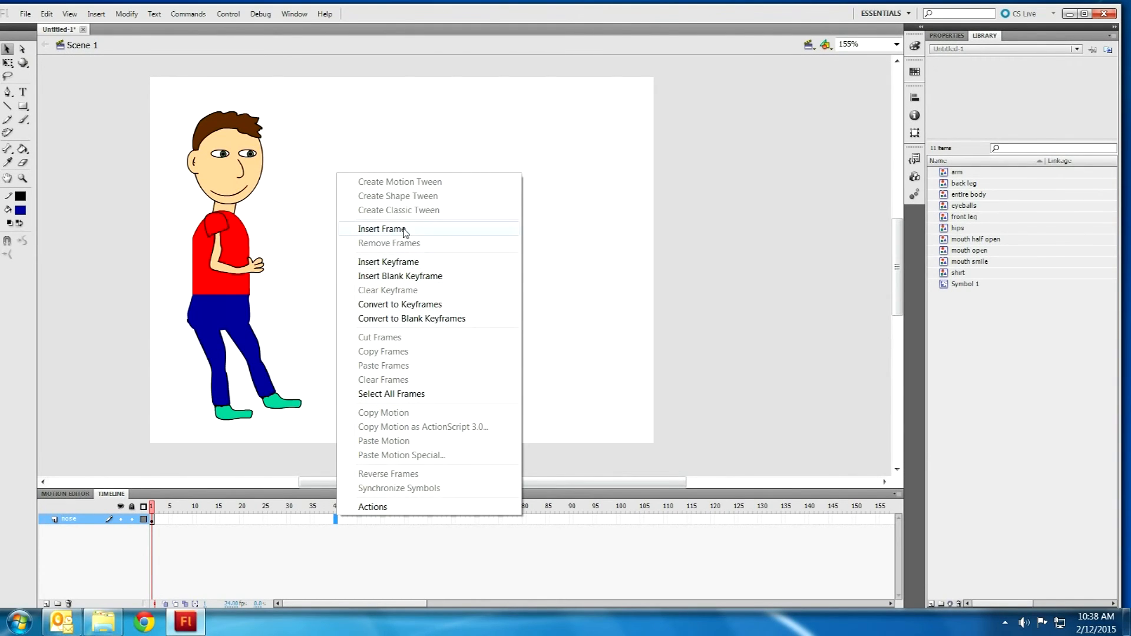
pyautogui.click(372, 232)
pyautogui.moveTo(271, 505); pyautogui.dragTo(142, 530)
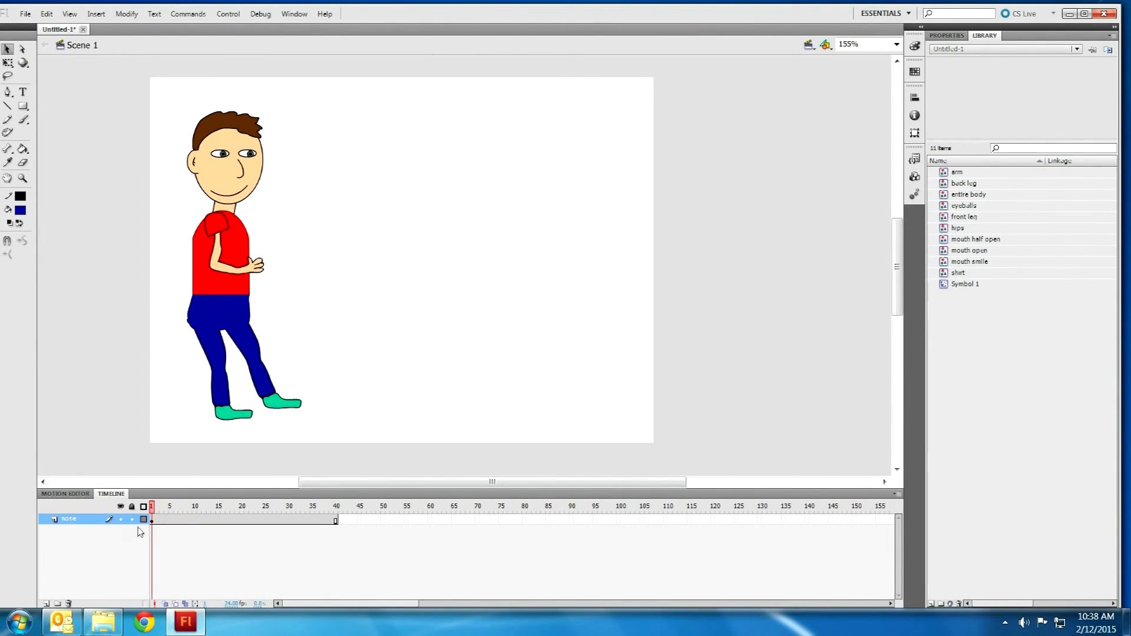
pyautogui.click(225, 327)
pyautogui.doubleClick(223, 317)
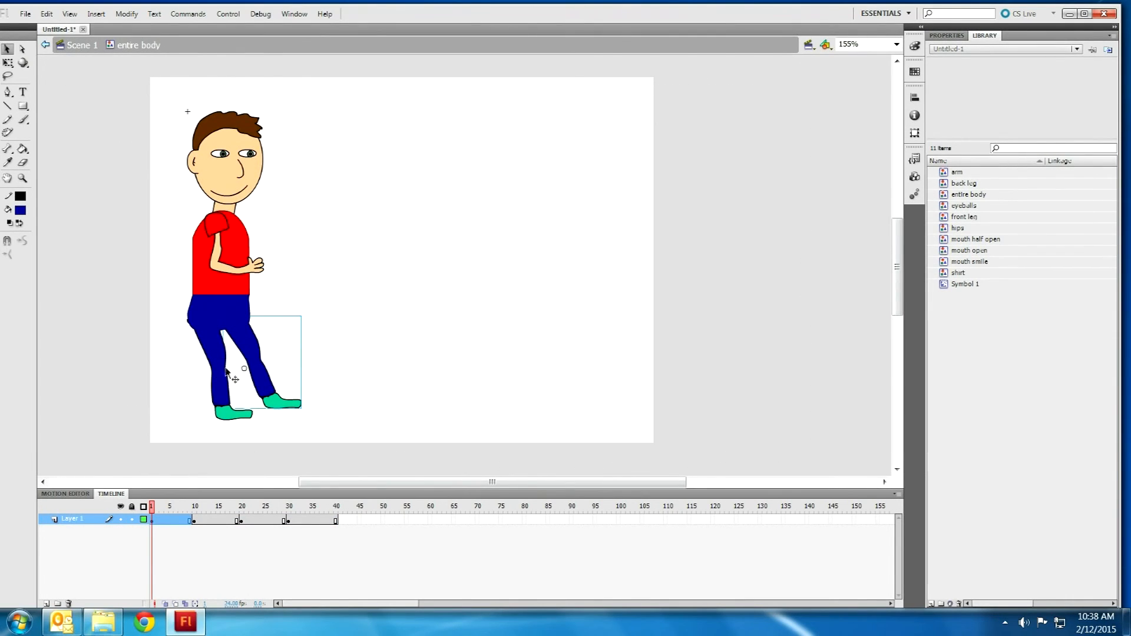
# Step: Remove frames 10 through 40 from Layer 1 of the entire body symbol
pyautogui.moveTo(154, 506); pyautogui.dragTo(197, 522)
pyautogui.click(318, 522)
pyautogui.click(196, 521)
pyautogui.rightClick(195, 522)
pyautogui.click(238, 537)
pyautogui.click(302, 521)
pyautogui.moveTo(339, 522); pyautogui.dragTo(197, 521)
pyautogui.rightClick(199, 520)
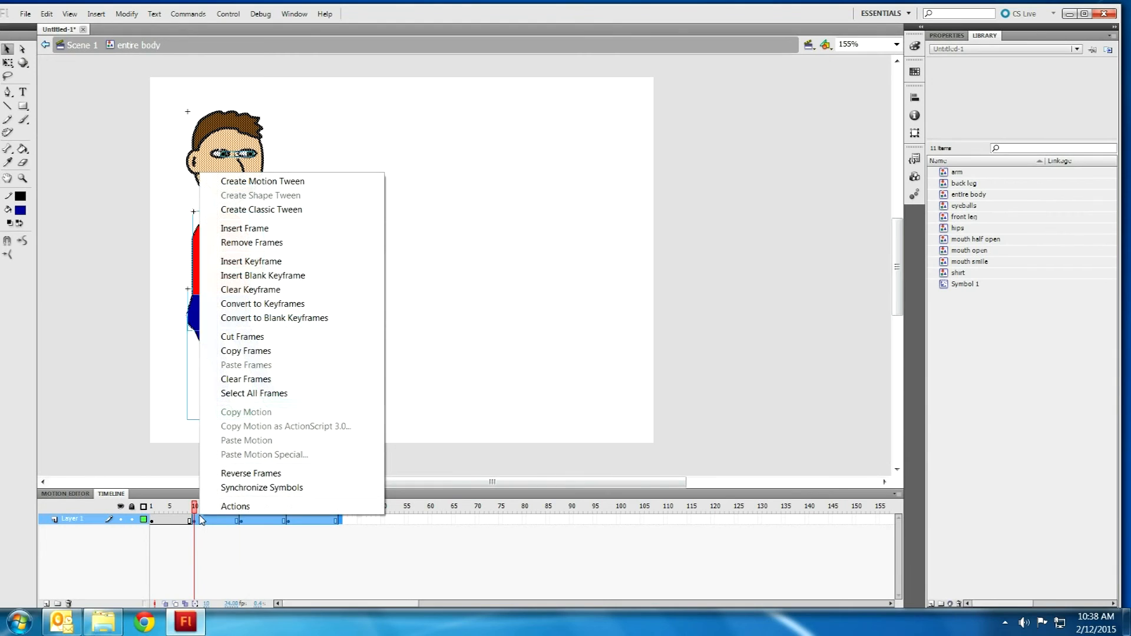
pyautogui.click(252, 242)
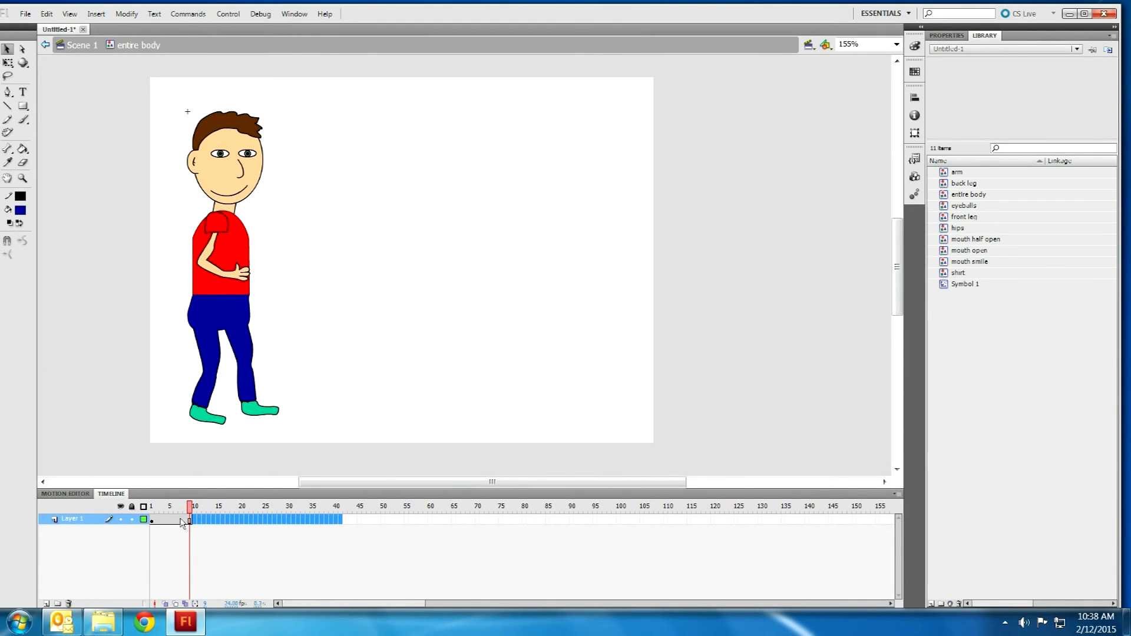
pyautogui.moveTo(190, 508); pyautogui.dragTo(143, 491)
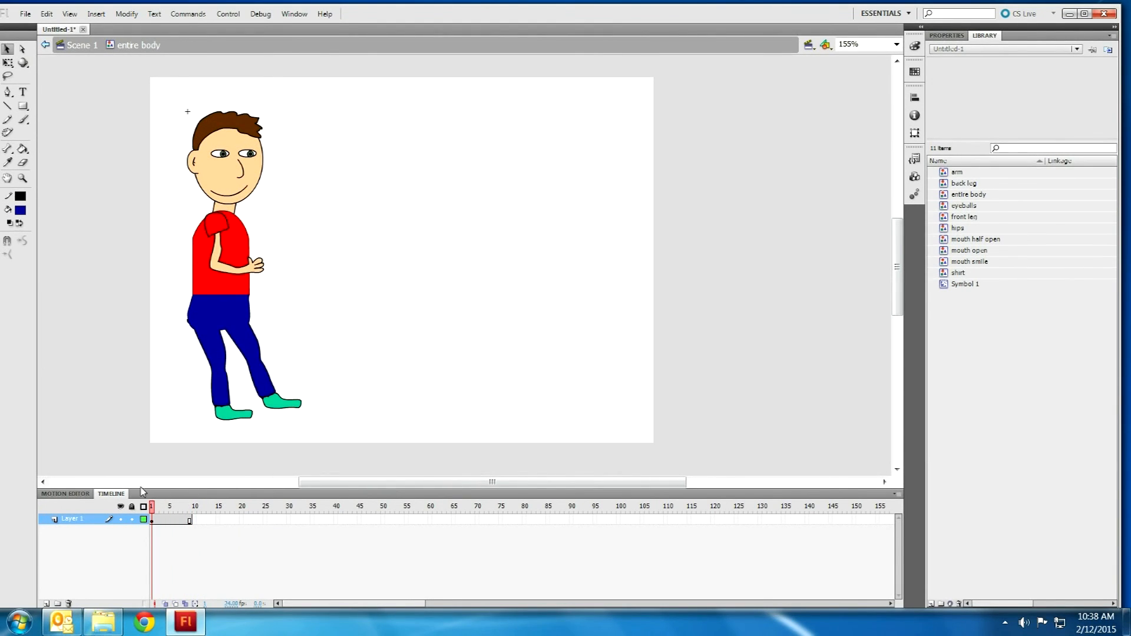
# Step: Insert a keyframe at frame 40 on Layer 1 and preview the 40-frame body animation
pyautogui.rightClick(336, 519)
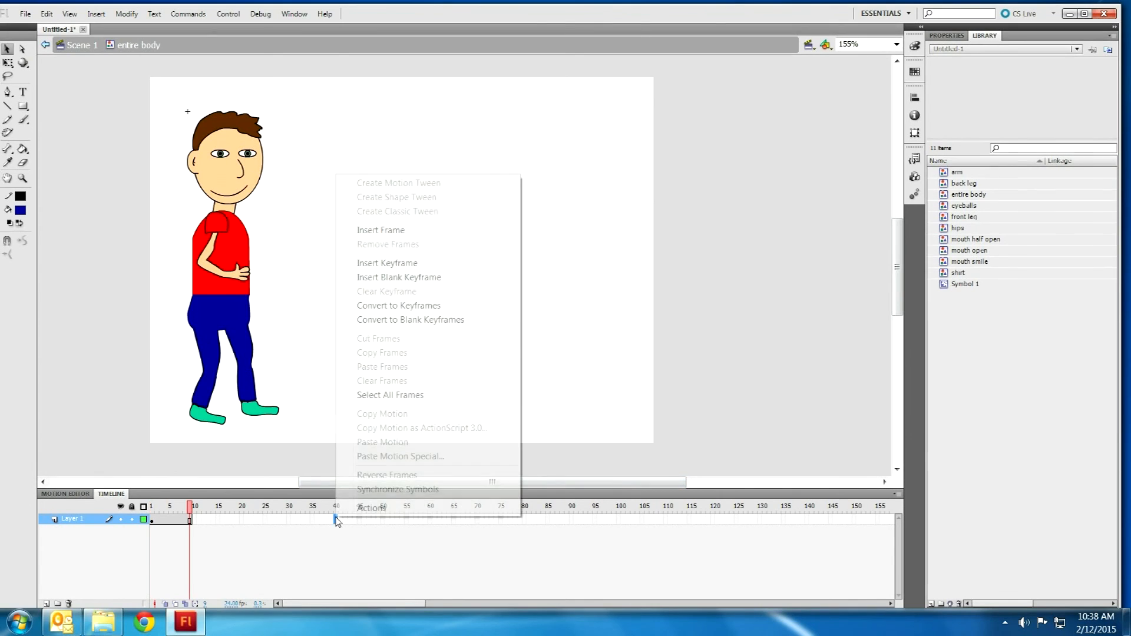
pyautogui.click(376, 264)
pyautogui.moveTo(235, 512); pyautogui.dragTo(139, 487)
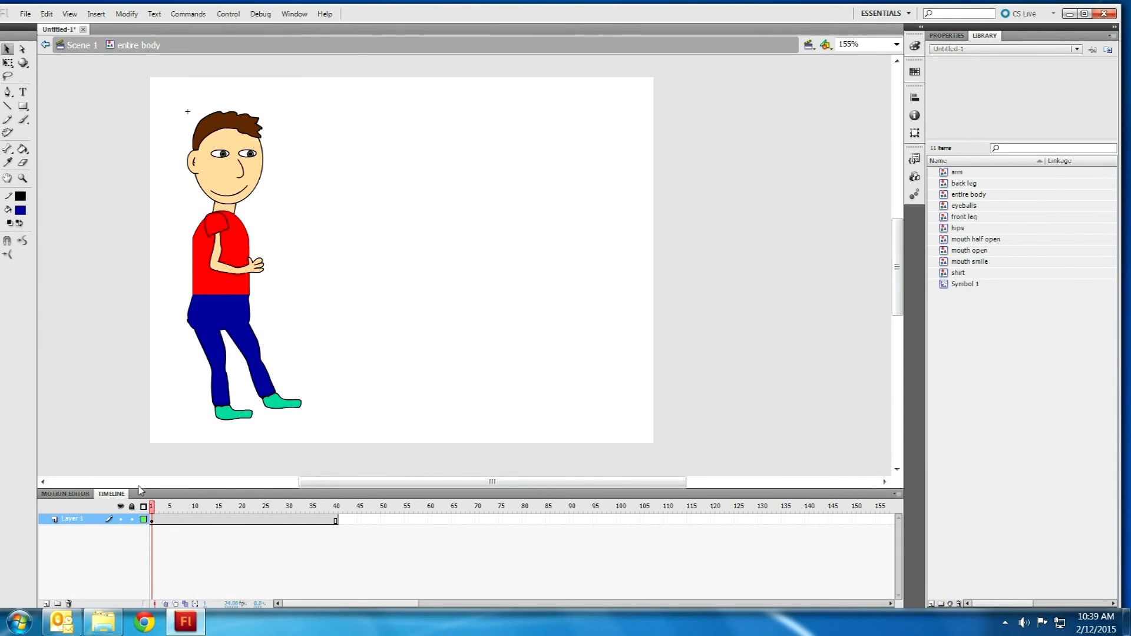
# Step: Add a new layer named mouth and remove its frames 2 through 40
pyautogui.click(46, 603)
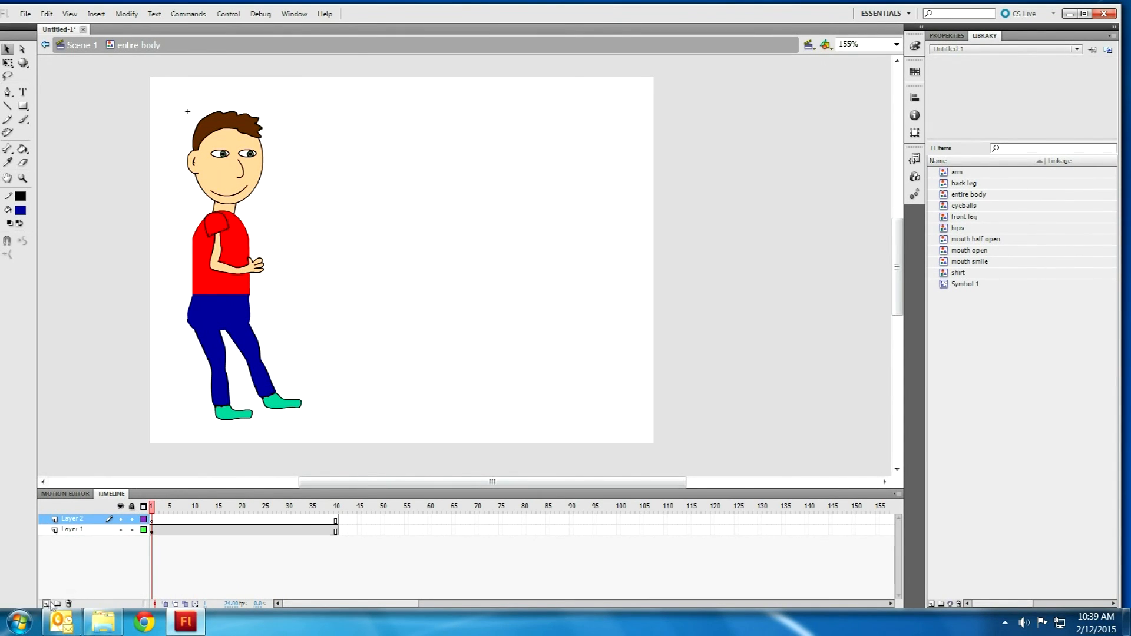
pyautogui.doubleClick(80, 519)
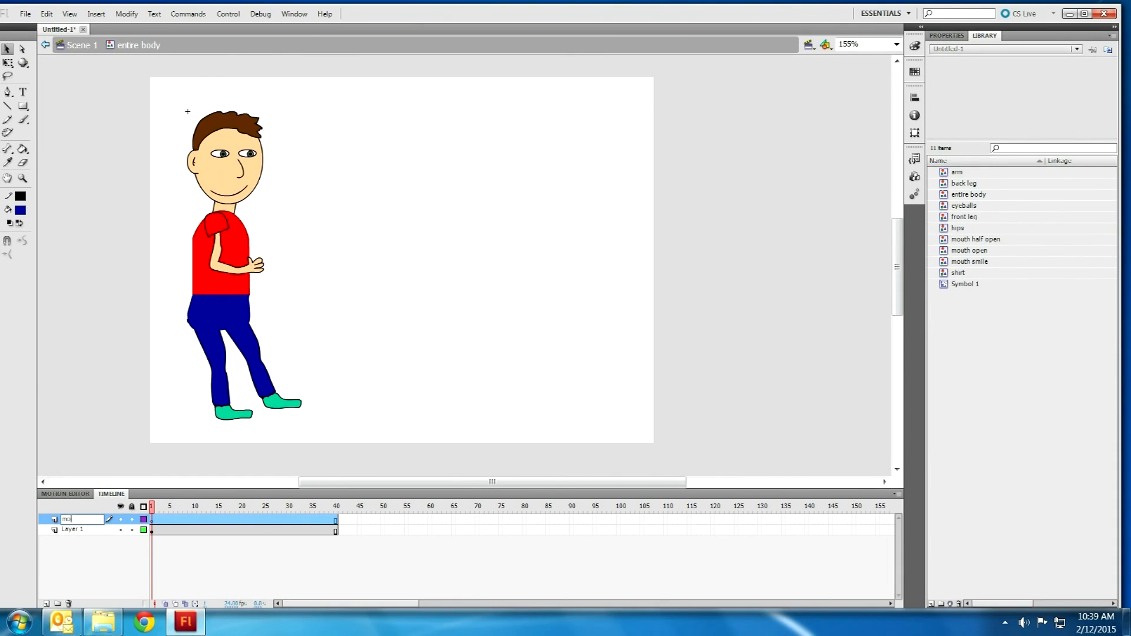
pyautogui.click(156, 568)
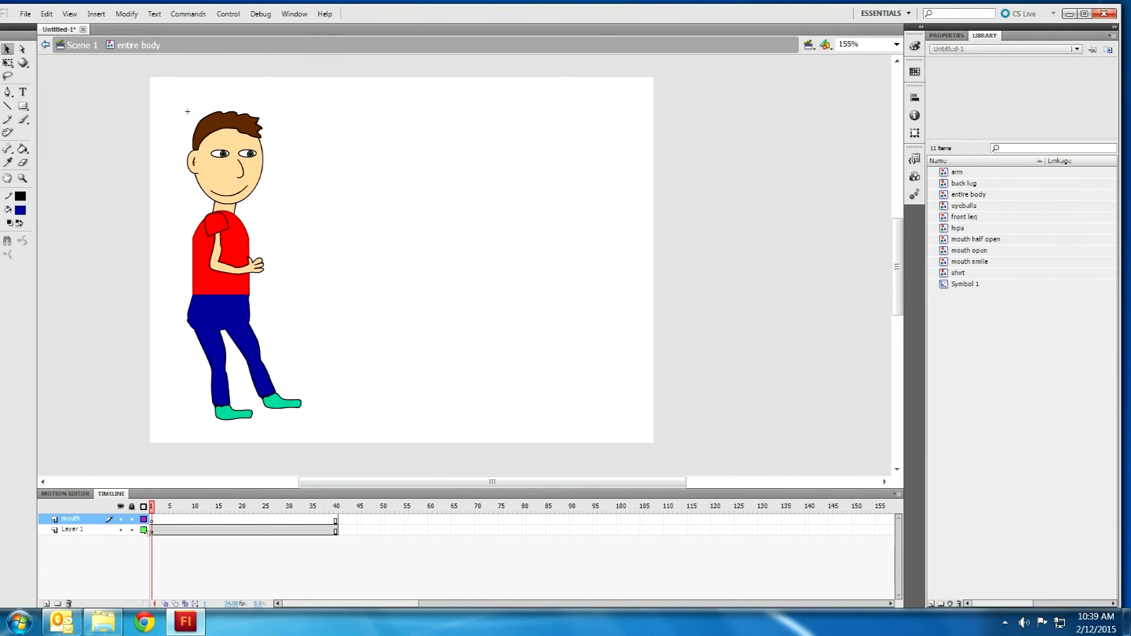
pyautogui.moveTo(337, 523); pyautogui.dragTo(161, 519)
pyautogui.rightClick(158, 518)
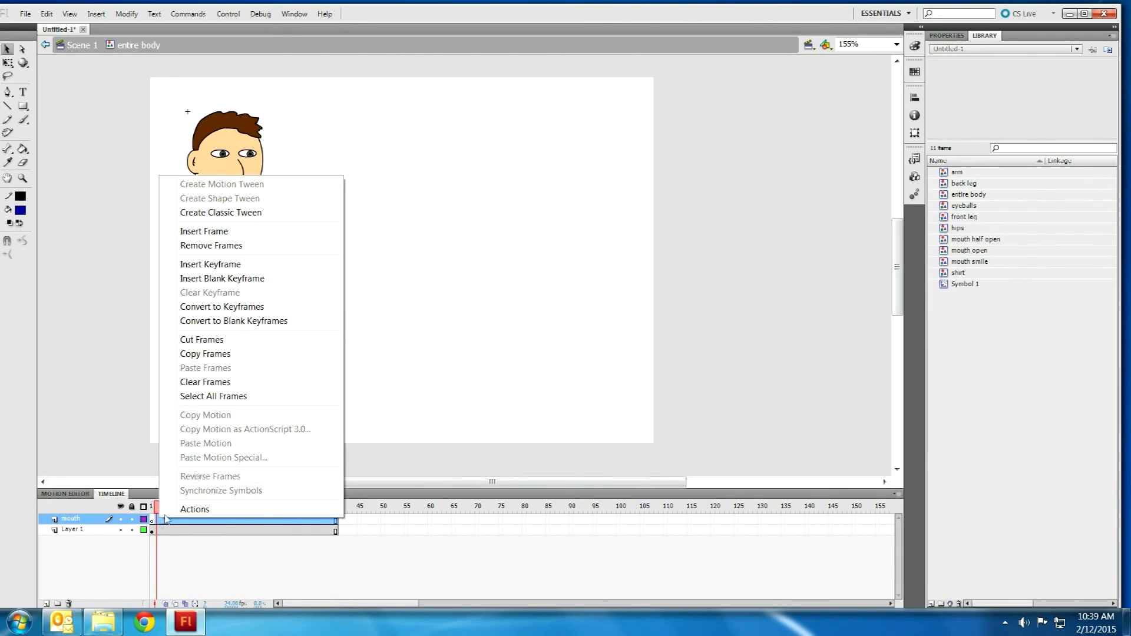
pyautogui.click(225, 247)
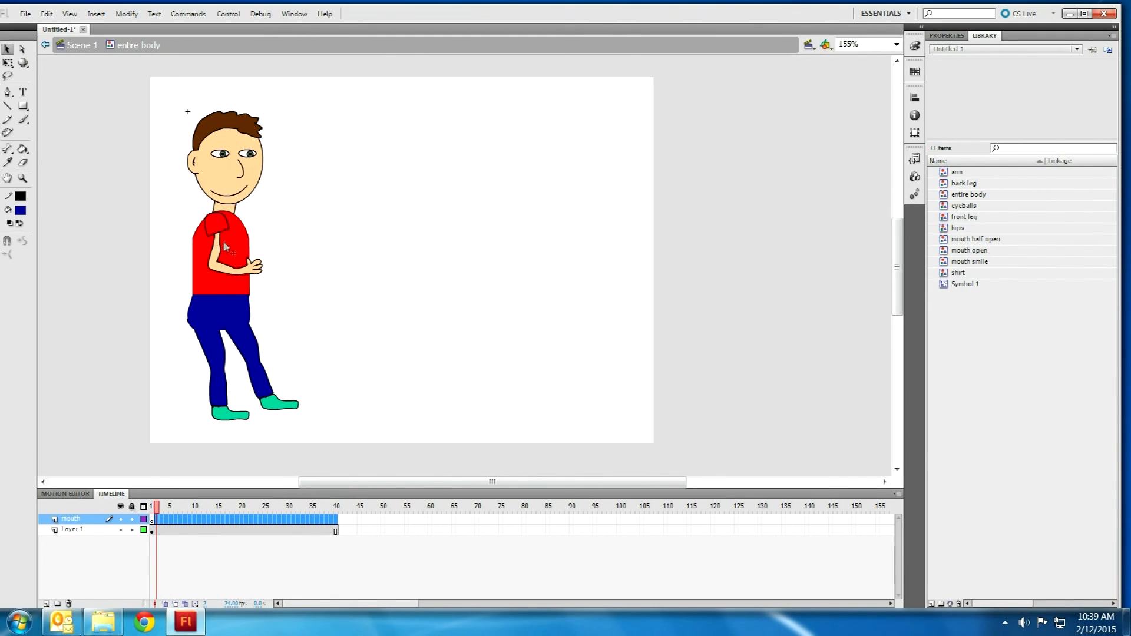
pyautogui.click(151, 521)
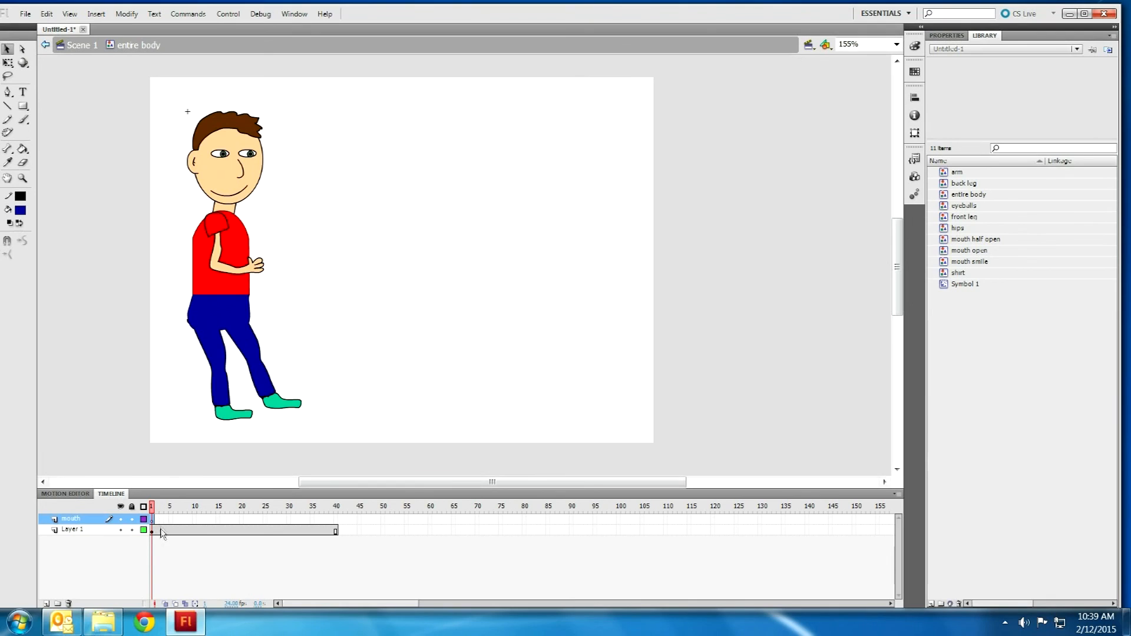
# Step: Cut the boy's mouth out of the face on Layer 1
pyautogui.click(162, 532)
pyautogui.click(308, 185)
pyautogui.click(243, 196)
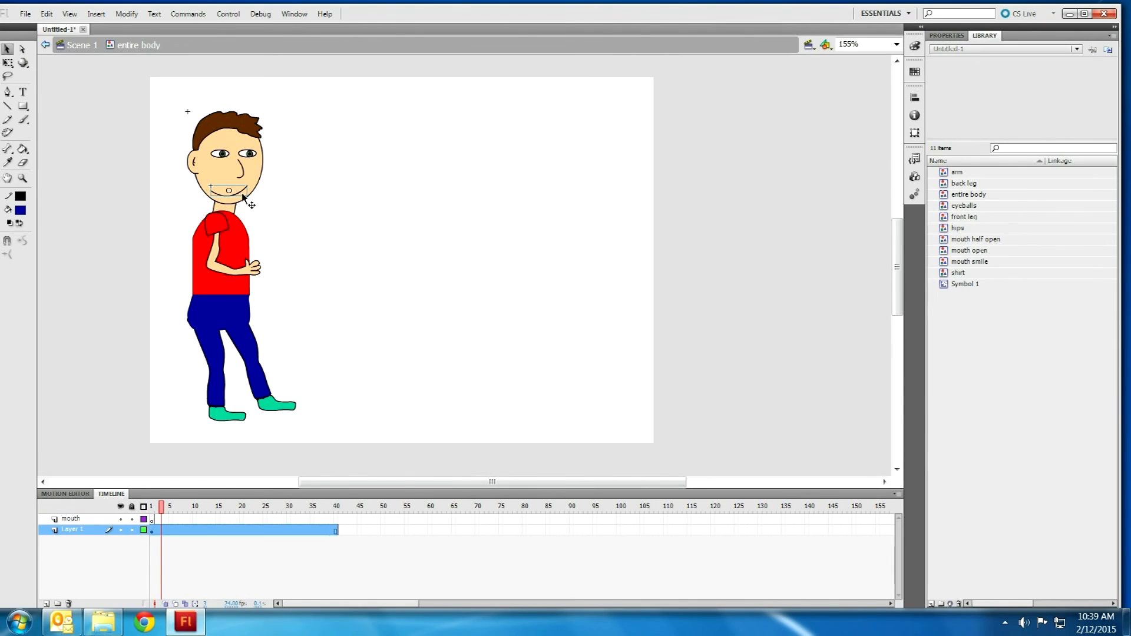
pyautogui.hotkey('ctrl', 'x')
pyautogui.moveTo(155, 495); pyautogui.dragTo(171, 613)
pyautogui.rightClick(153, 521)
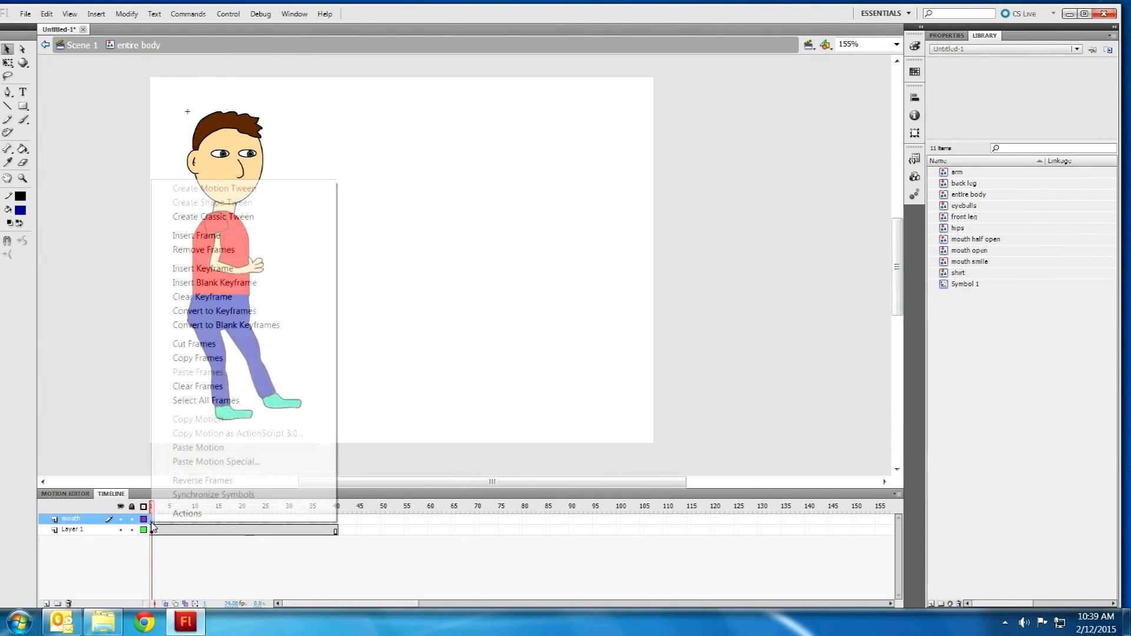